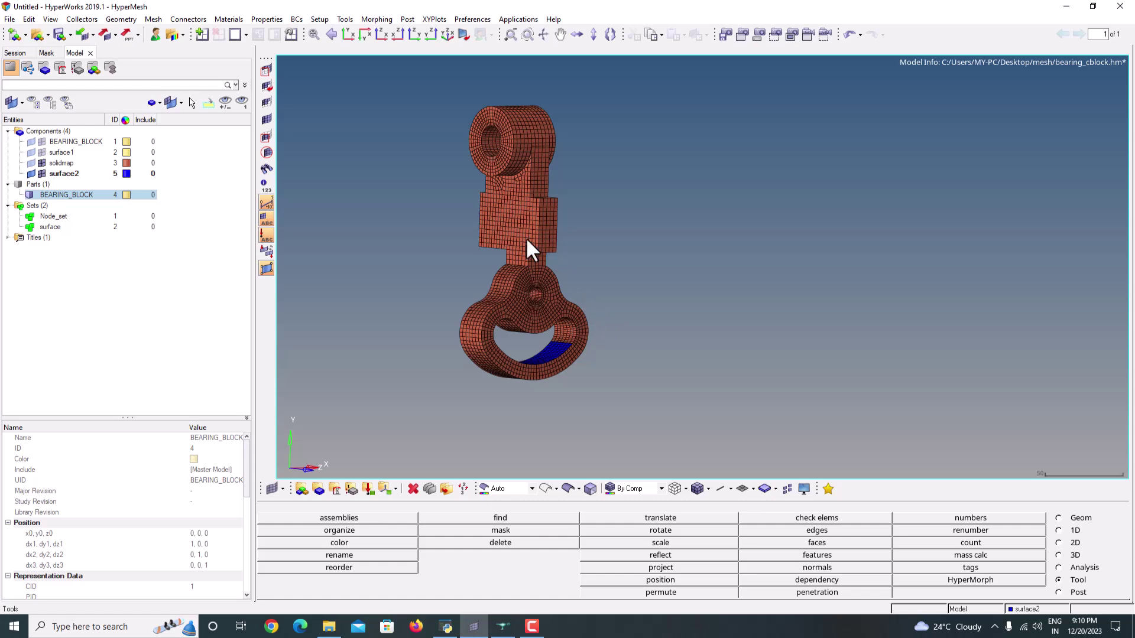
- Inspect the meshed bearing block from several angles and toggle the surface2 component's display off and back on
left_click_drag(508, 230, 779, 192, "ctrl")
left_click_drag(709, 225, 597, 309, "ctrl")
scroll(620, 346, "up", 3)
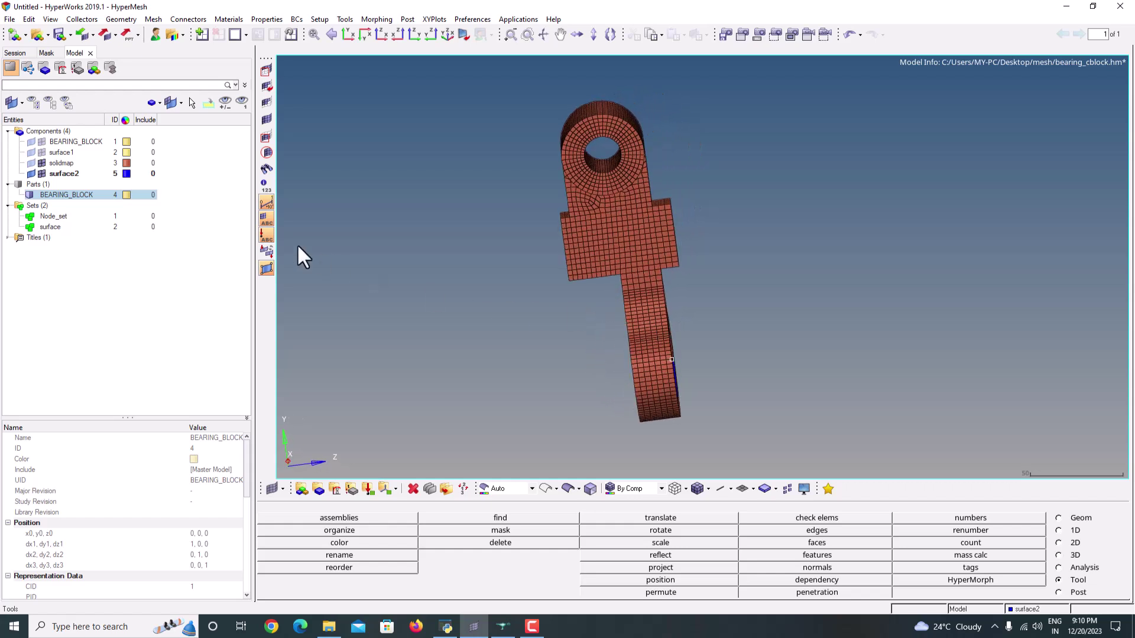
key("d")
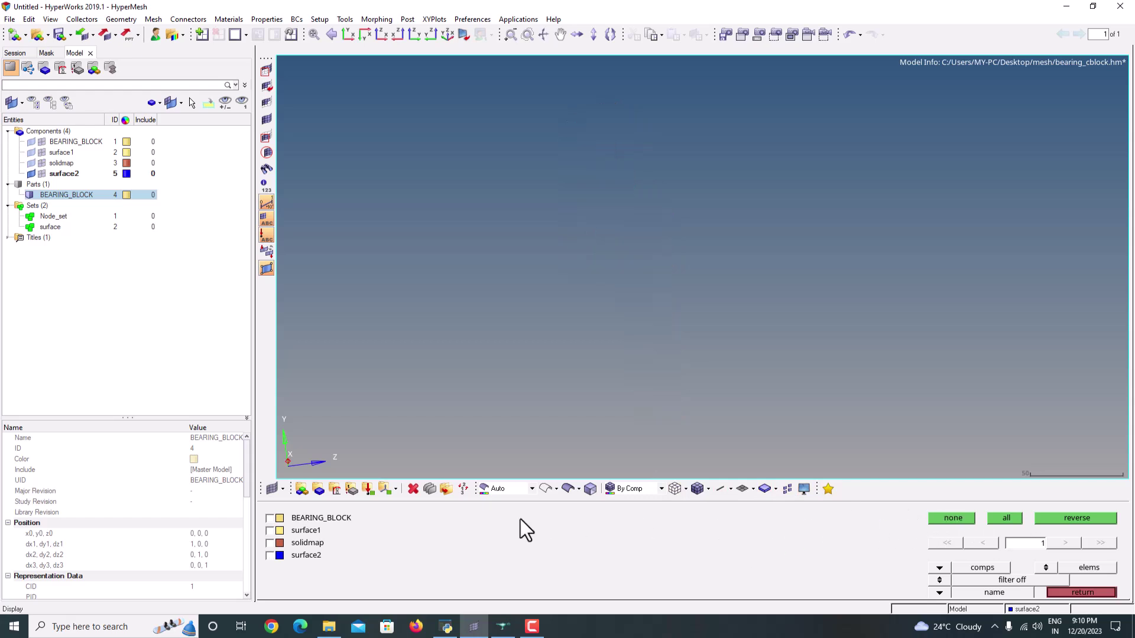
left_click(269, 555)
left_click(269, 556)
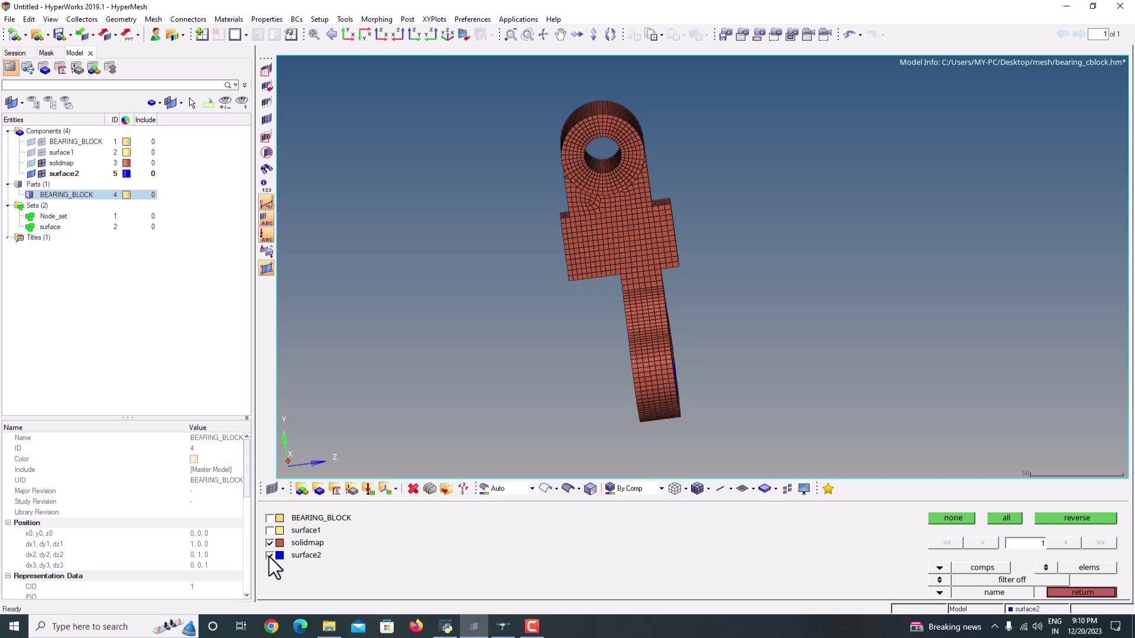
left_click_drag(561, 301, 725, 291, "ctrl")
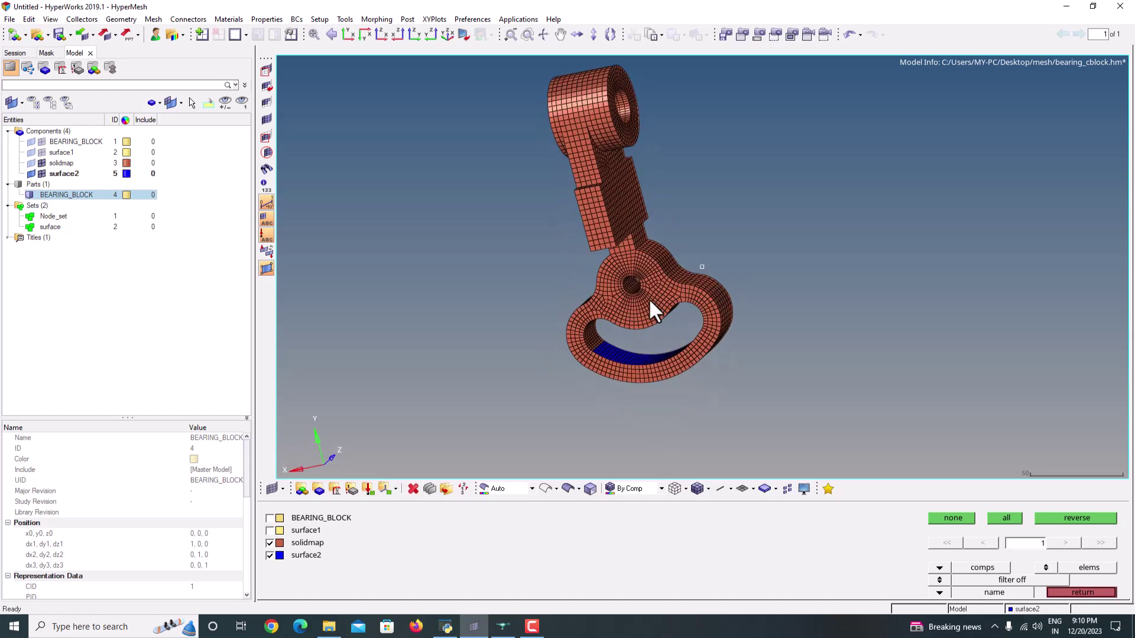
key("Escape")
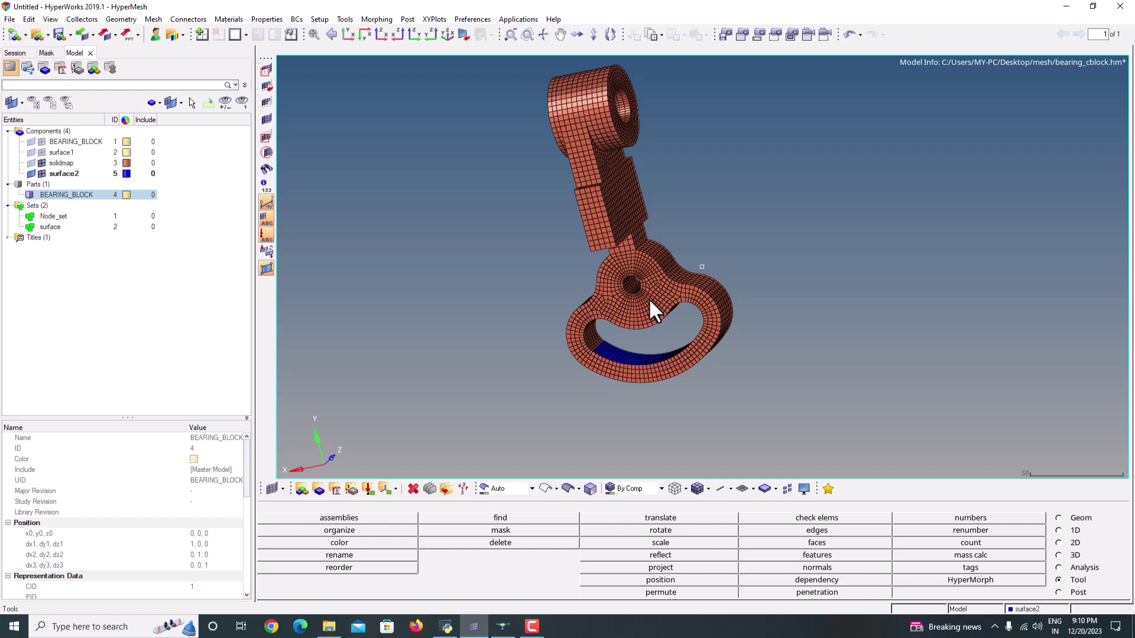
- Open the entity sets for the analysis setup and load the existing set Node_set
left_click(1075, 569)
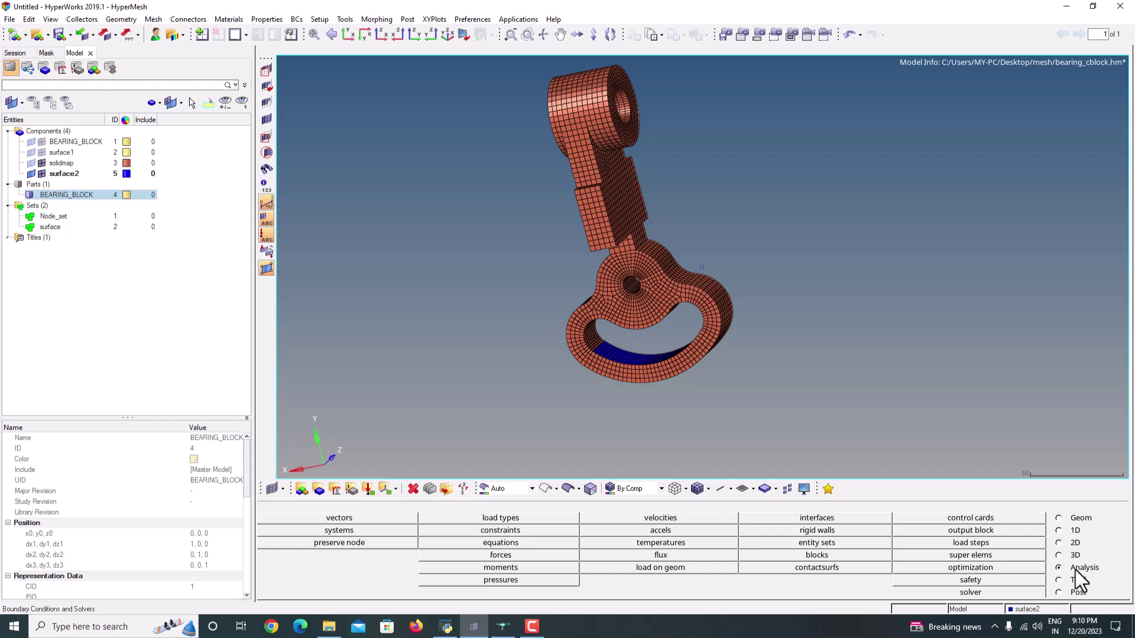
left_click(824, 543)
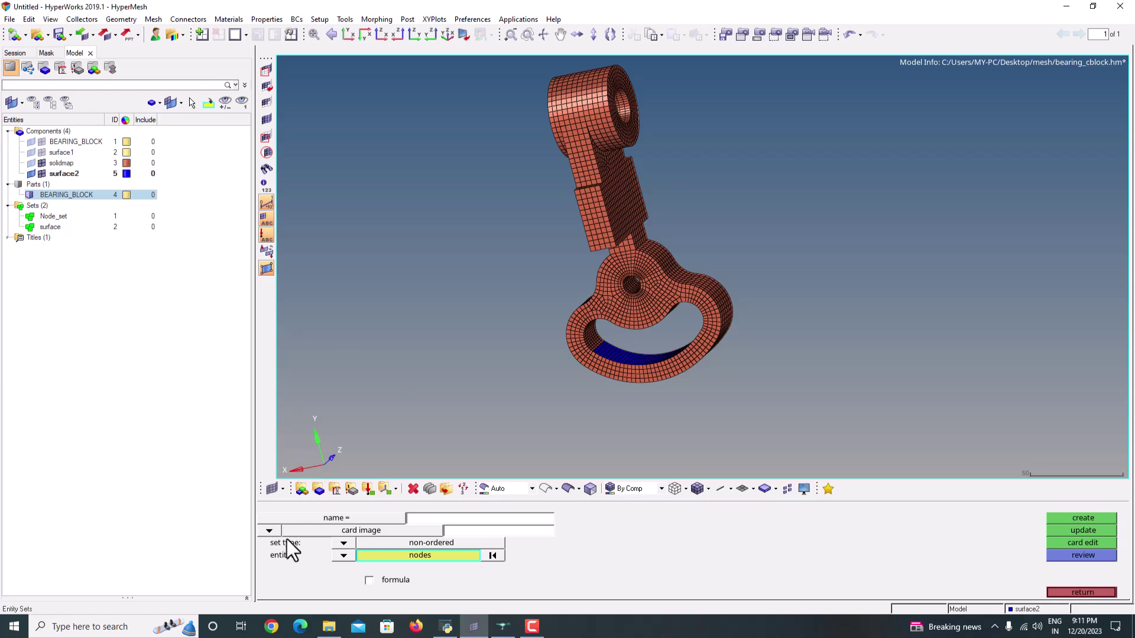
left_click(335, 518)
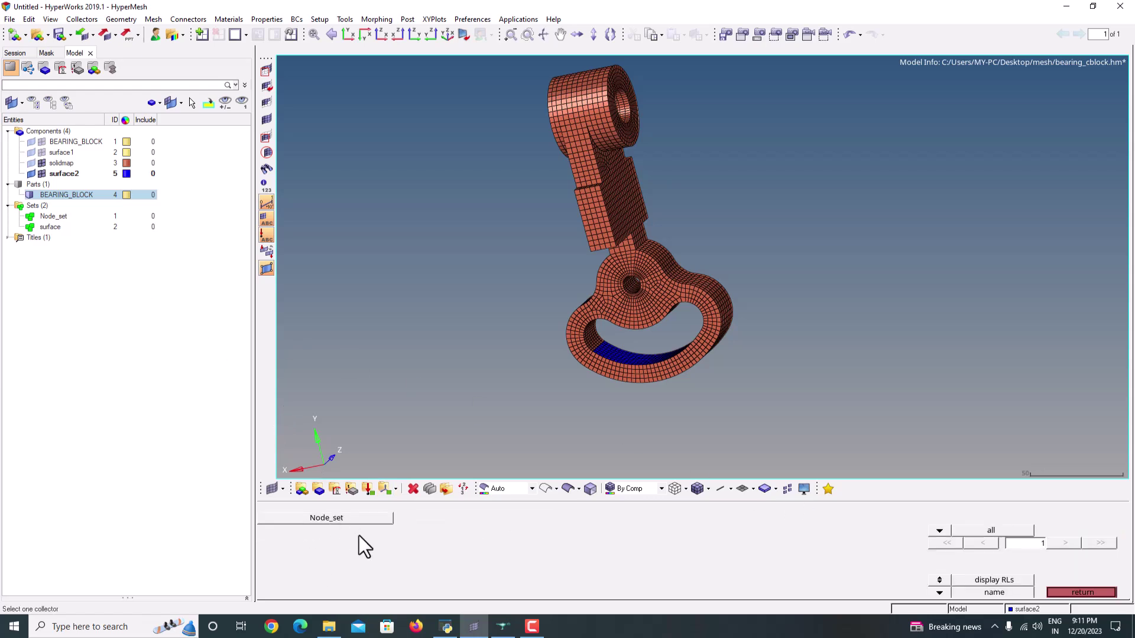
left_click(332, 519)
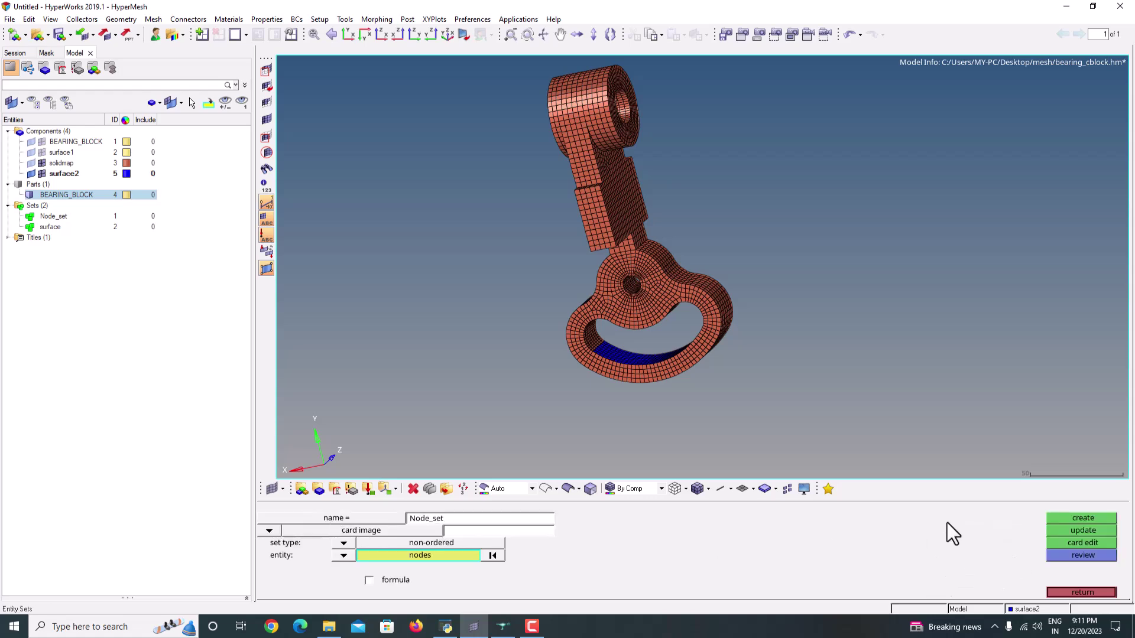
- Review Node_set to examine which nodes around the upper bore it contains
left_click_drag(661, 277, 611, 251, "ctrl")
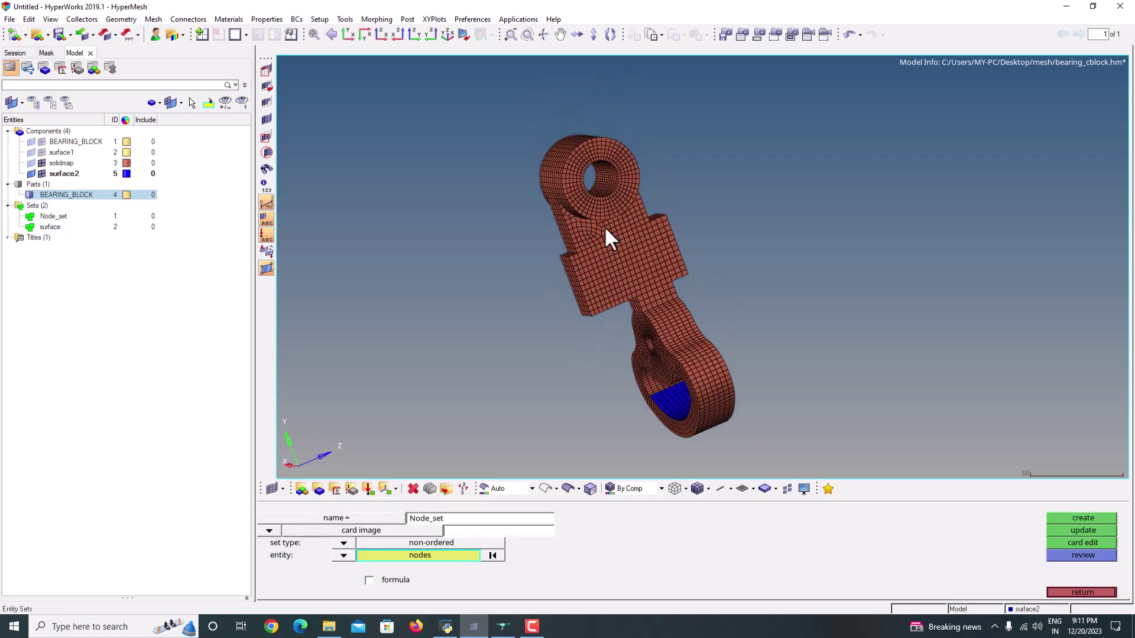
scroll(610, 247, "up", 5)
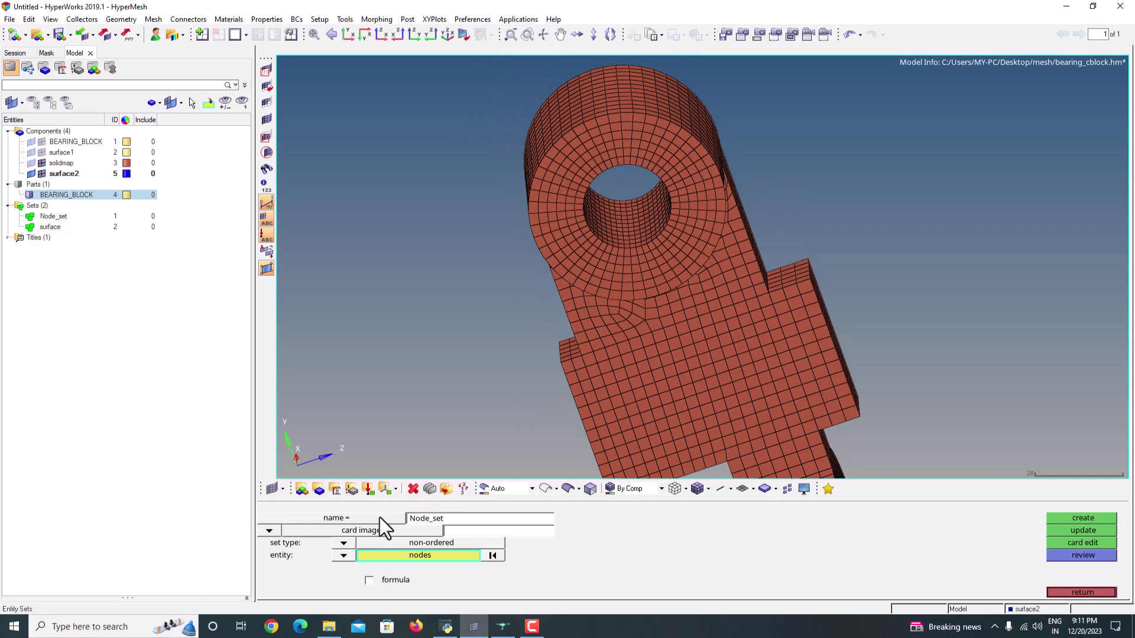
left_click(345, 519)
left_click(338, 523)
left_click(1087, 558)
left_click(339, 519)
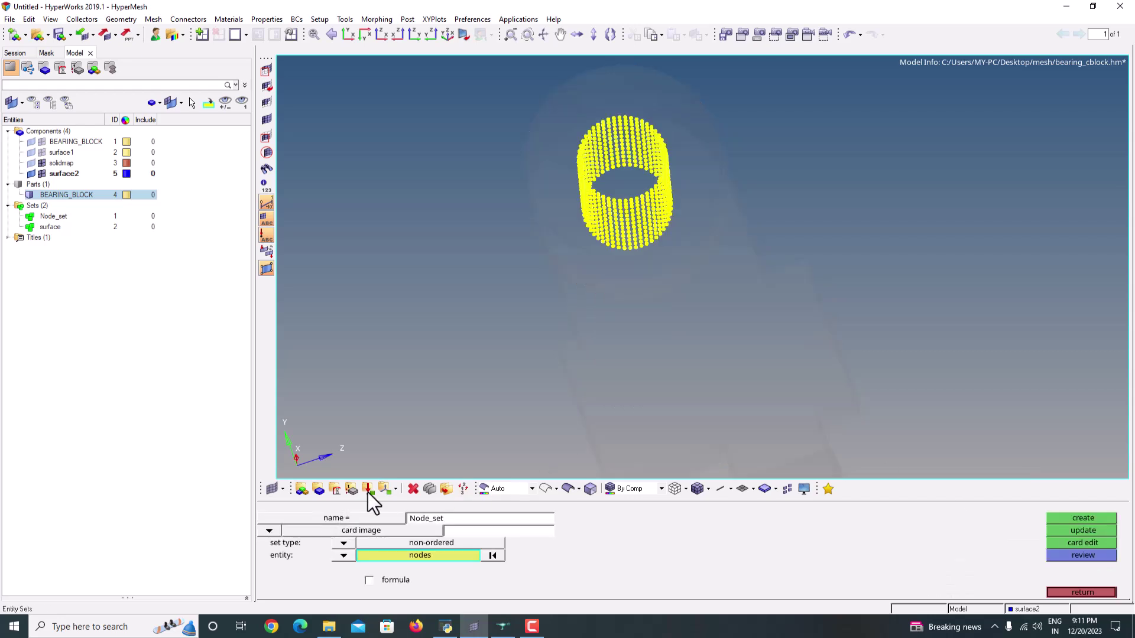
left_click_drag(572, 337, 633, 256, "ctrl")
scroll(615, 183, "up", 3)
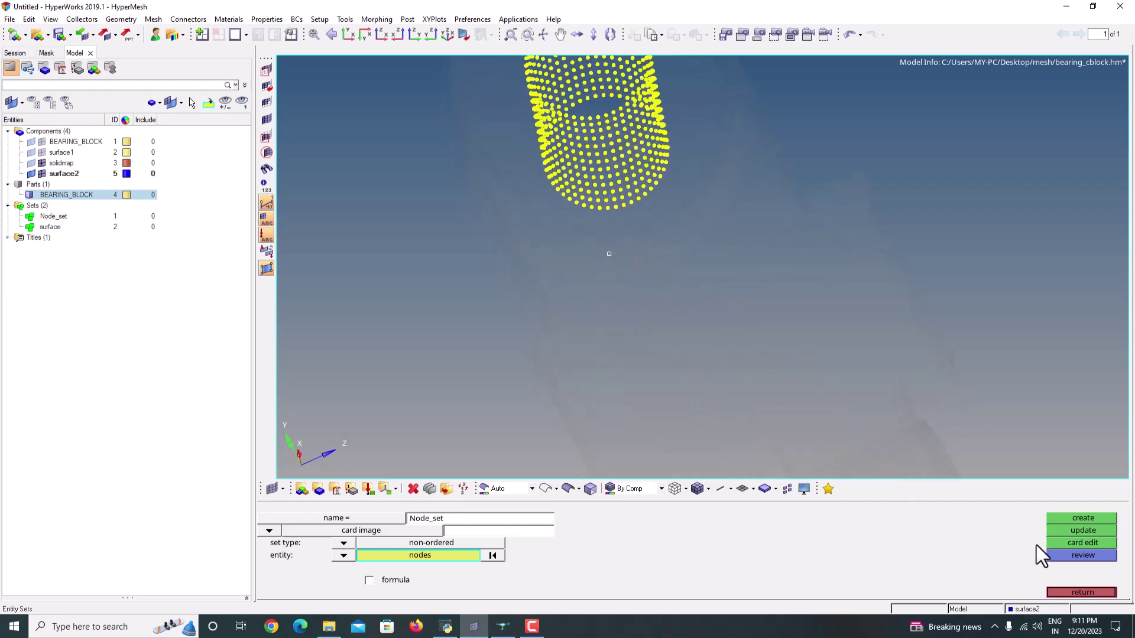
- Review the element set surface to examine which faces inside the lower curved slot it contains
left_click(1072, 556)
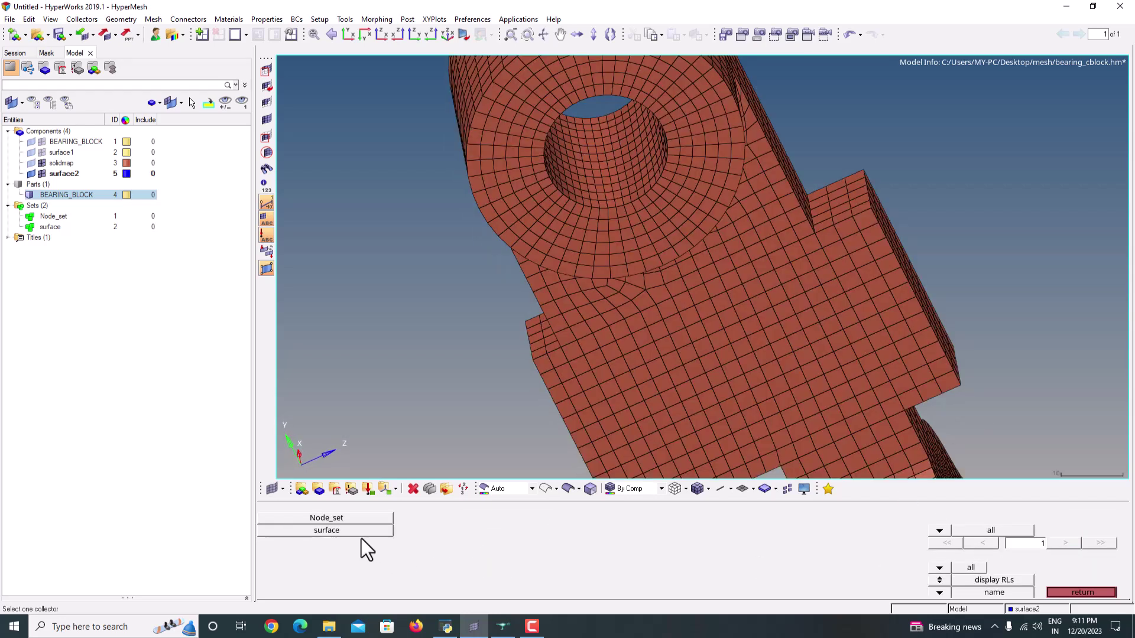
scroll(536, 372, "down", 5)
left_click_drag(536, 372, 441, 376, "ctrl")
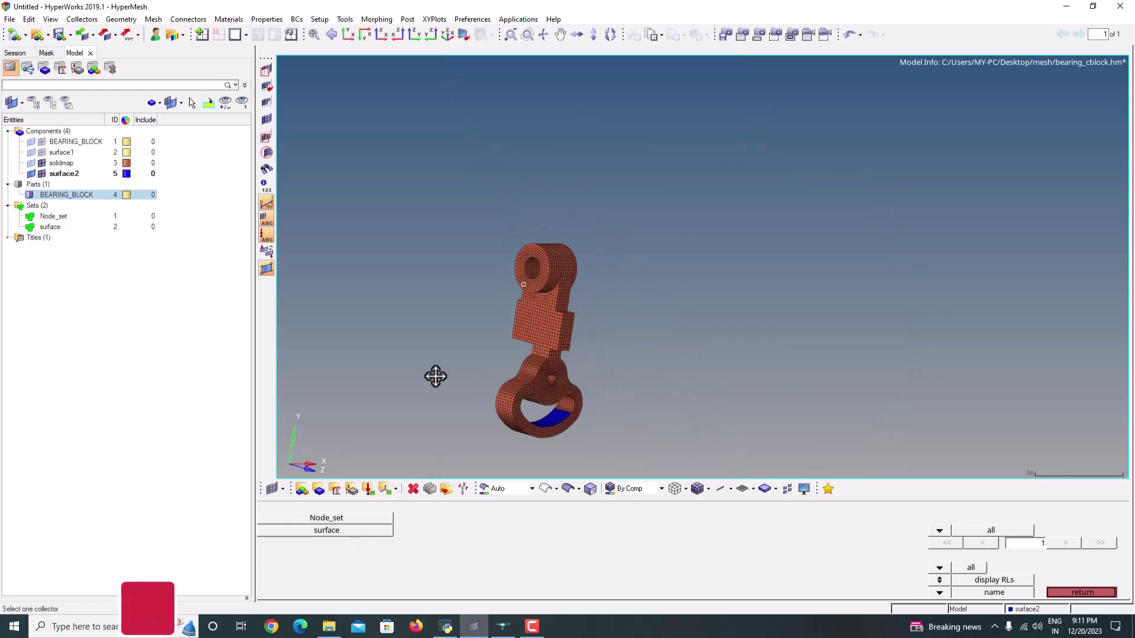
scroll(636, 347, "up", 6)
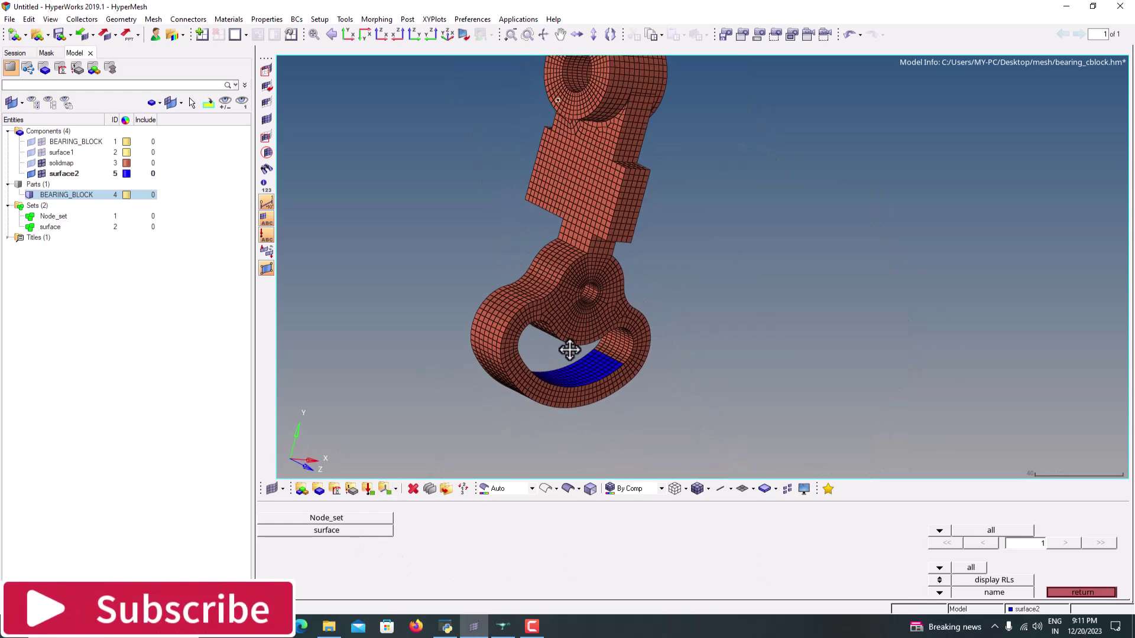
left_click(331, 531)
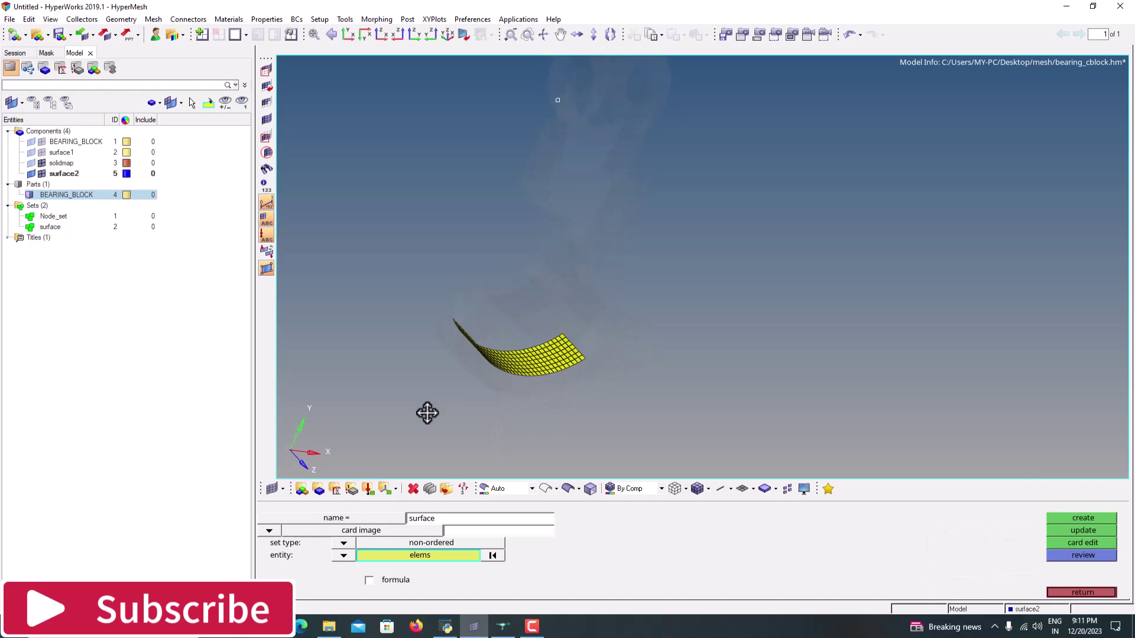
scroll(438, 290, "up", 6)
mouse_move(482, 308)
left_mouse_down("ctrl")
mouse_move(435, 263)
mouse_move(456, 355)
left_mouse_up("ctrl")
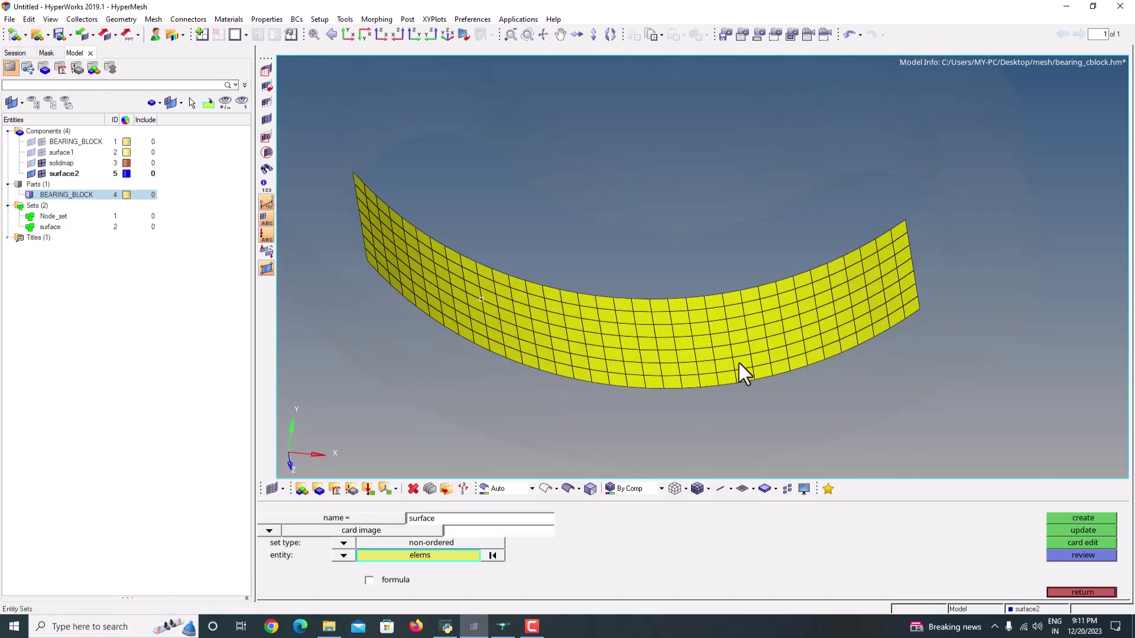
left_click(1090, 553)
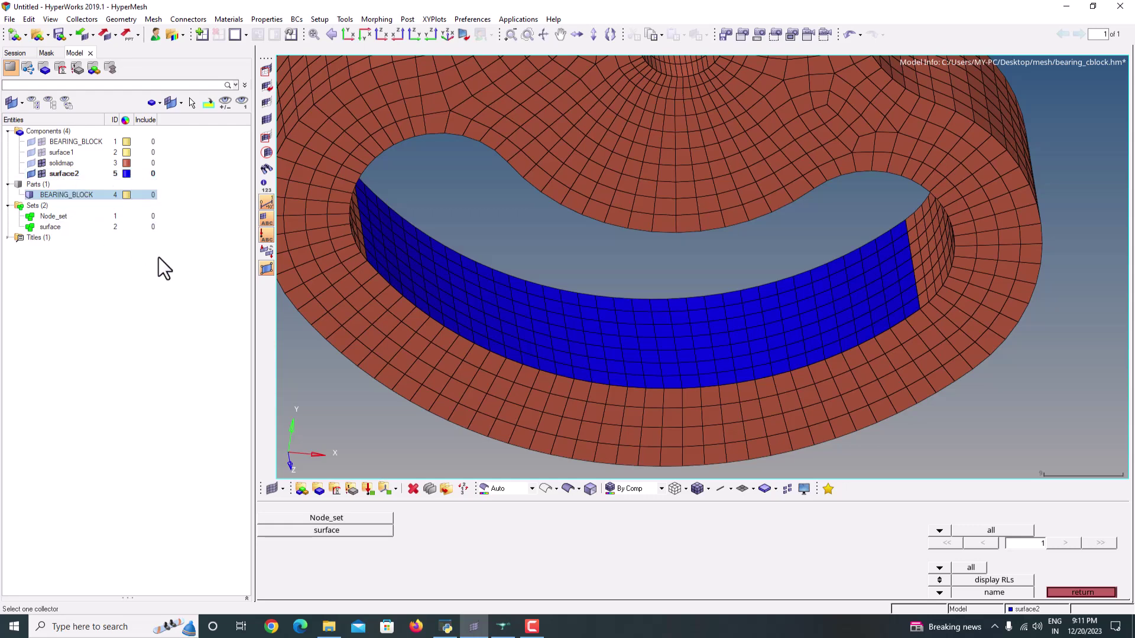
scroll(447, 233, "down", 10)
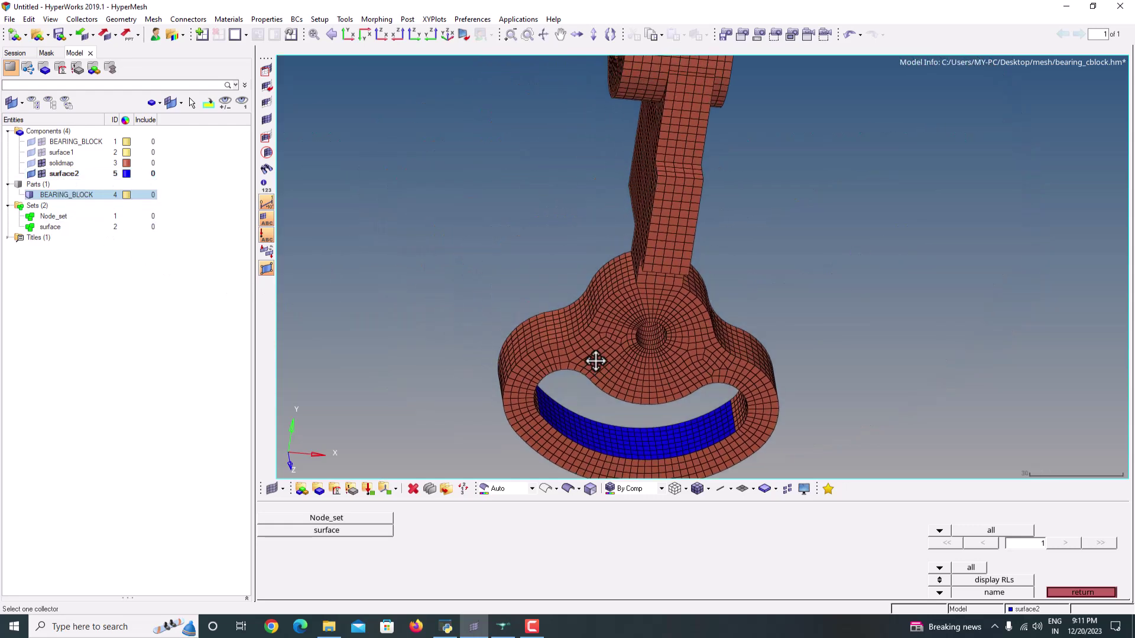
left_click_drag(611, 313, 599, 313, "ctrl")
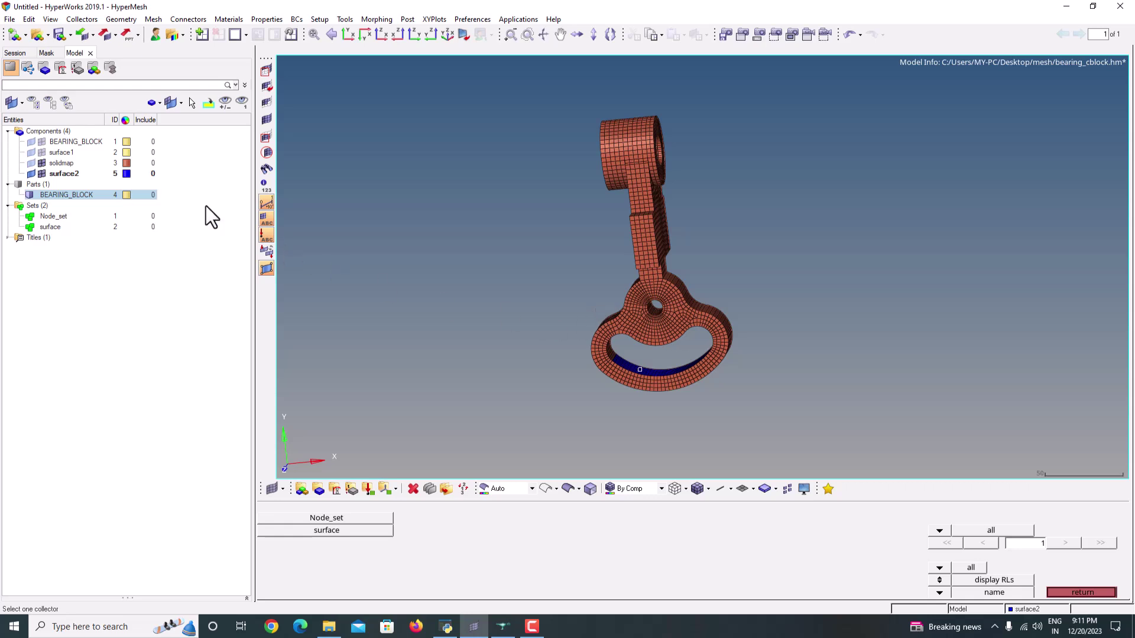
- Start a solver deck export of the model with the file type set to Custom
left_click(10, 19)
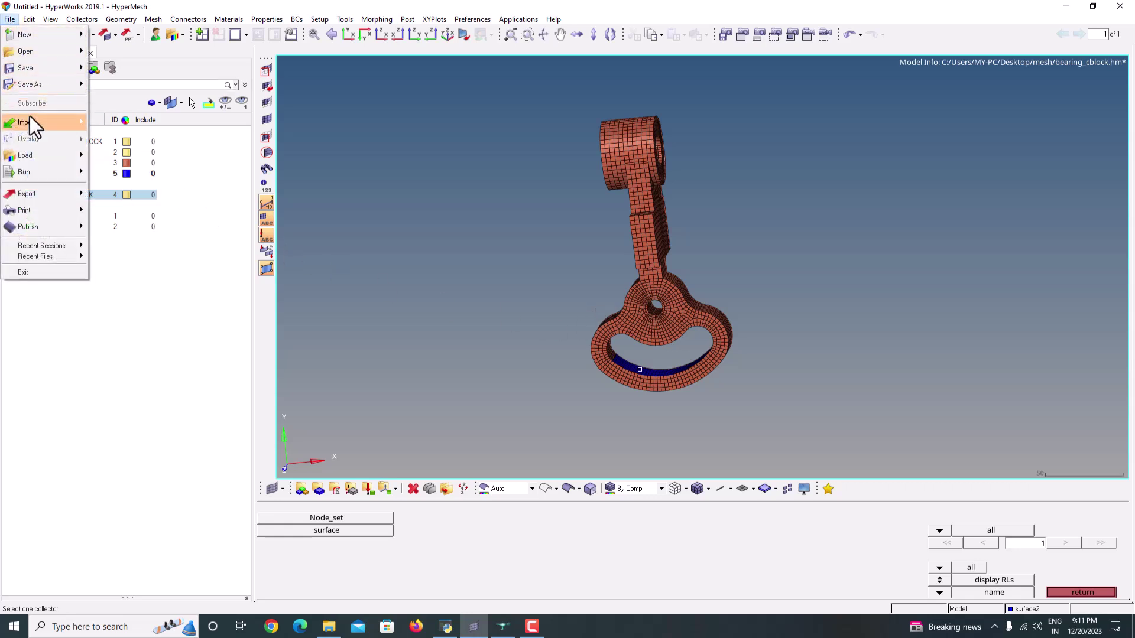
mouse_move(27, 197)
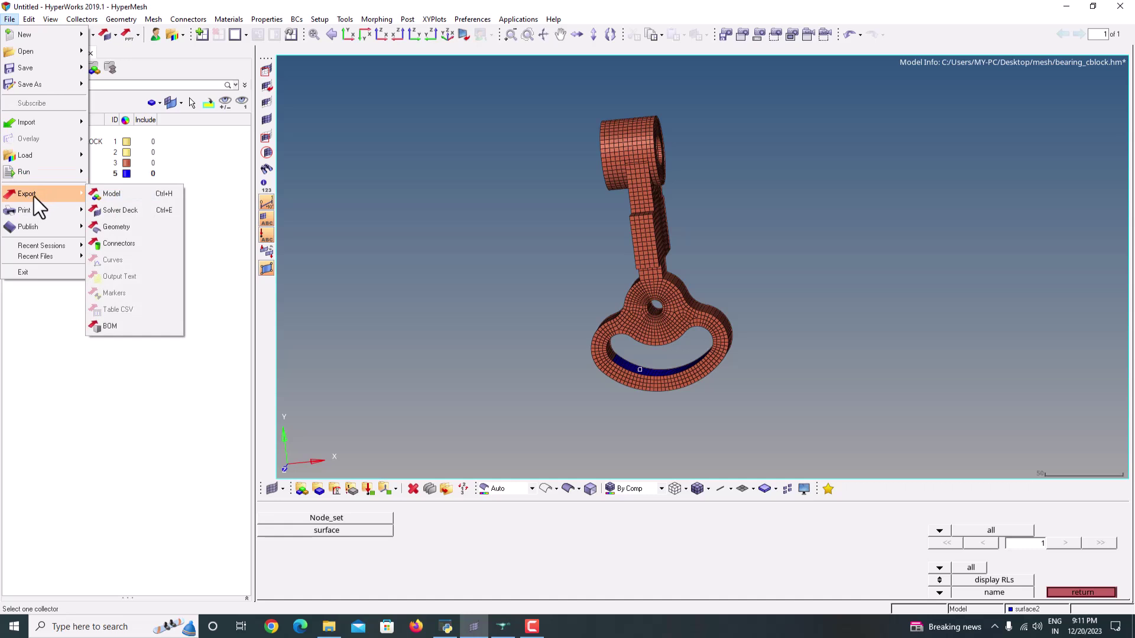
left_click(138, 211)
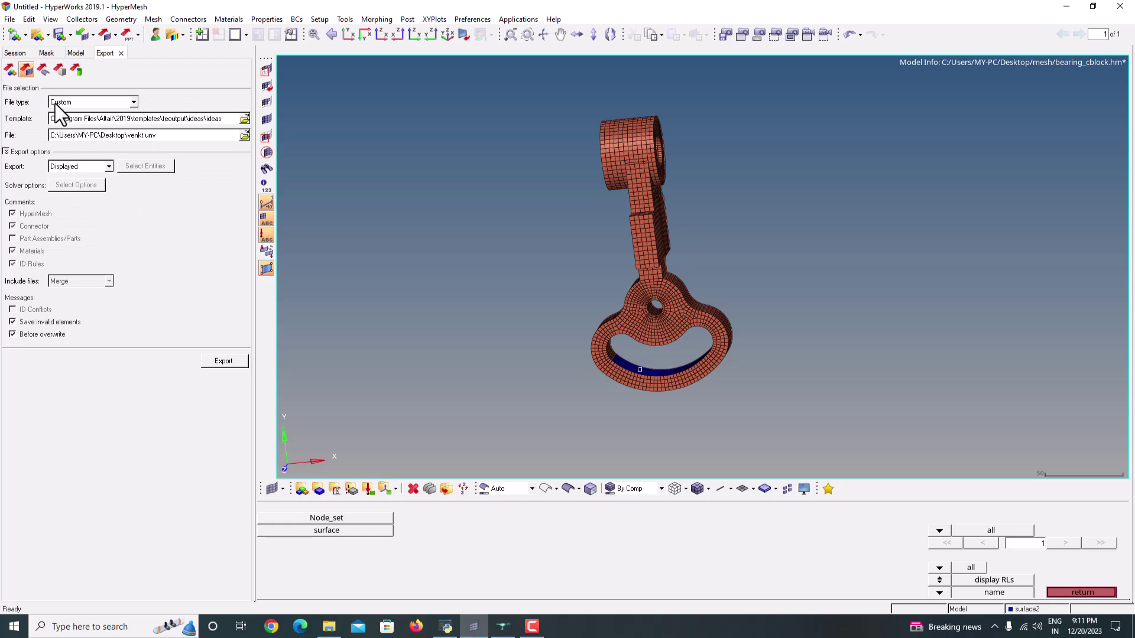
left_click(66, 105)
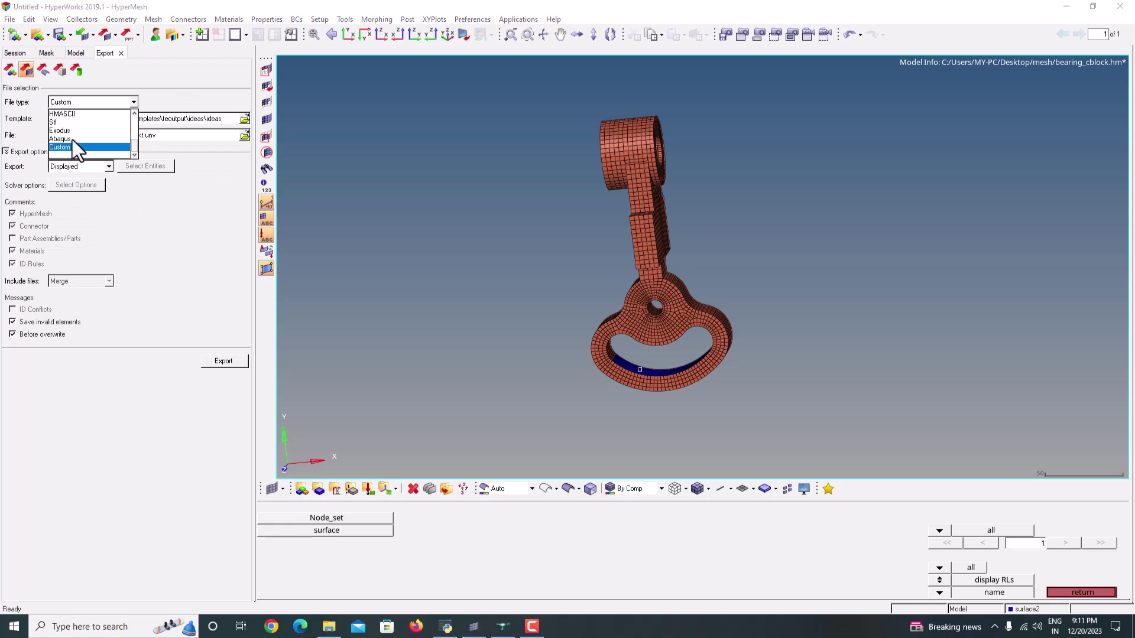
left_click(58, 147)
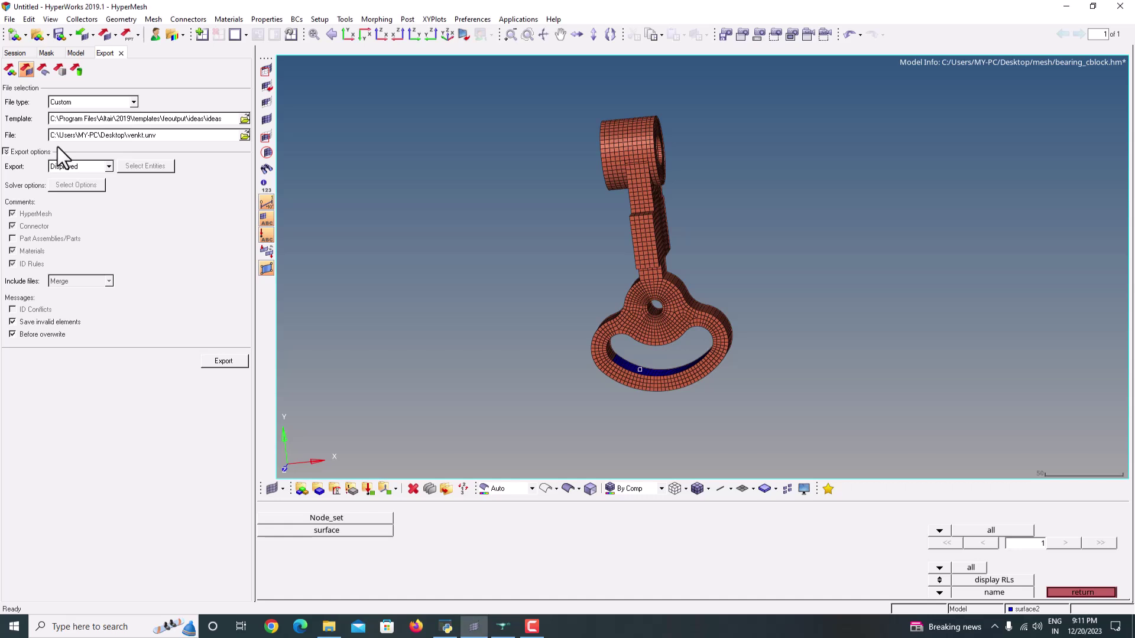
- Browse for the export template file in the feoutput folder of the Altair 2019 templates directory
left_click(244, 119)
left_click(414, 124)
left_click(424, 307)
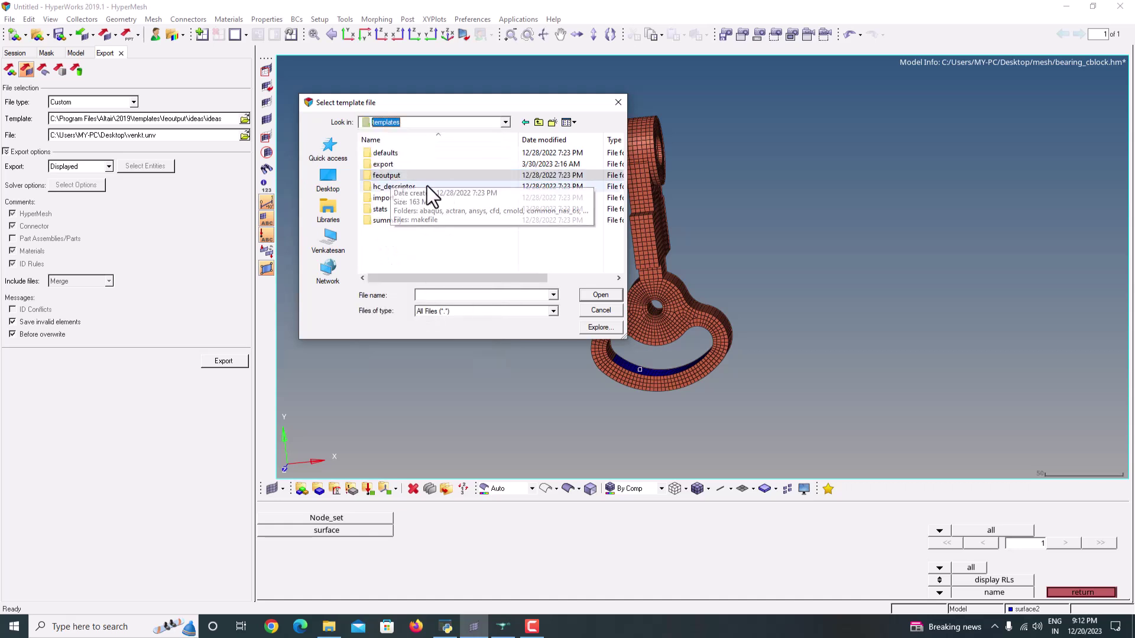
double_click(402, 175)
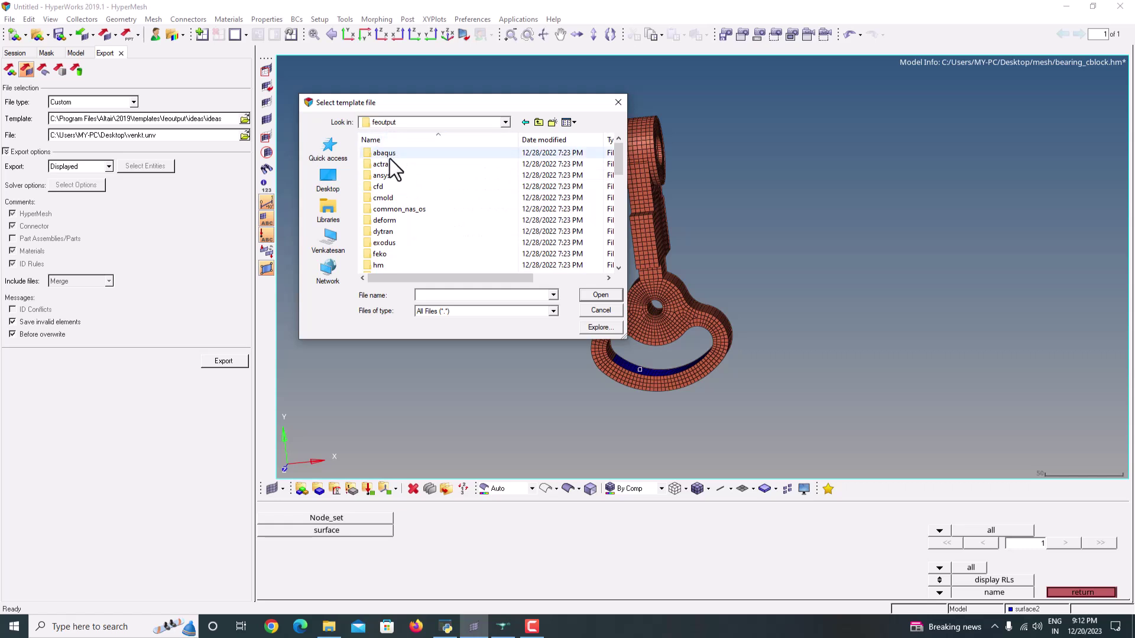
scroll(405, 219, "down", 1)
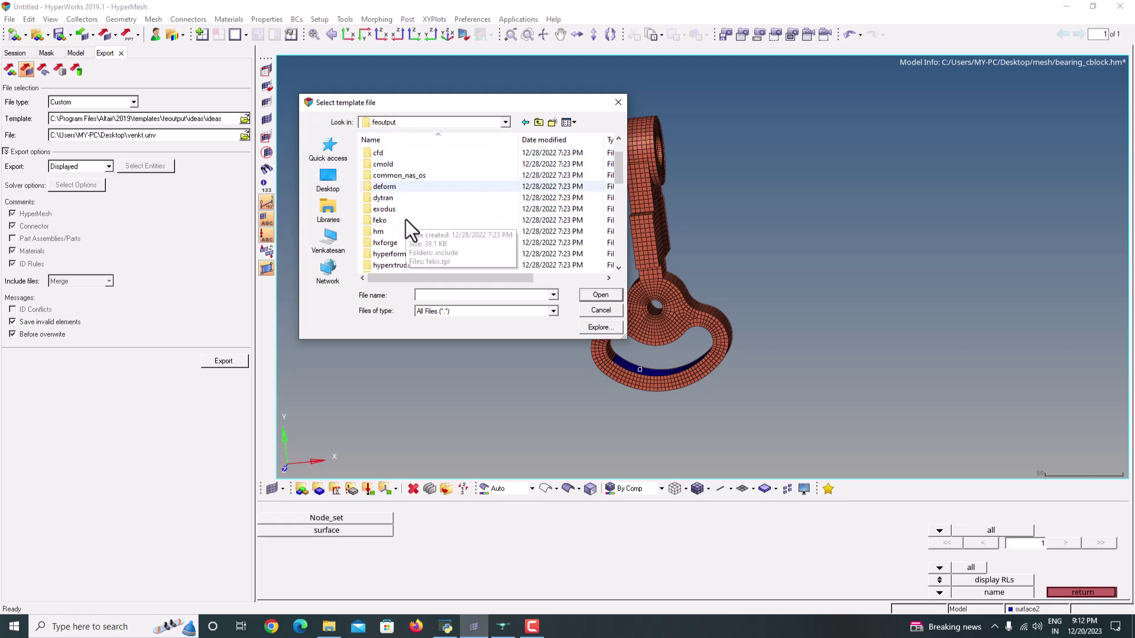
double_click(378, 232)
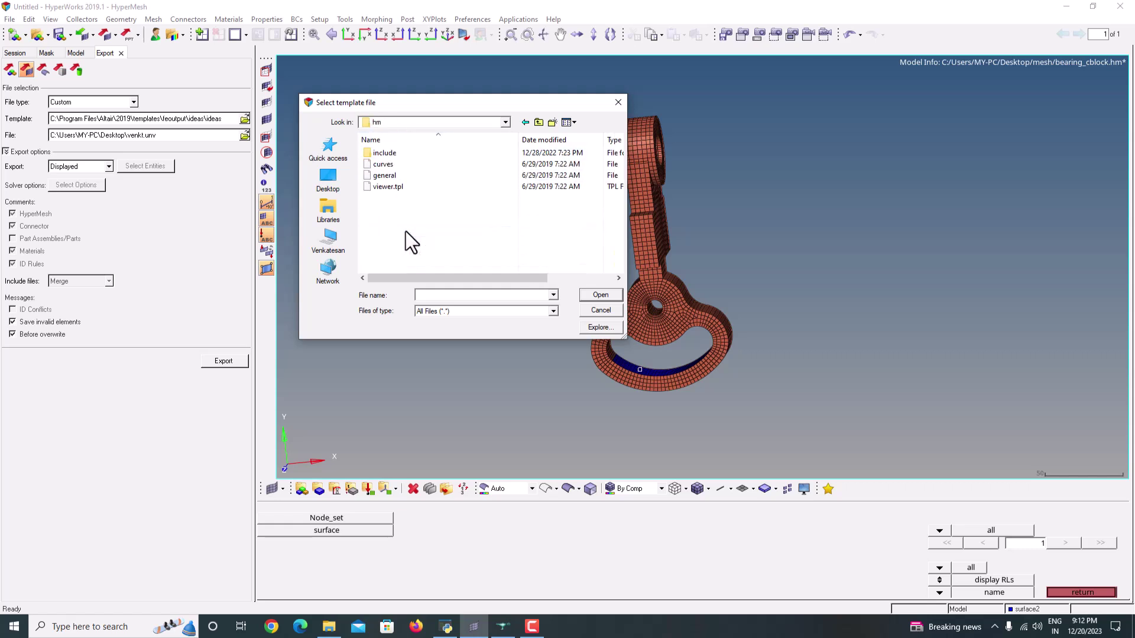
left_click(391, 122)
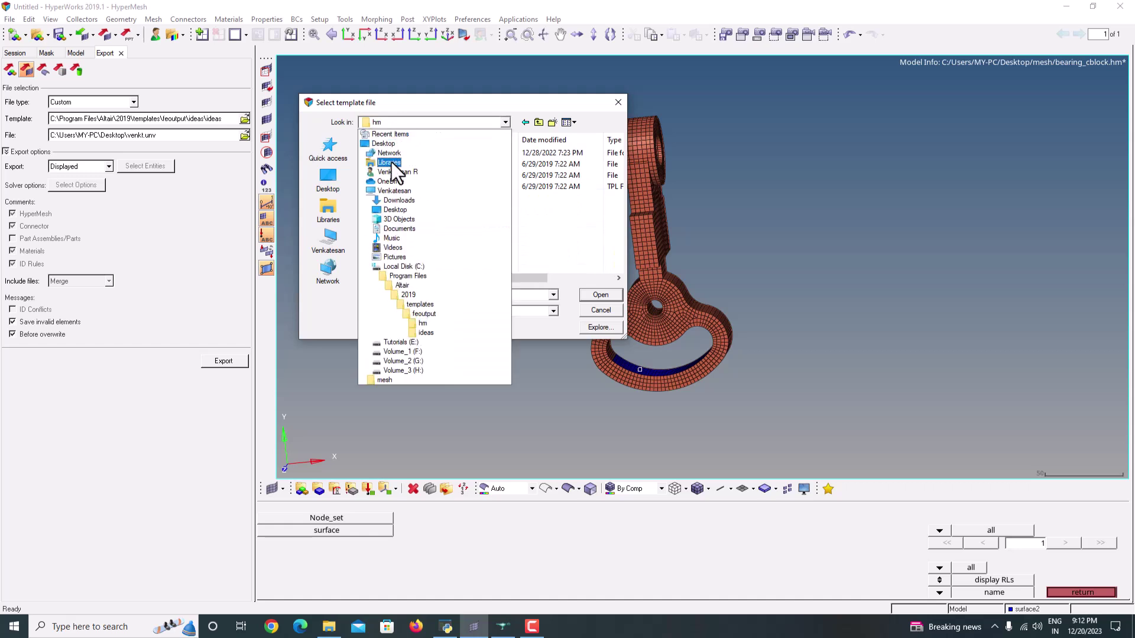
left_click(423, 323)
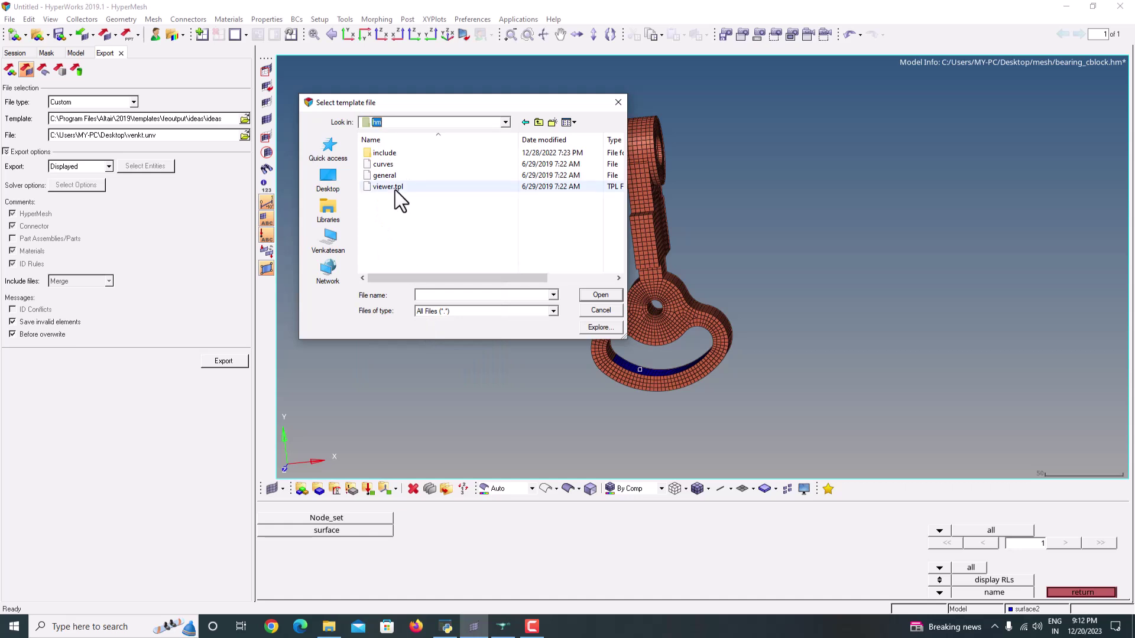
double_click(384, 153)
key("BackSpace")
key("BackSpace")
- Set the export template to the ideas file in the feoutput folder's ideas subfolder
scroll(420, 236, "down", 2)
scroll(420, 236, "down", 4)
scroll(420, 236, "down", 3)
scroll(420, 236, "up", 6)
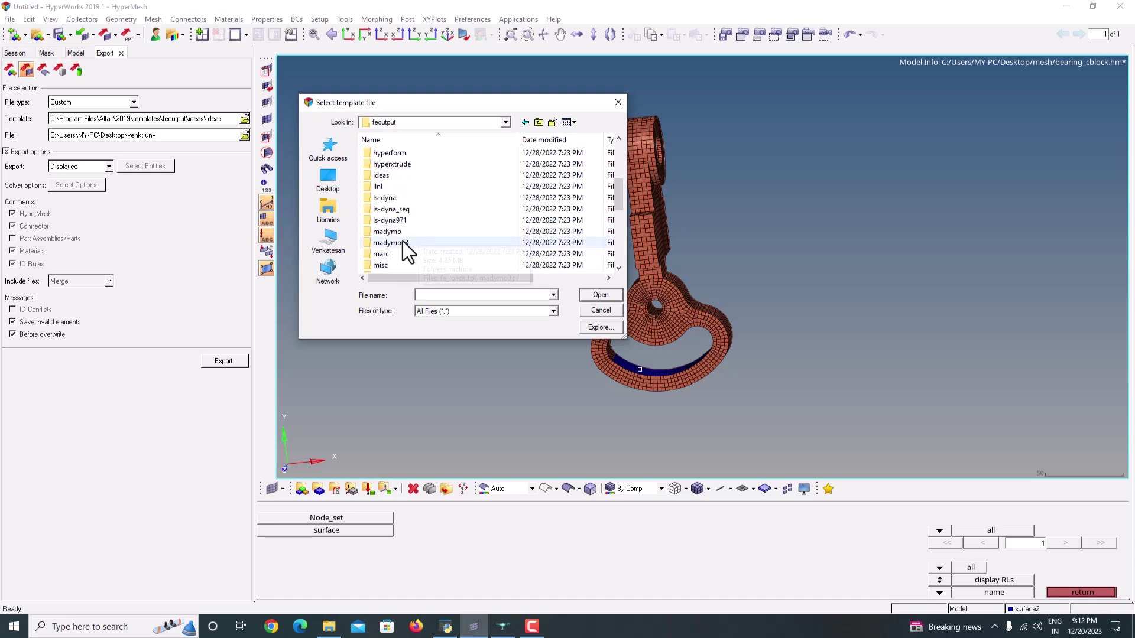
scroll(388, 227, "up", 1)
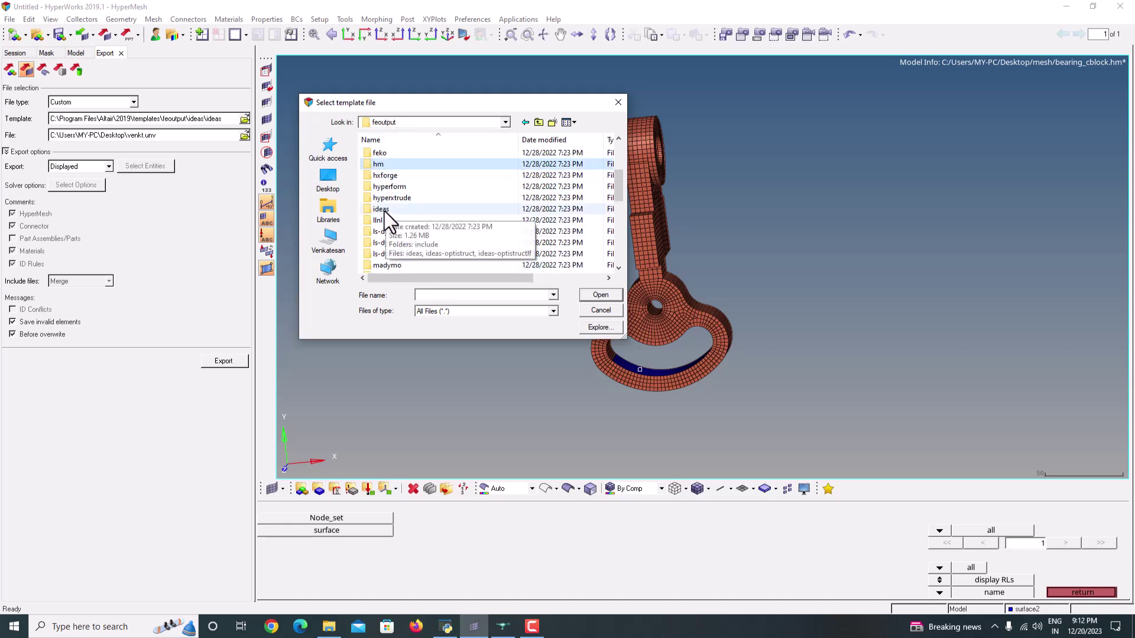
left_click(380, 211)
double_click(381, 210)
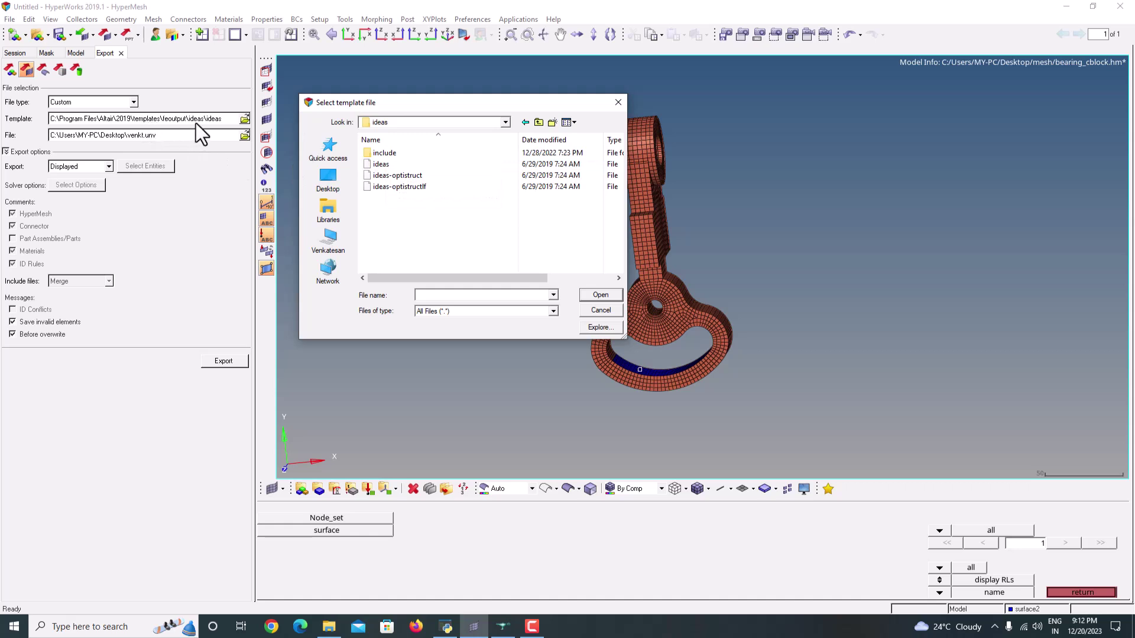
double_click(374, 164)
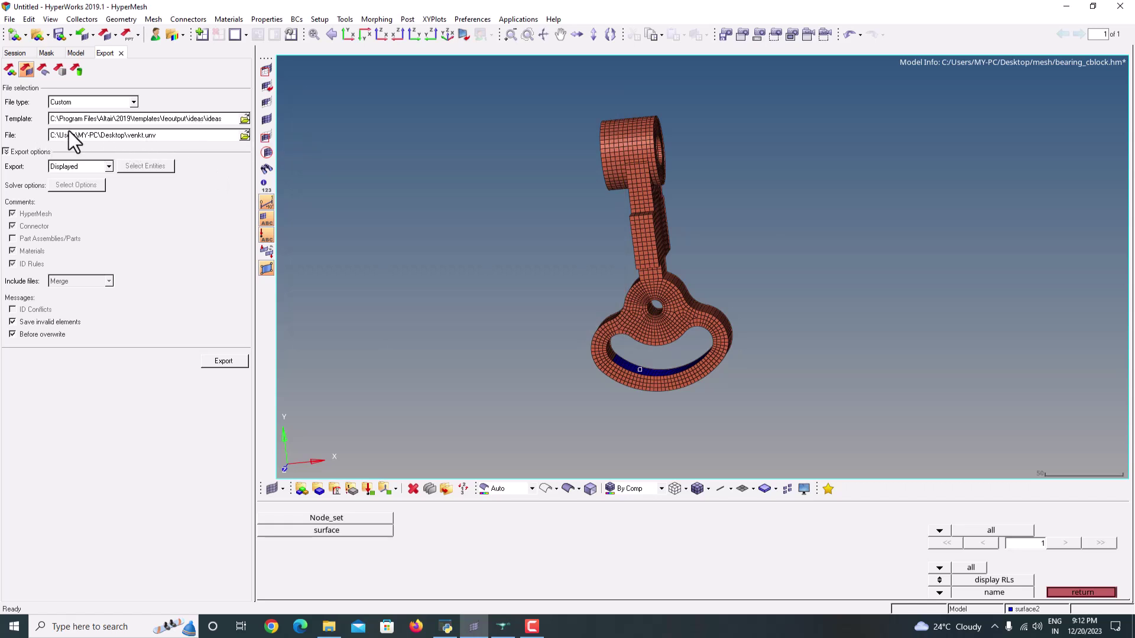
- Create a folder named Static_analysis inside the desktop's mesh folder and open it as the export location
left_click(242, 137)
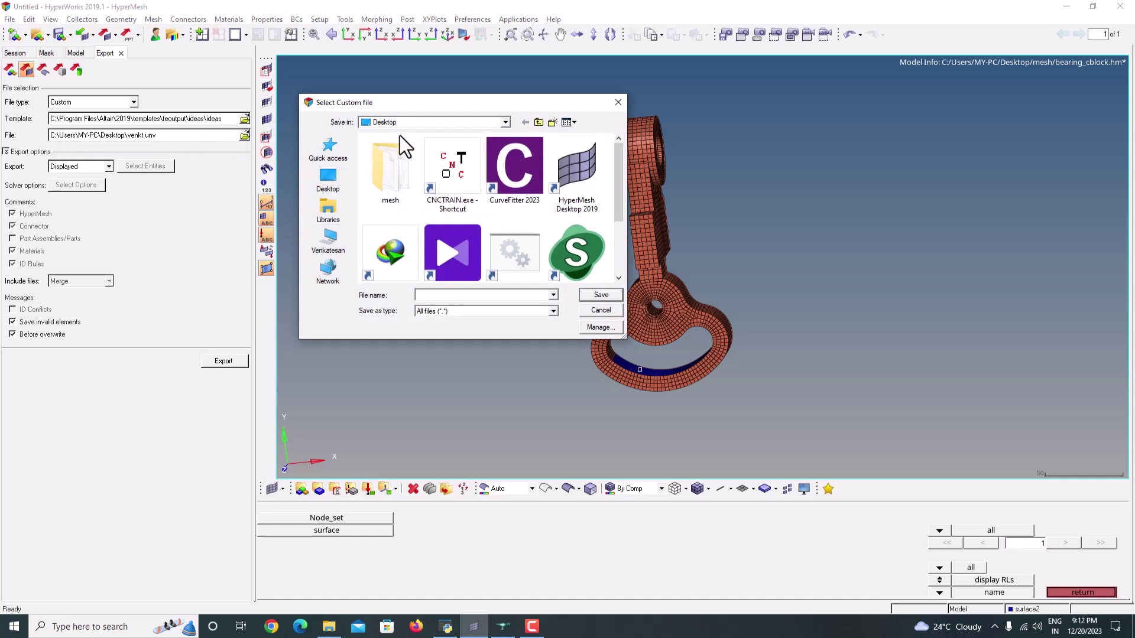
left_click(392, 123)
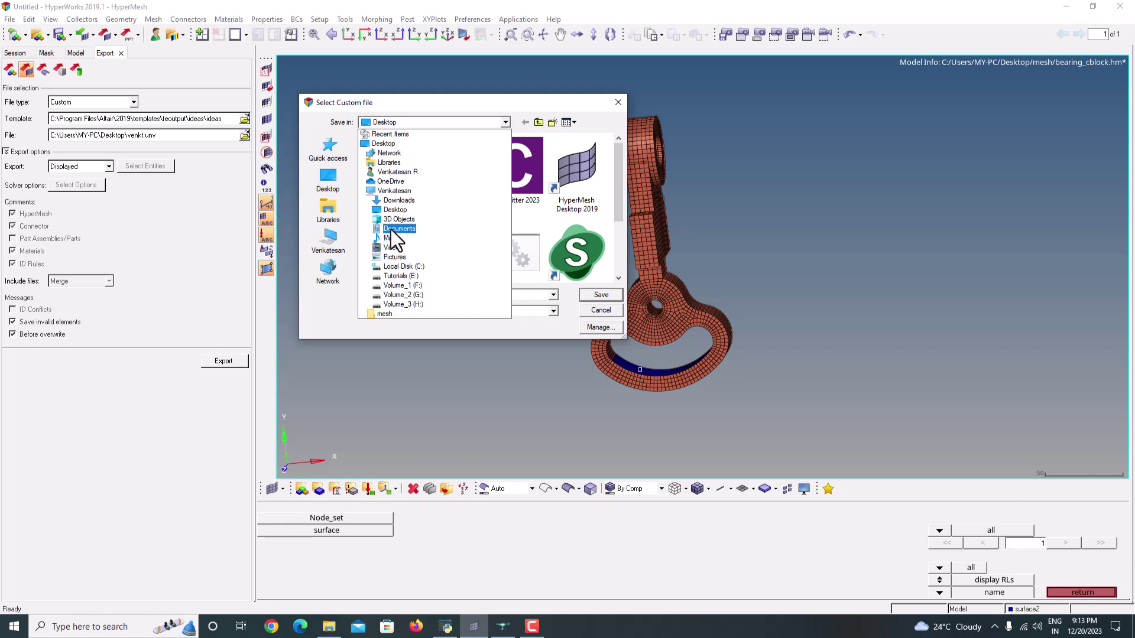
left_click(393, 209)
double_click(396, 193)
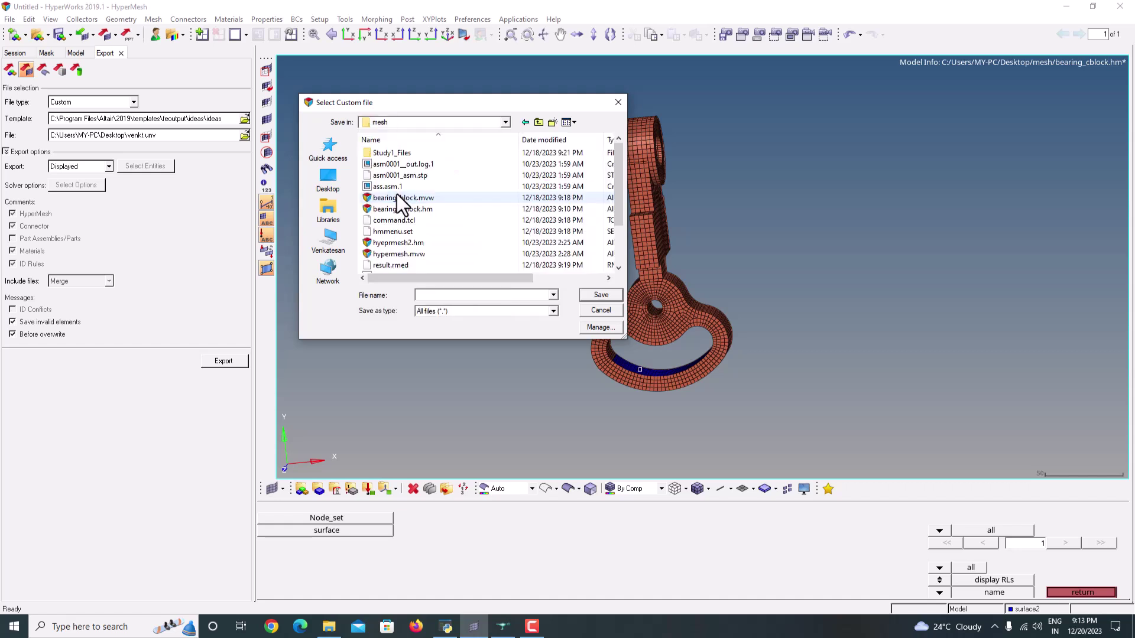
scroll(452, 222, "down", 2)
right_click(435, 260)
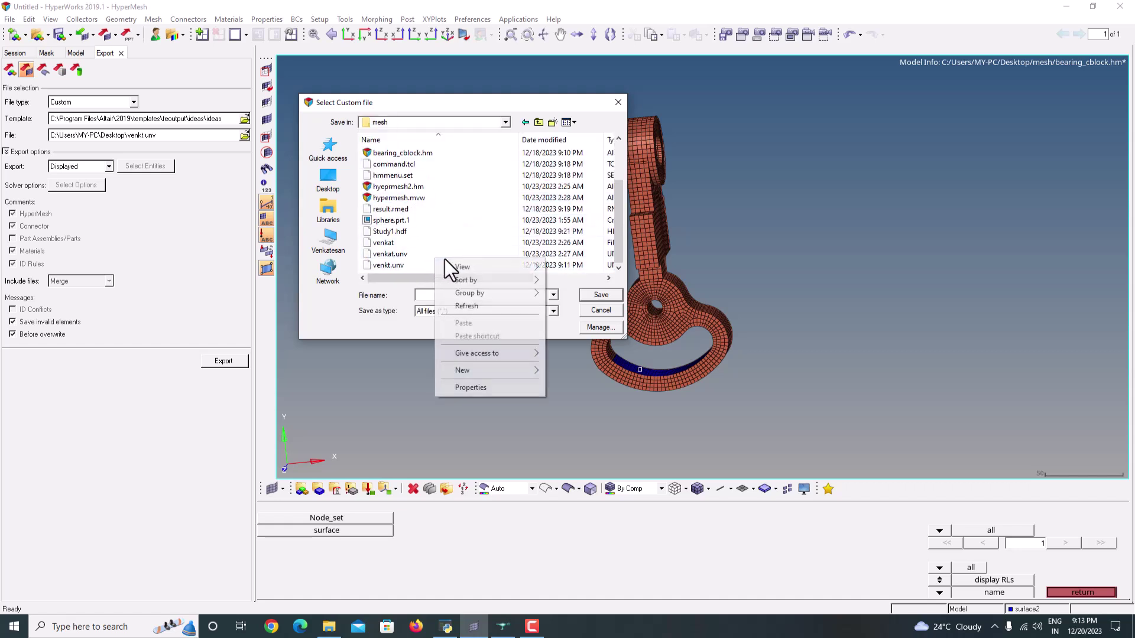
mouse_move(522, 373)
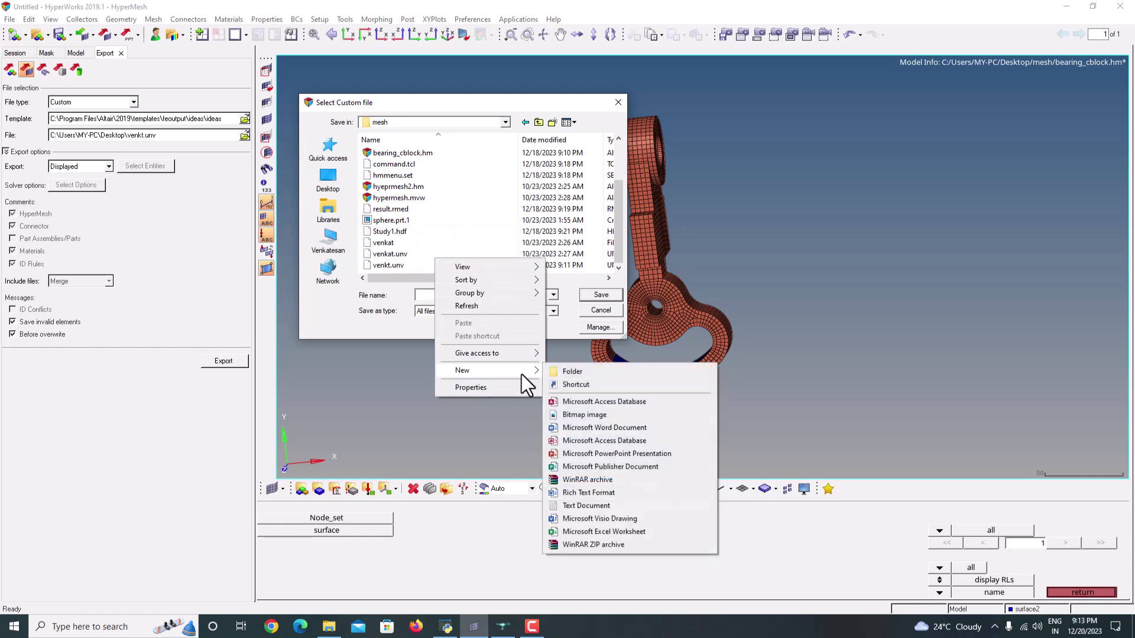
left_click(568, 372)
type("S")
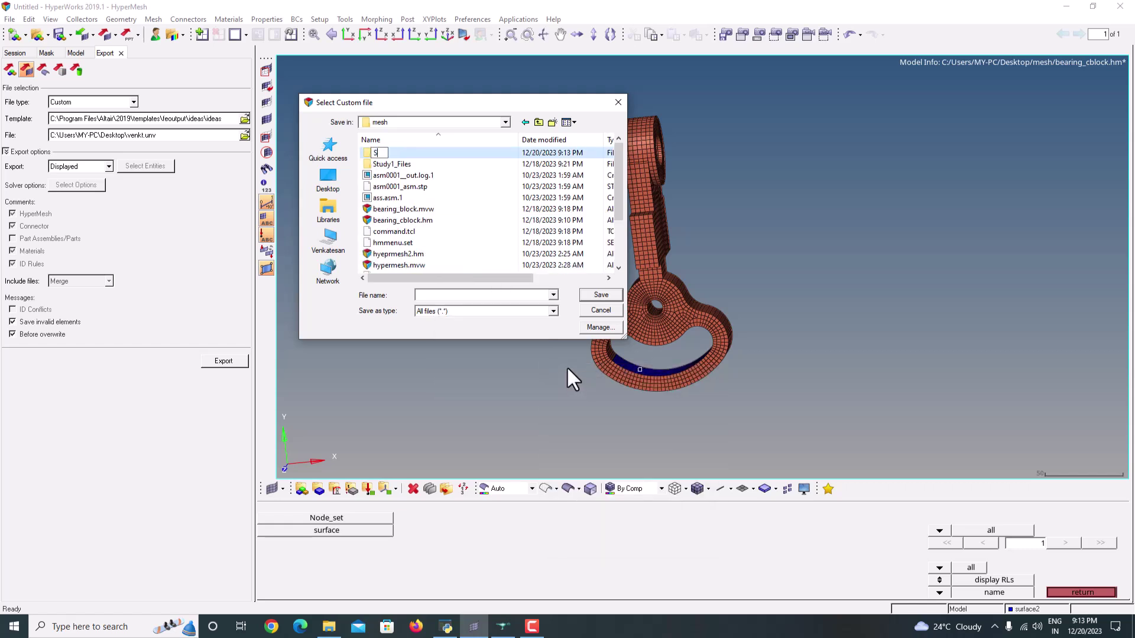
type("tatic_analysis")
key("Return")
key("Return")
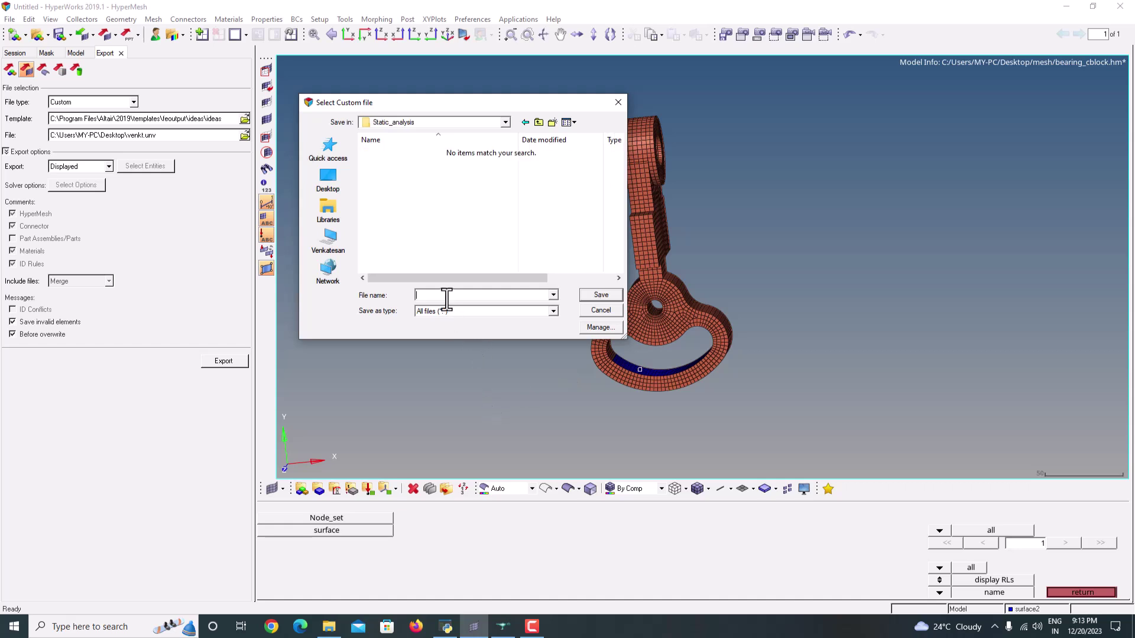
- Name the output file Bearing_block.unv and export the displayed mesh
type("Bearing_block.unv")
left_click(600, 294)
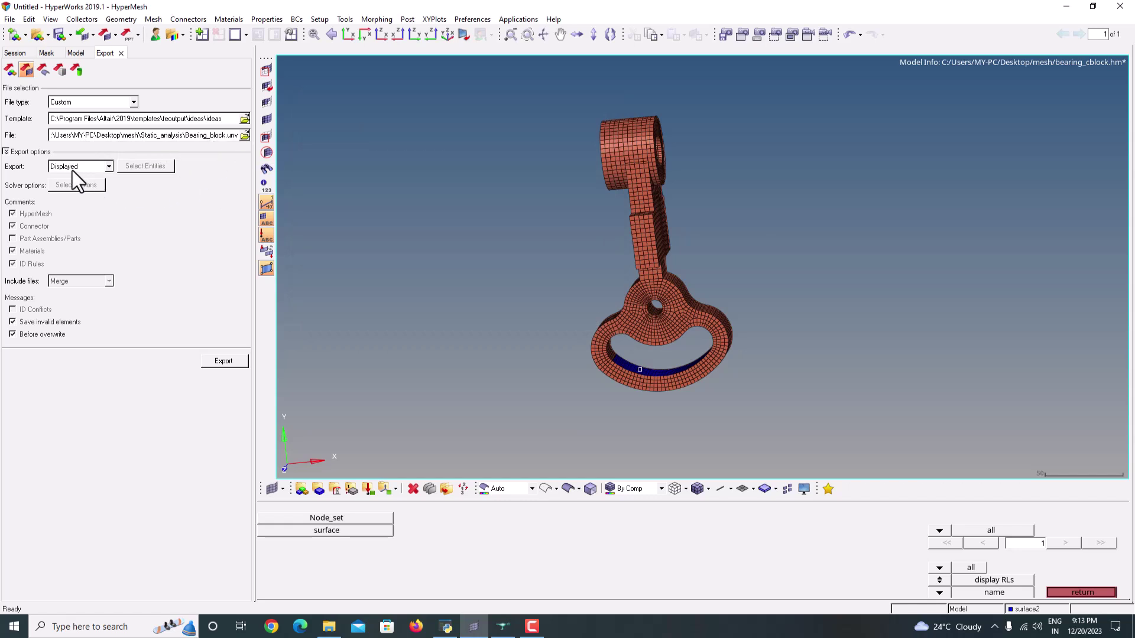
left_click(219, 360)
- Open the Static_analysis folder in the desktop's mesh folder to check for the exported UNV file
left_click(1065, 7)
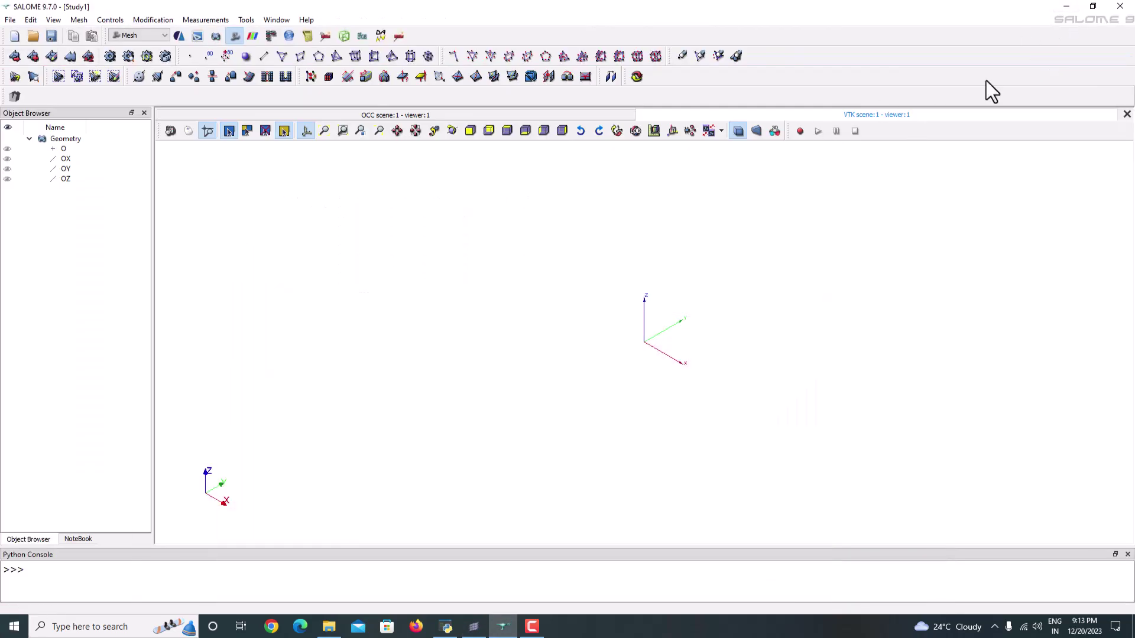
left_click(1065, 7)
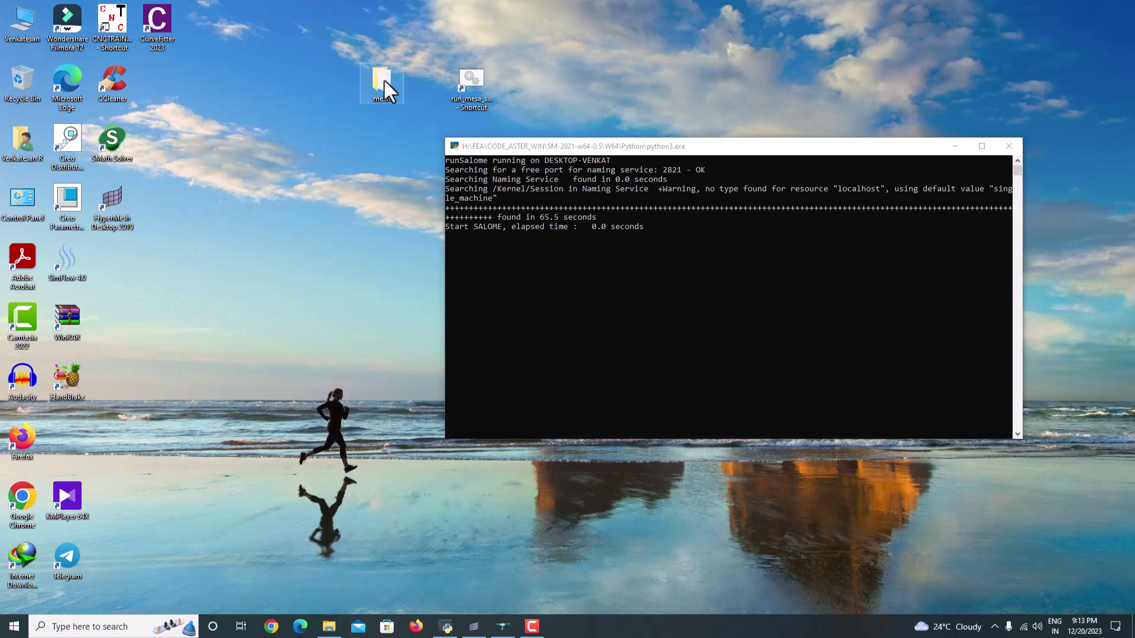
double_click(382, 78)
left_click(533, 228)
double_click(534, 228)
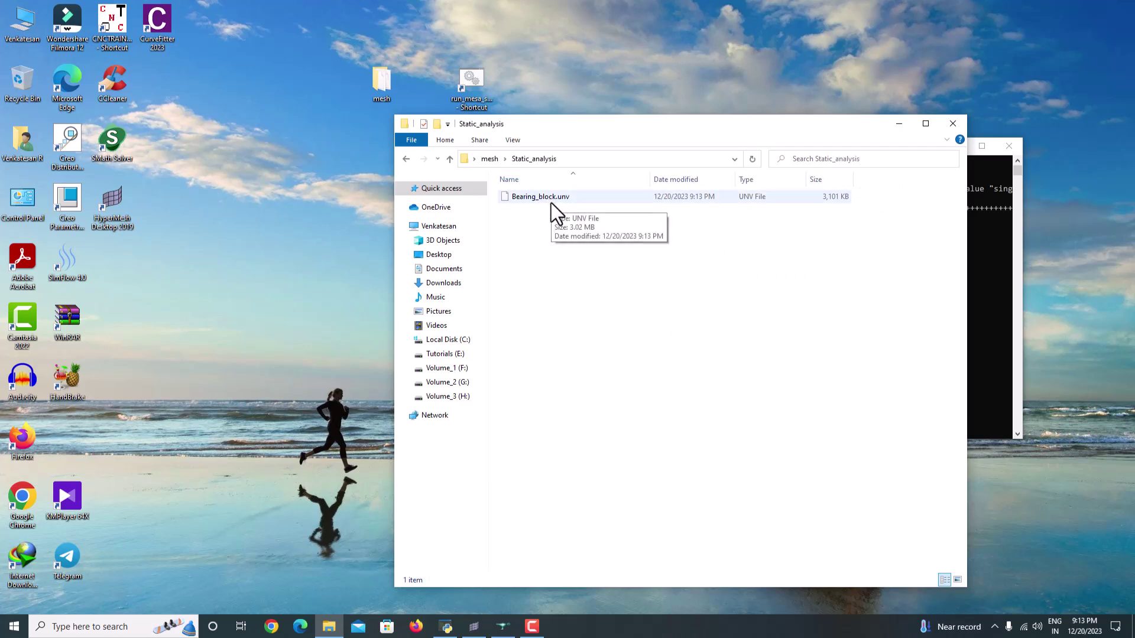
- Switch to SALOME and activate the Mesh module
left_click(503, 626)
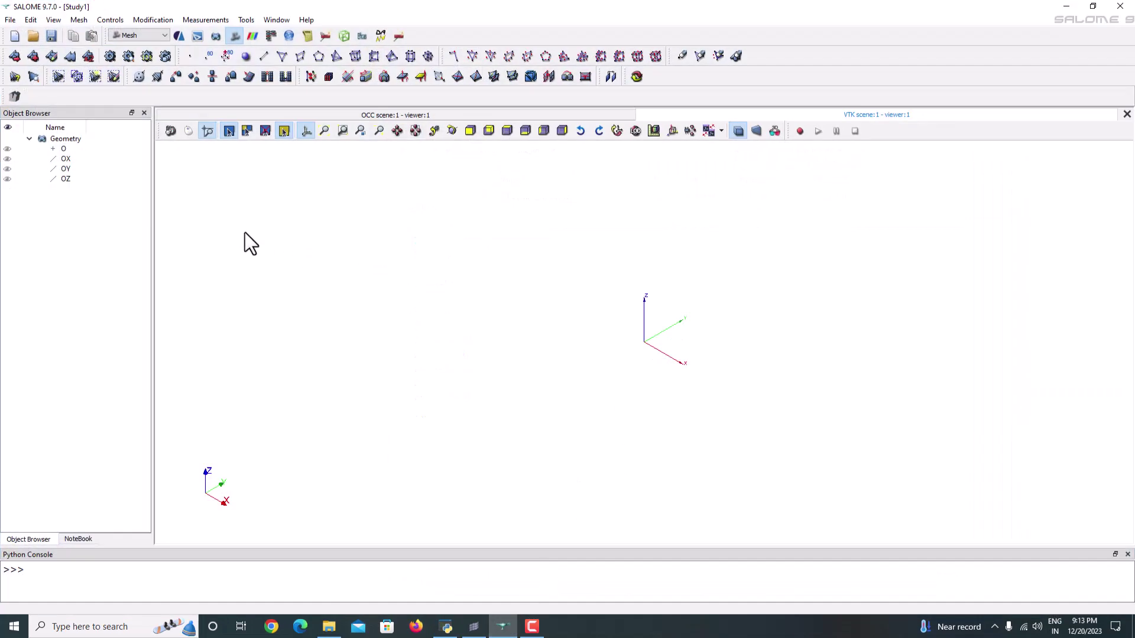
left_click(142, 36)
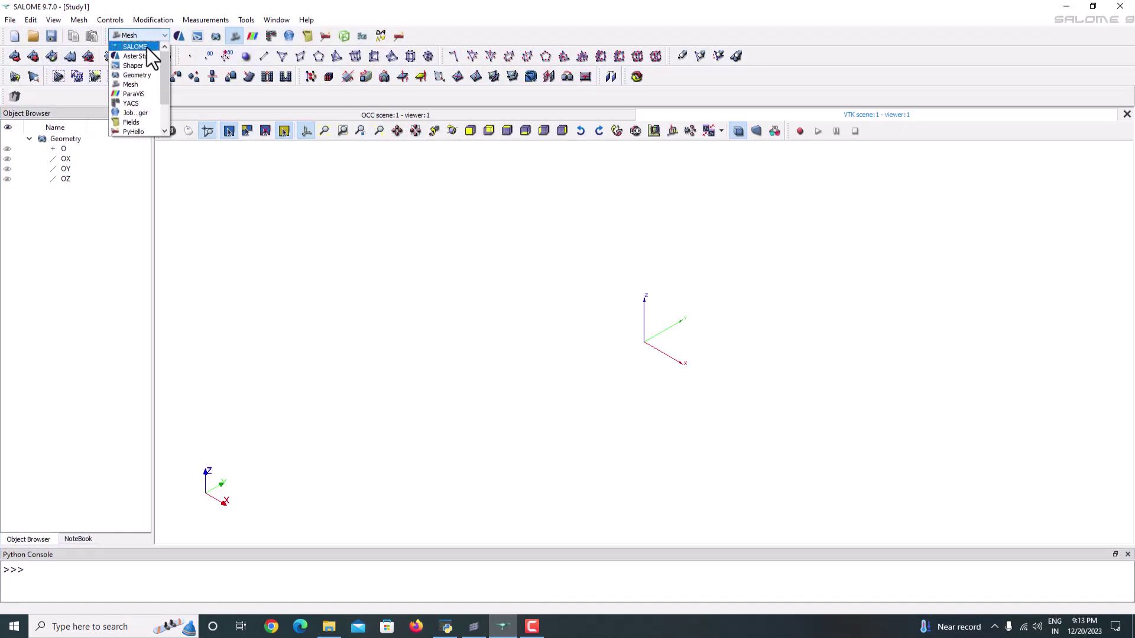
left_click(130, 84)
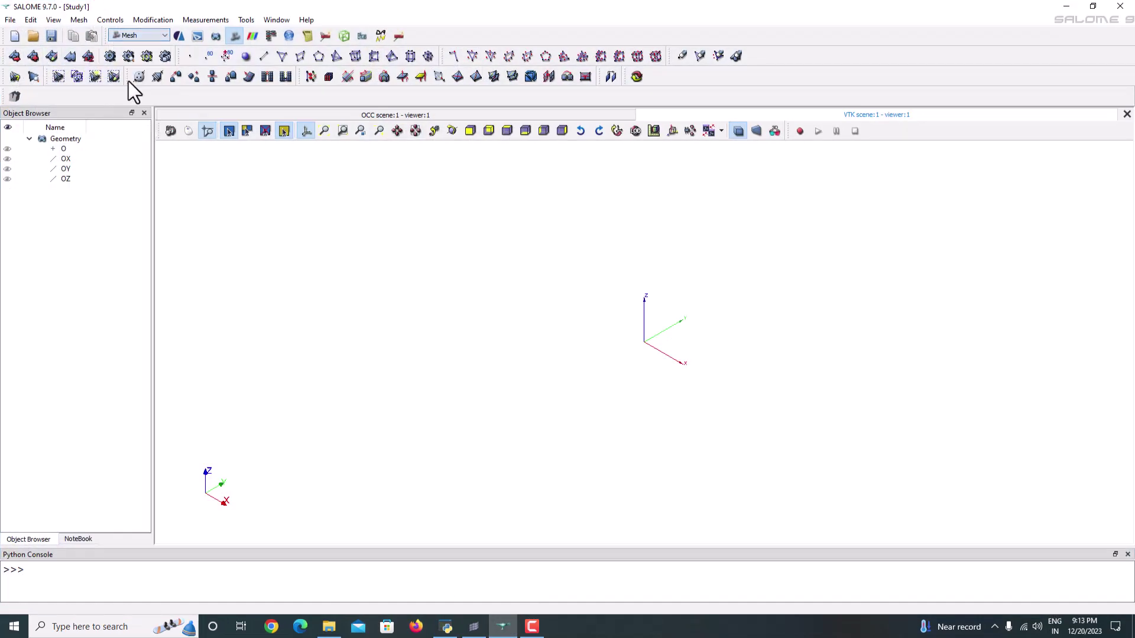
- Import the UNV file Bearing_block.unv from the Static_analysis folder inside the desktop's mesh folder
left_click(10, 20)
mouse_move(20, 154)
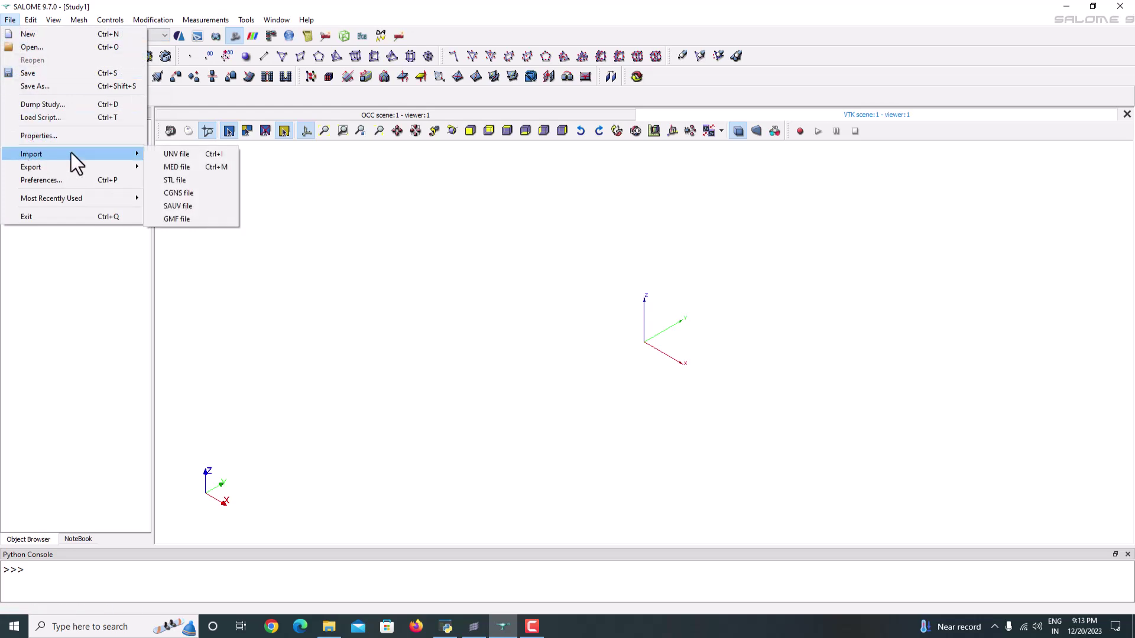
left_click(176, 152)
left_click(516, 206)
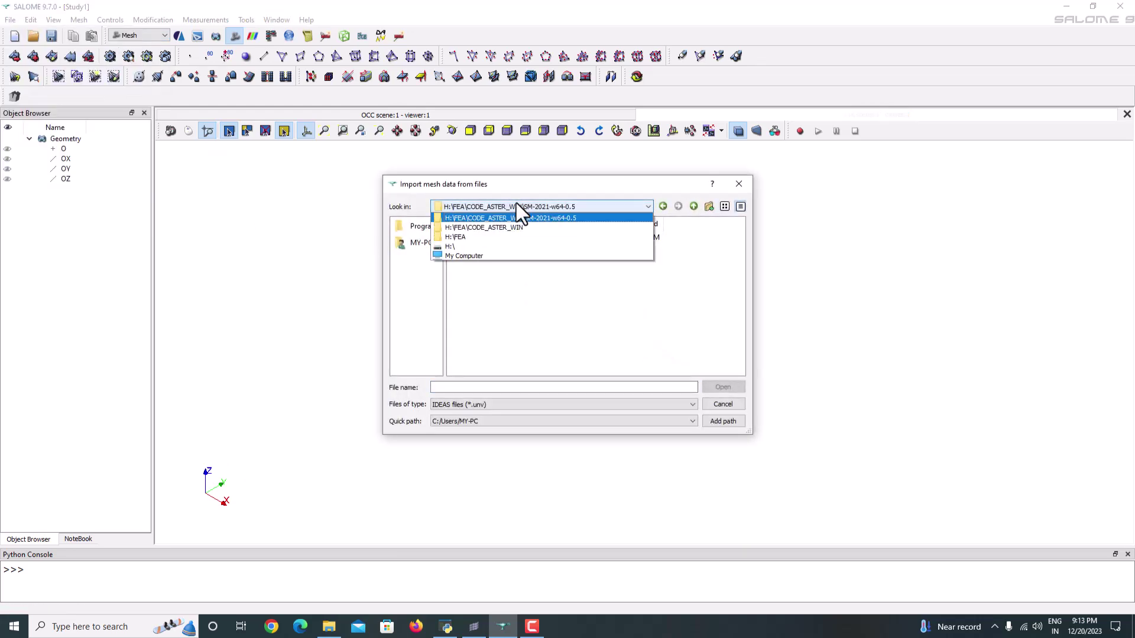
left_click(471, 256)
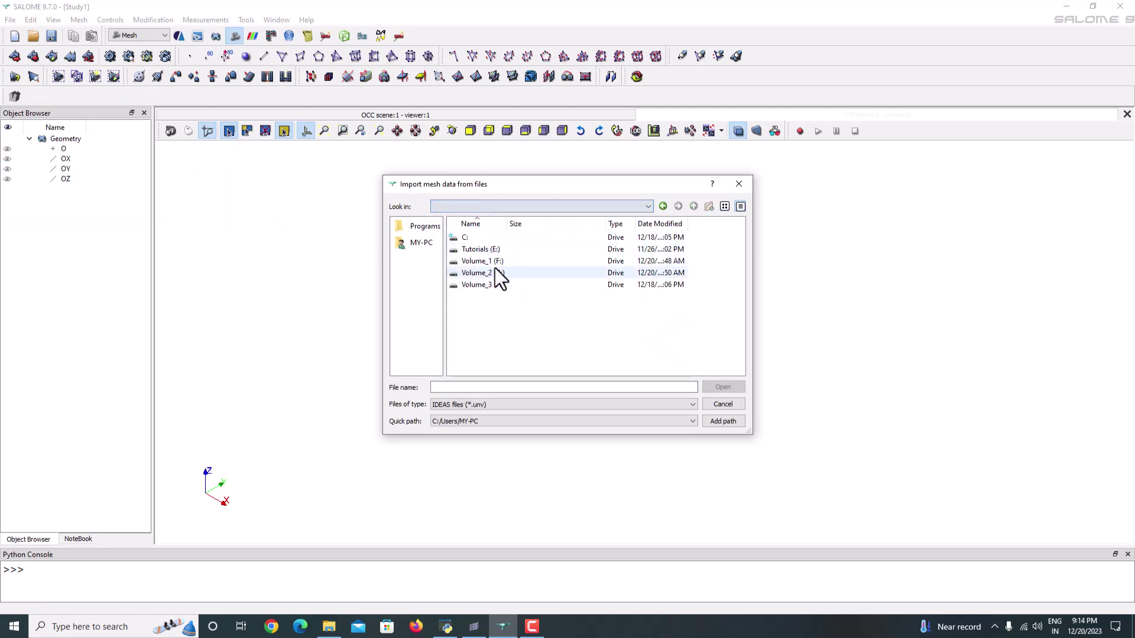
left_click(425, 243)
scroll(502, 284, "down", 5)
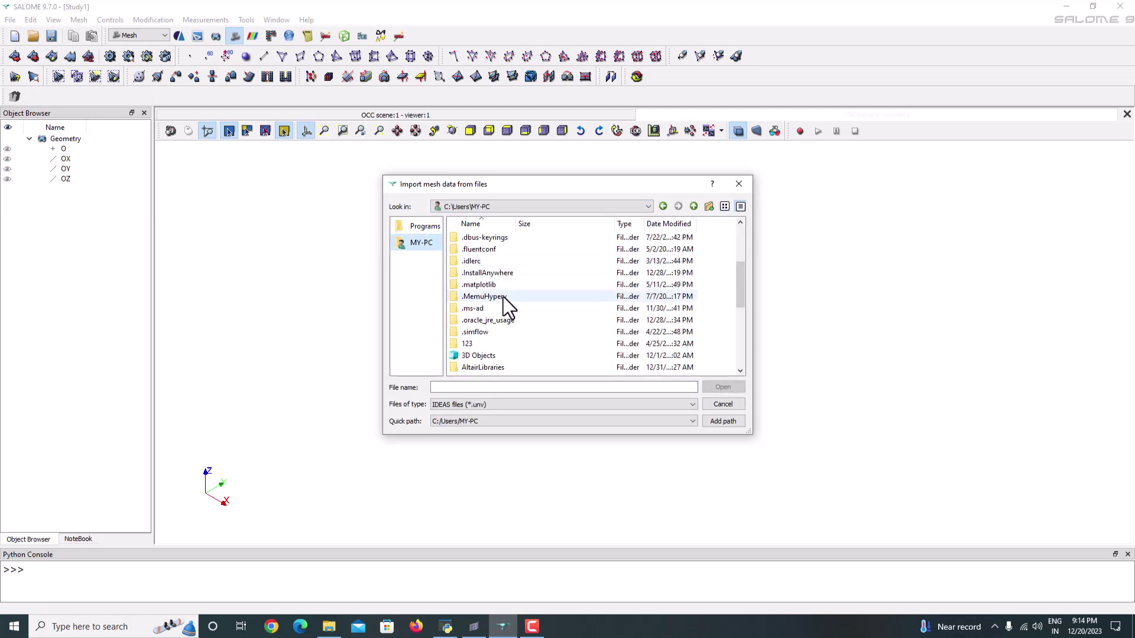
double_click(493, 321)
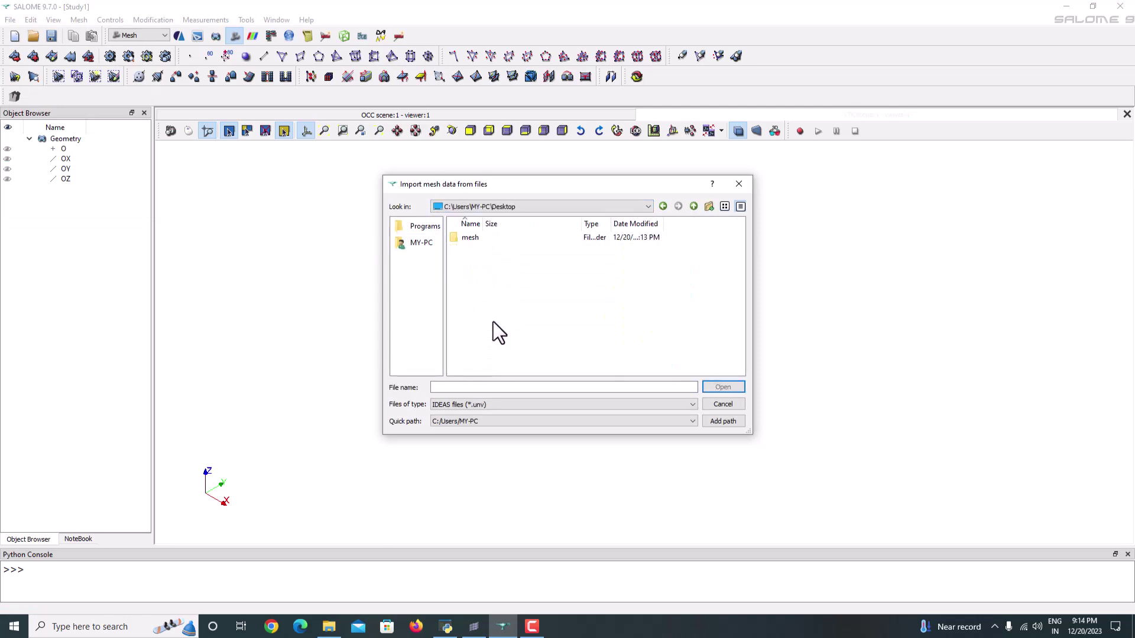
double_click(483, 240)
double_click(494, 238)
left_click(484, 238)
left_click(714, 392)
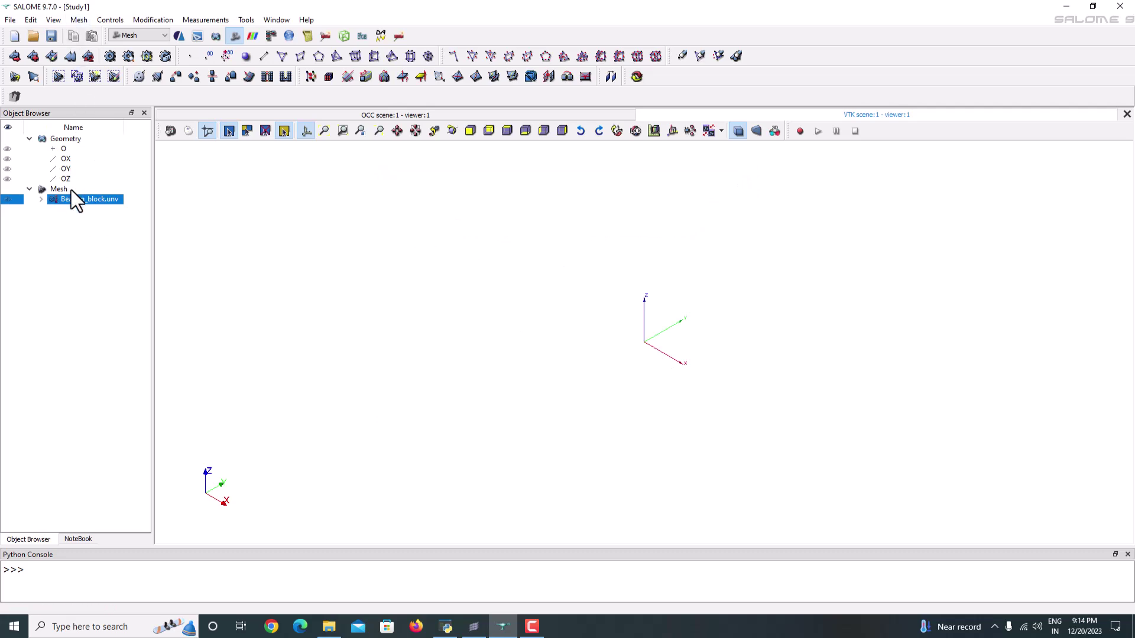
- Compute the imported Bearing_block.unv mesh and review its node, face and volume information
left_click(79, 19)
left_click(93, 108)
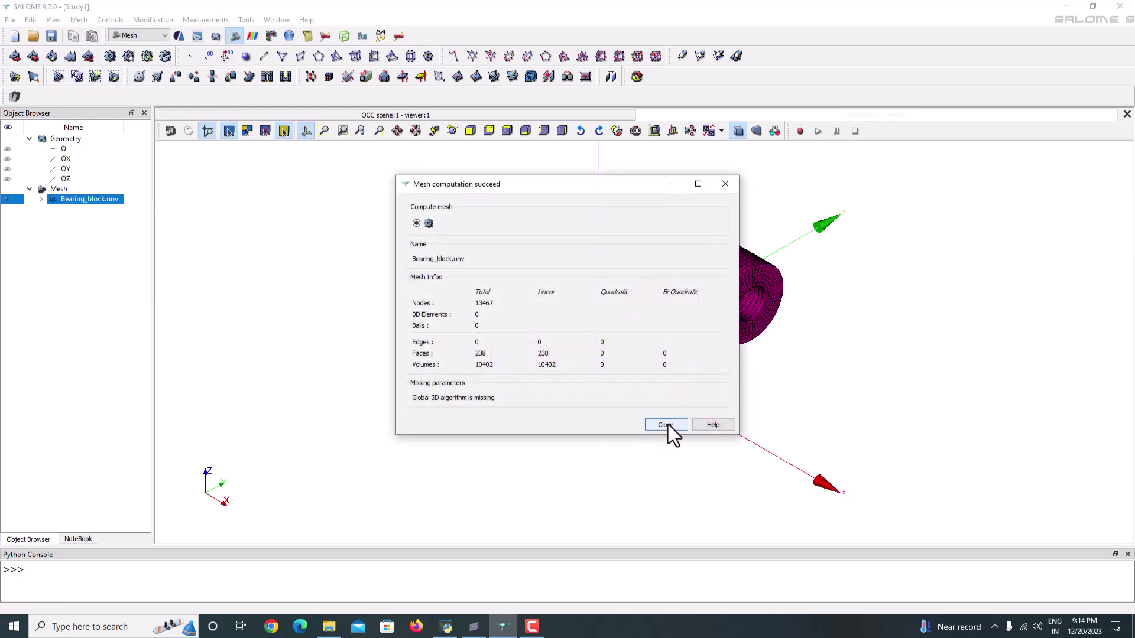
left_click_drag(569, 185, 602, 185)
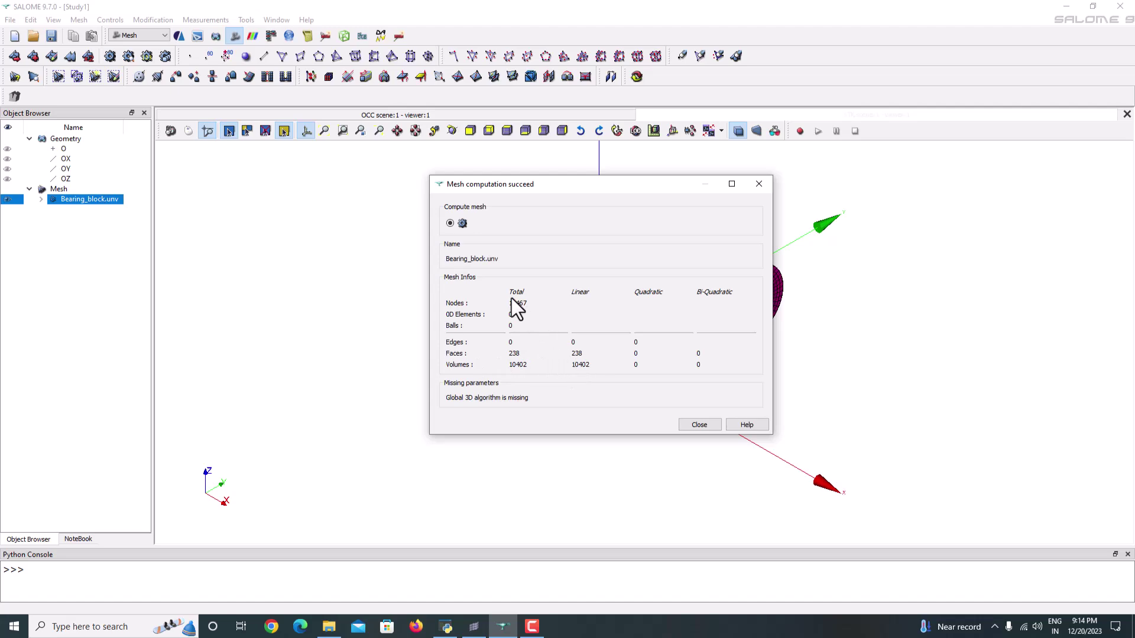
left_click(699, 424)
- Examine the bearing block mesh from the side of the lower curved slot and its surface faces
scroll(654, 423, "up", 5)
scroll(559, 307, "down", 3)
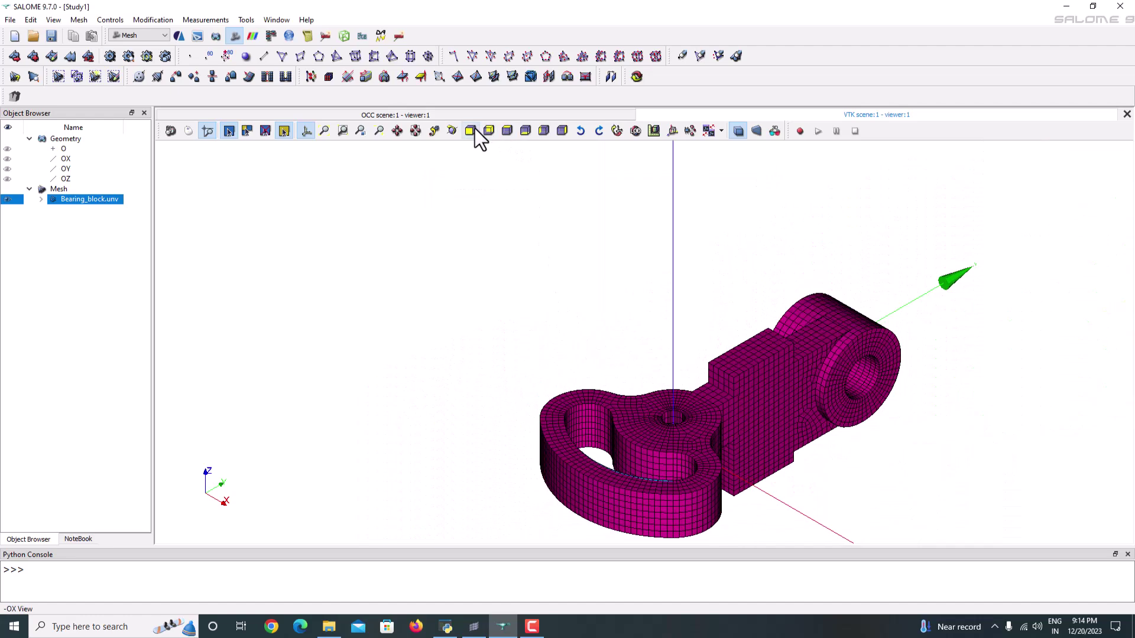
left_click(452, 131)
left_click_drag(481, 200, 438, 397)
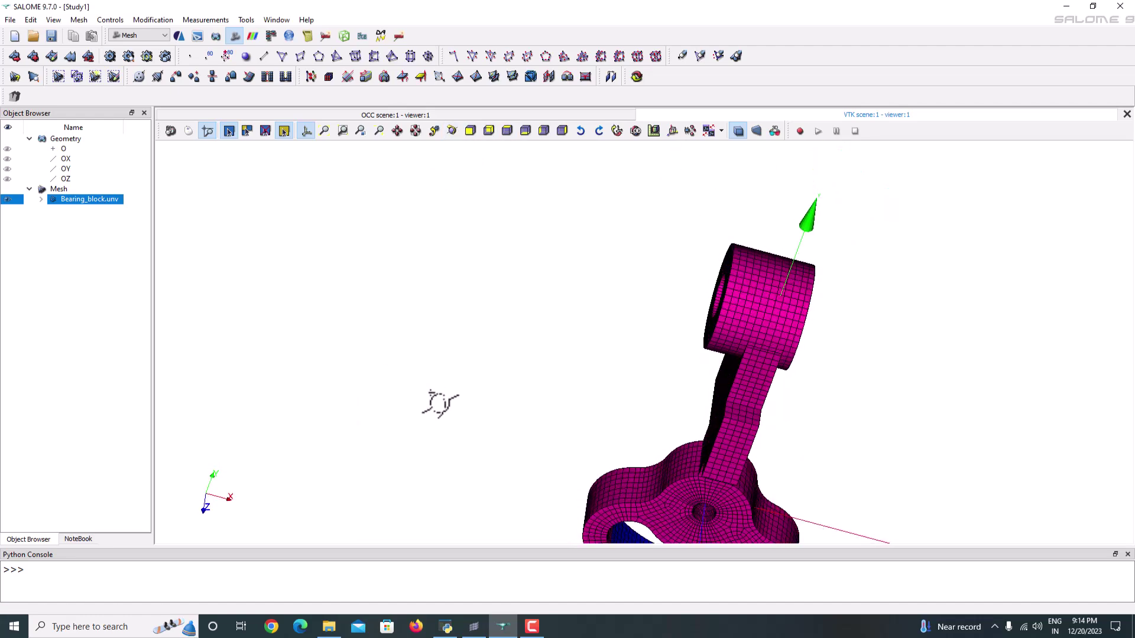
left_click(396, 130)
left_click_drag(778, 386, 663, 207)
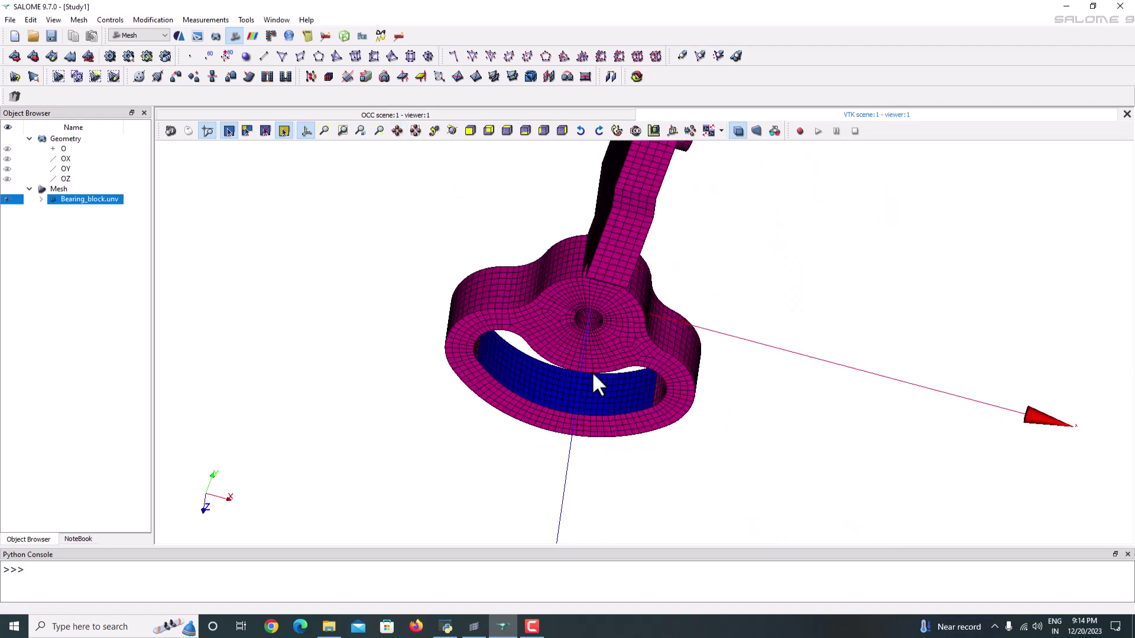
scroll(566, 399, "up", 2)
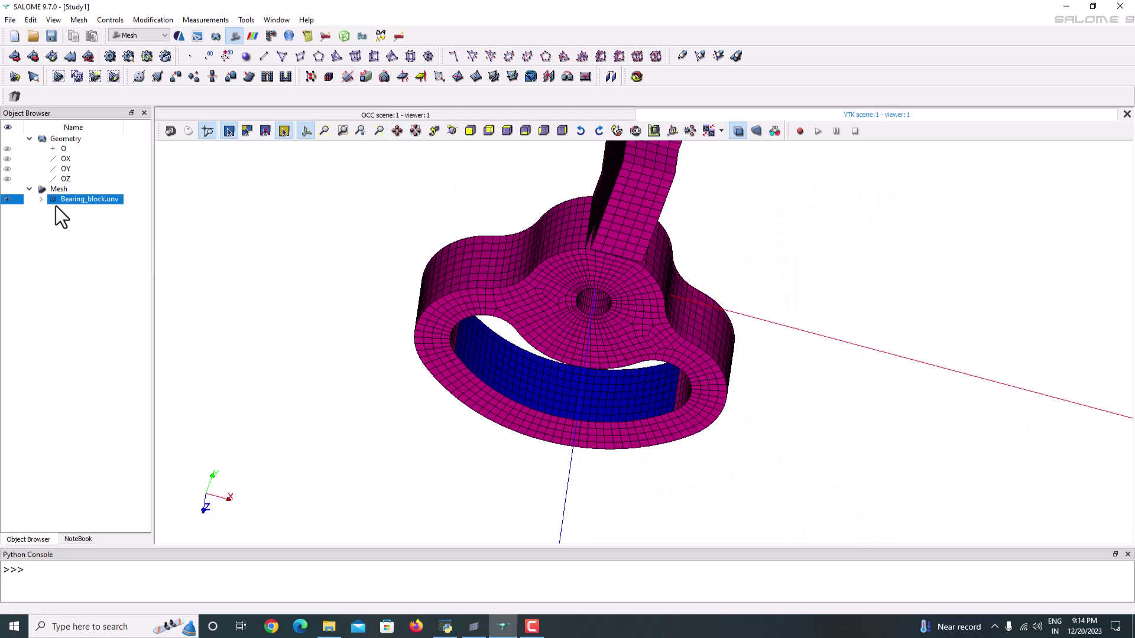
- List the mesh's node and face groups and remove the leading spaces from the Node_set group's name
left_click(41, 199)
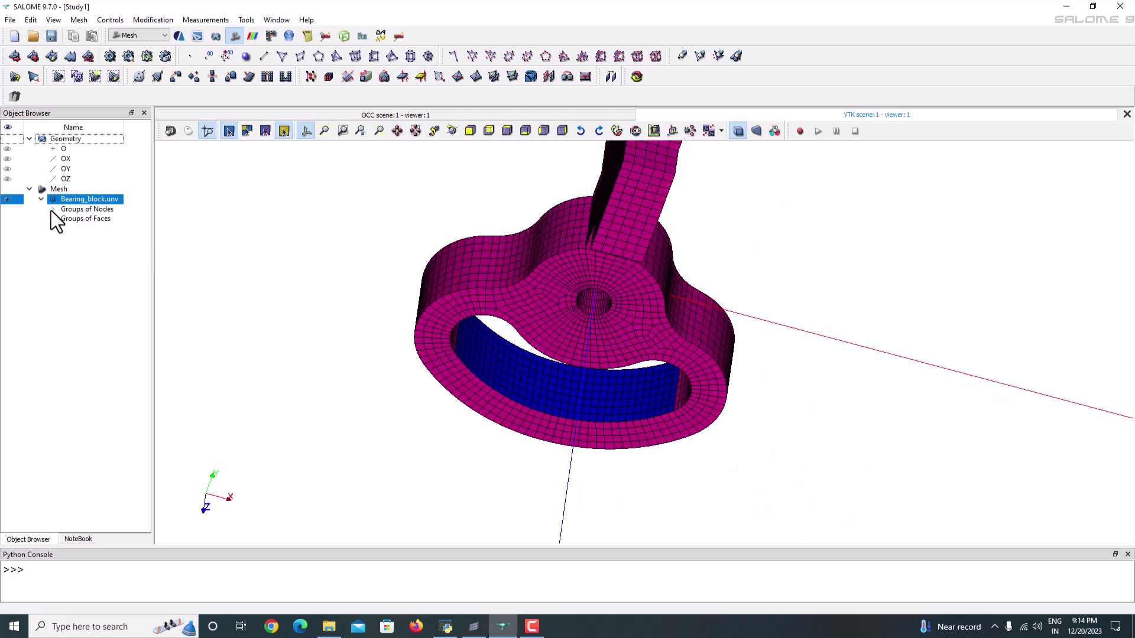
left_click(53, 210)
left_click(52, 229)
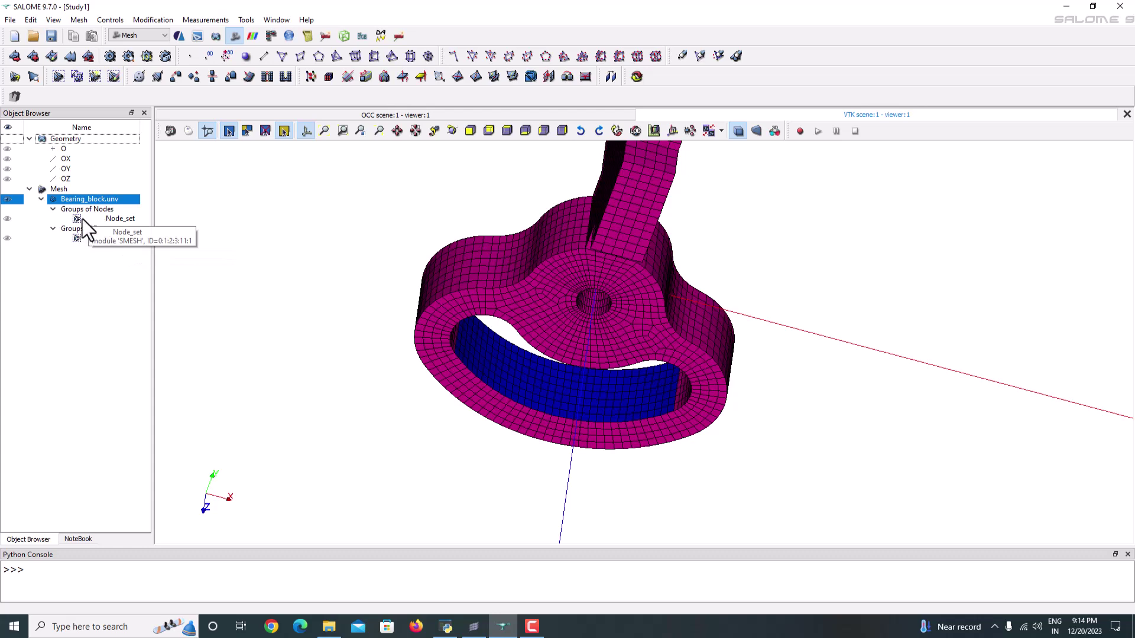
left_click(98, 219)
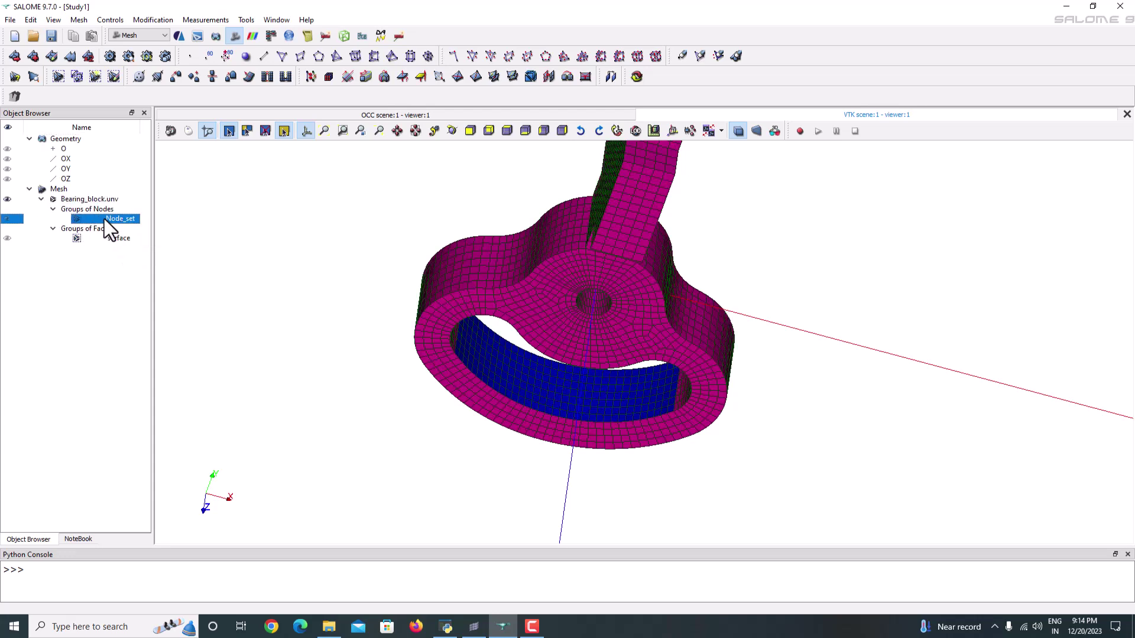
left_click(101, 218)
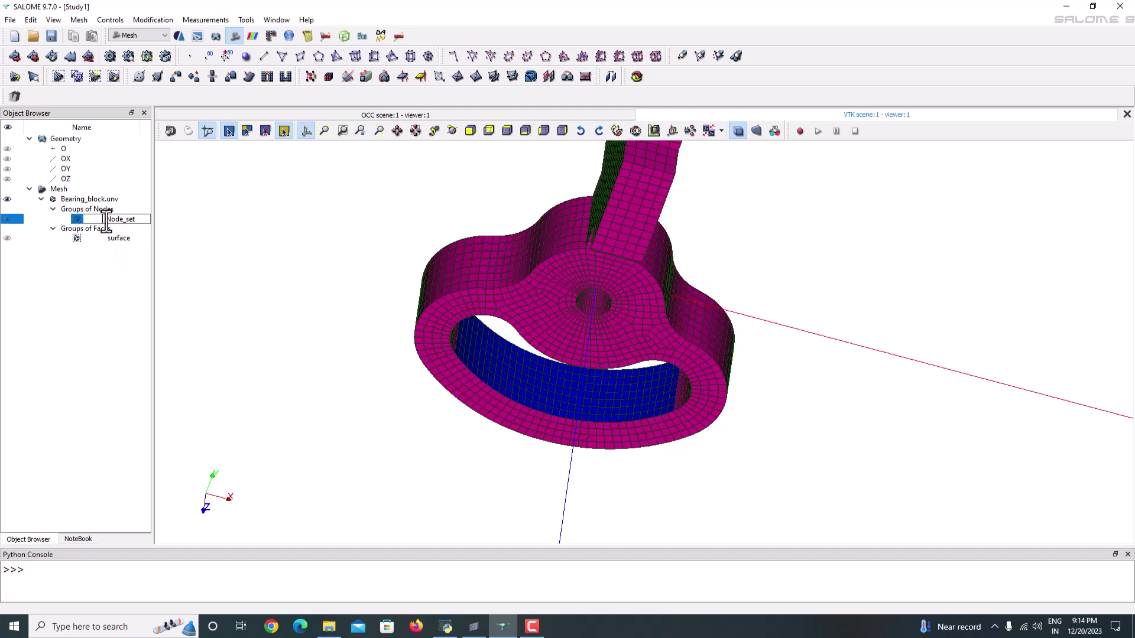
left_click(101, 254)
- Remove the leading spaces from the surface group's name and save the study as Study1.hdf in the Static_analysis folder
double_click(109, 238)
left_click(109, 239)
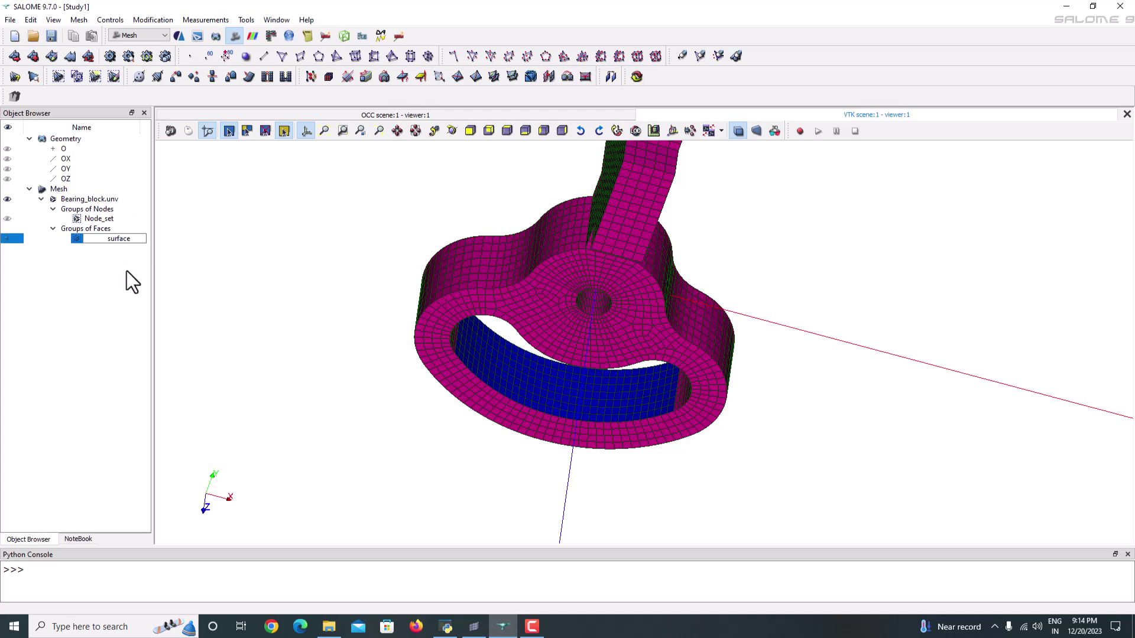
left_click(217, 254)
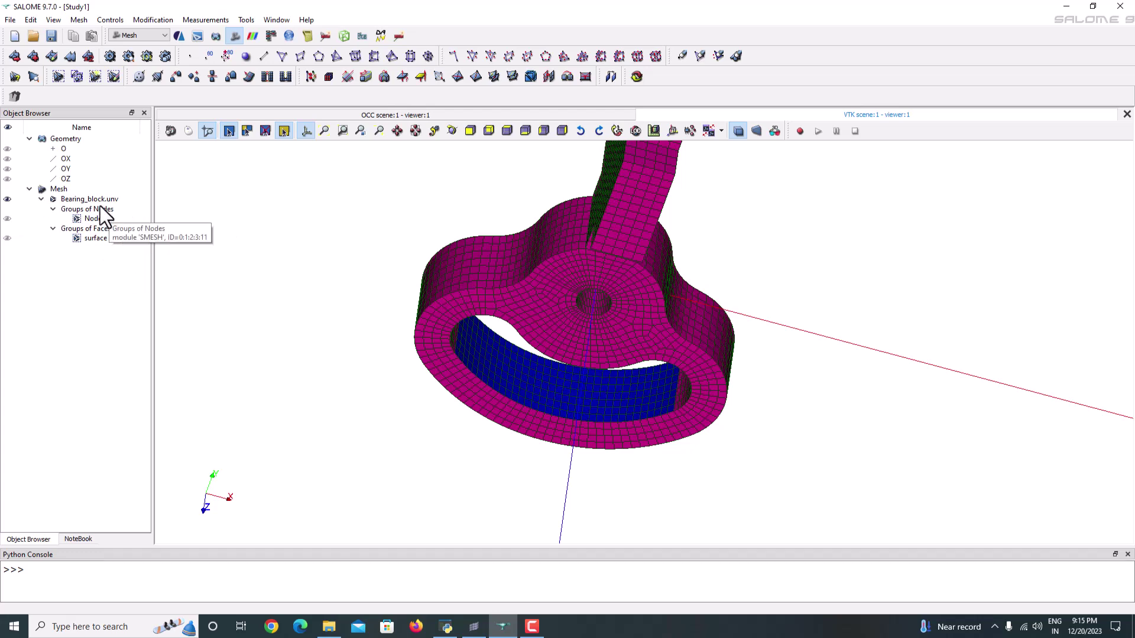
left_click(53, 36)
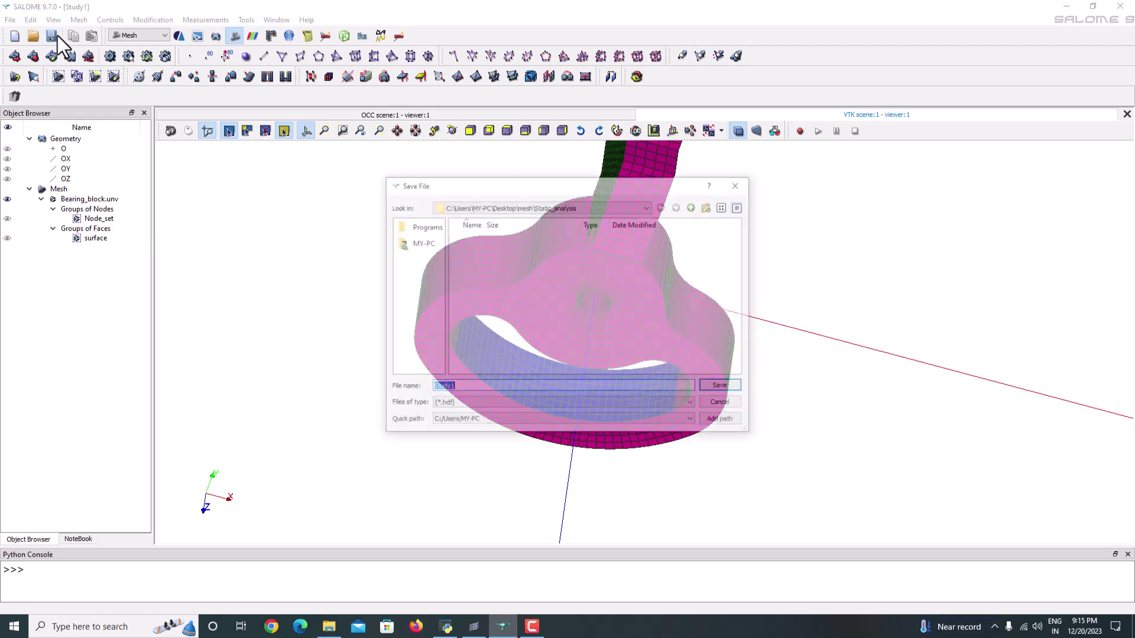
left_click(735, 389)
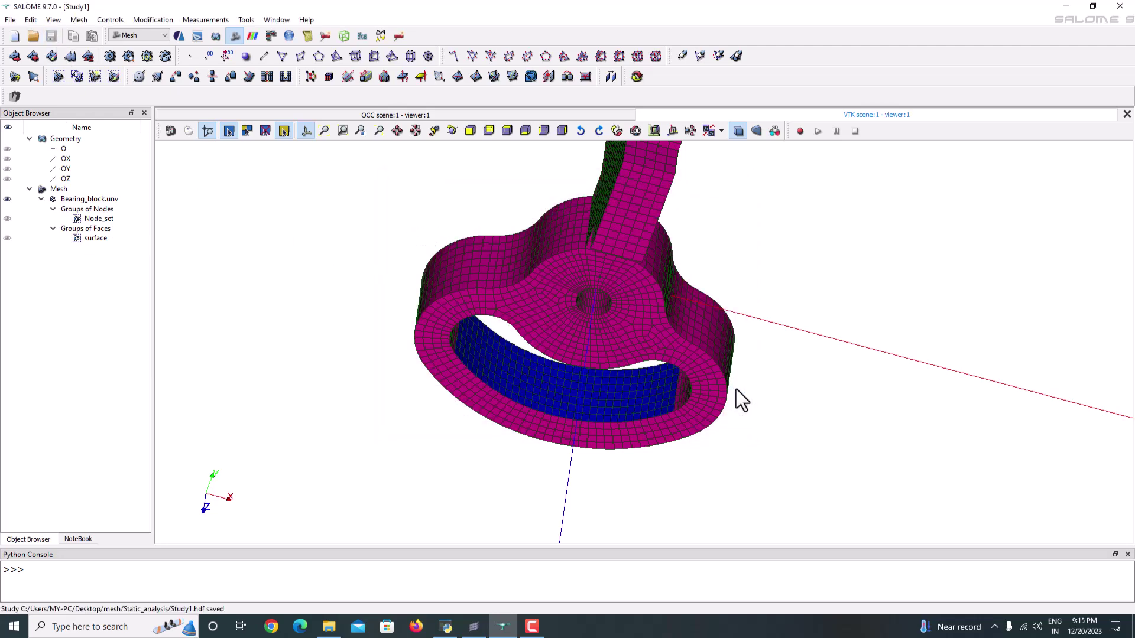
- With the Bearing_block.unv mesh selected, switch to the AsterStudy module using the stable code_aster version
left_click(76, 200)
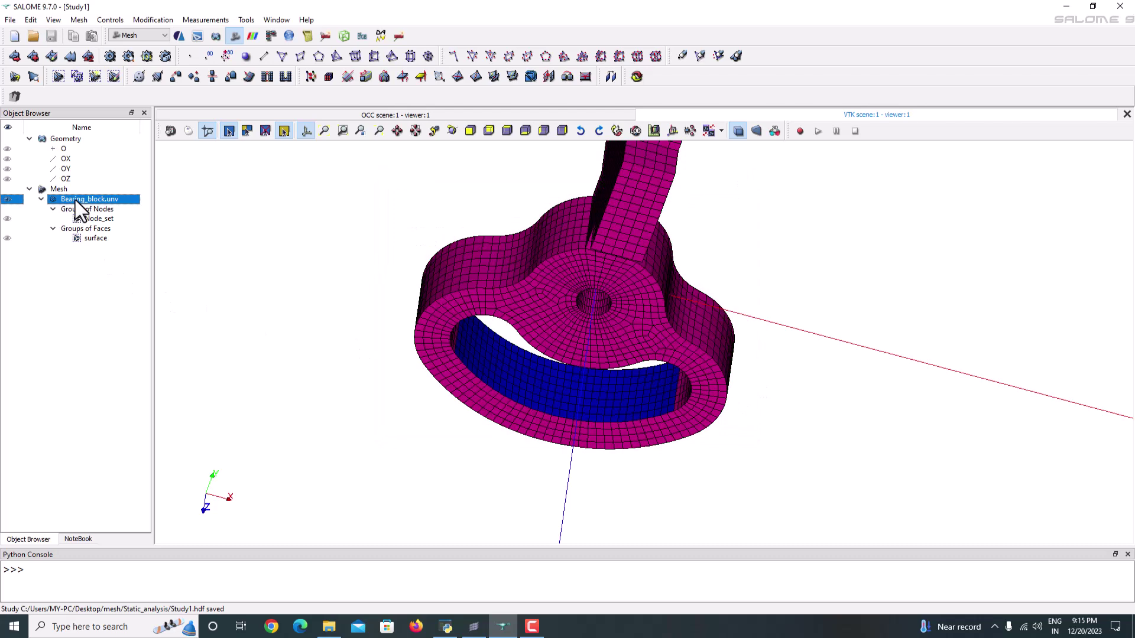
left_click(127, 36)
left_click(129, 52)
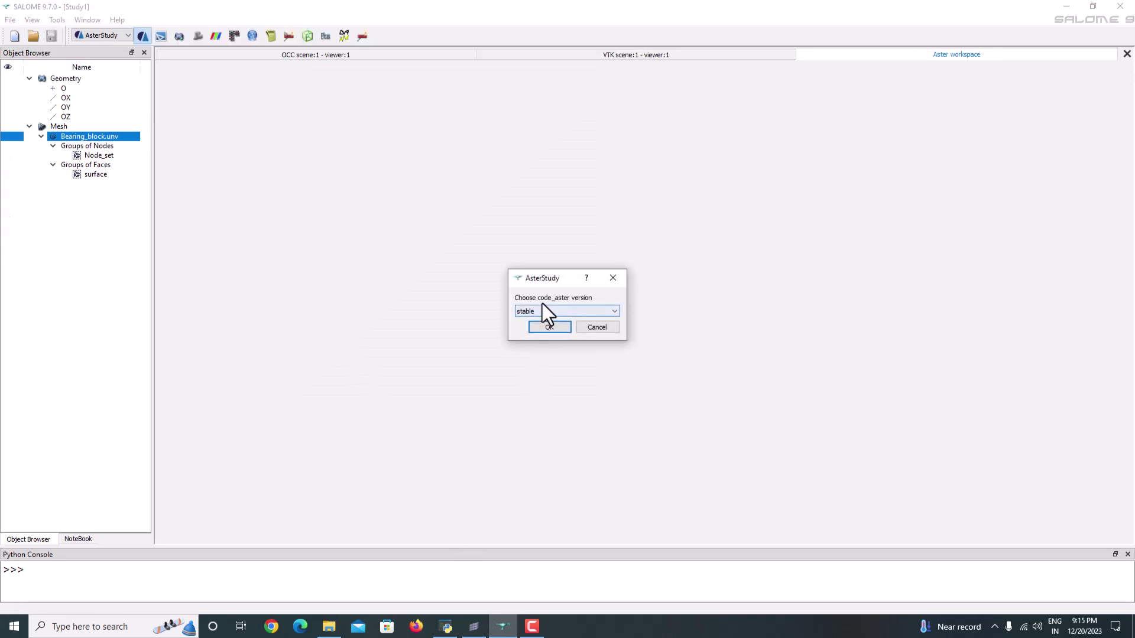
left_click(549, 327)
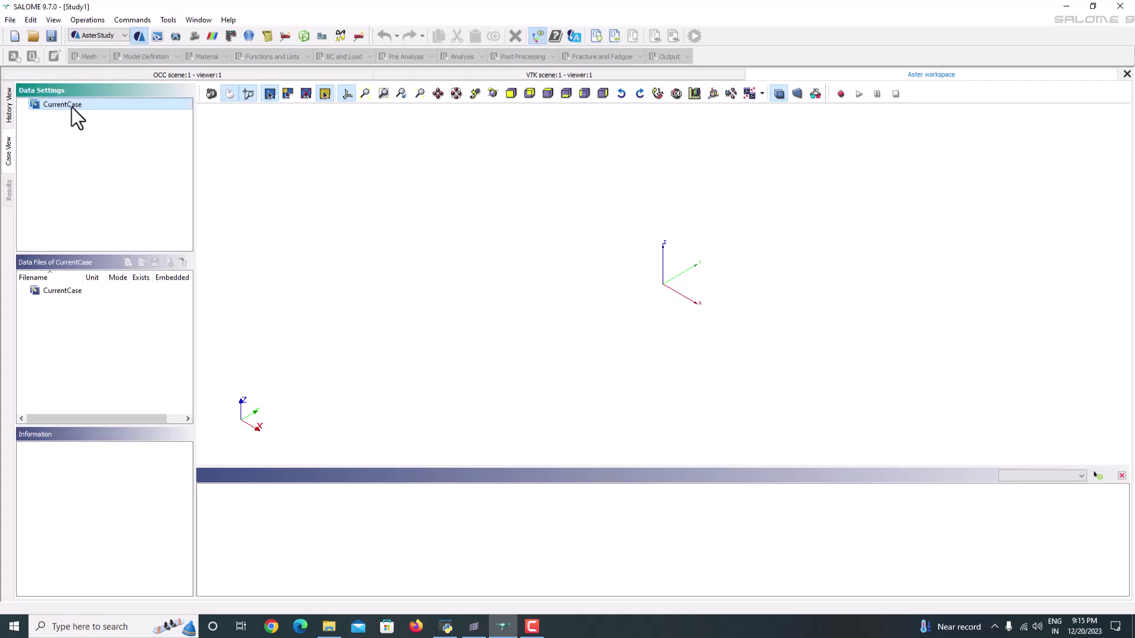
- Add a stage with the isotropic linear elasticity assistant, accepting Young's modulus 210000000000.0 and Poisson's ratio 0.3
right_click(70, 105)
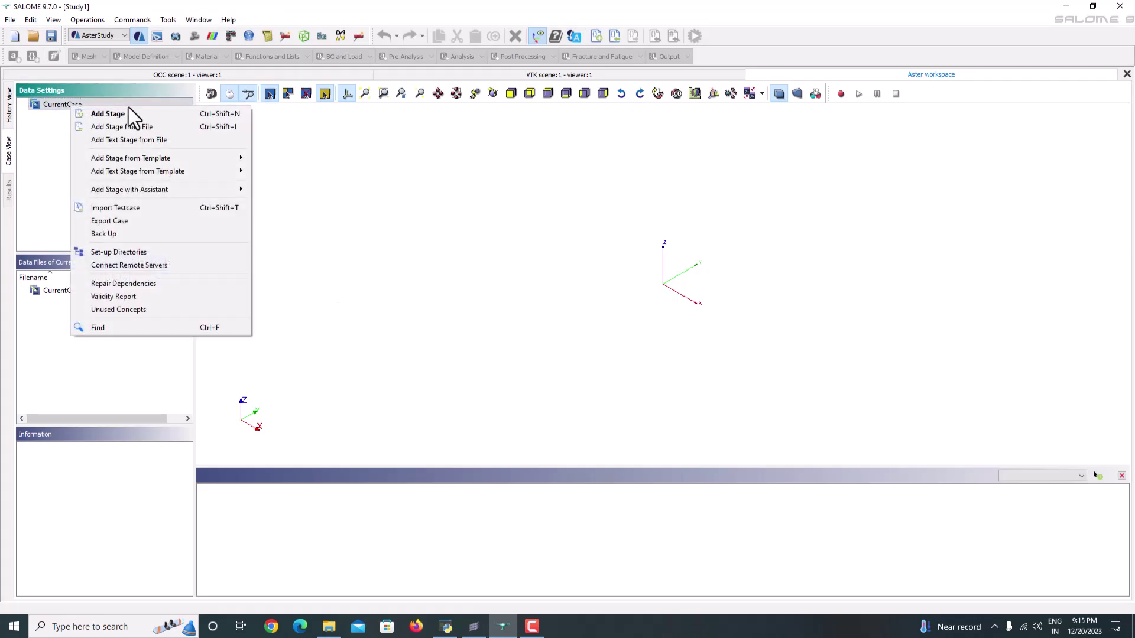
mouse_move(141, 191)
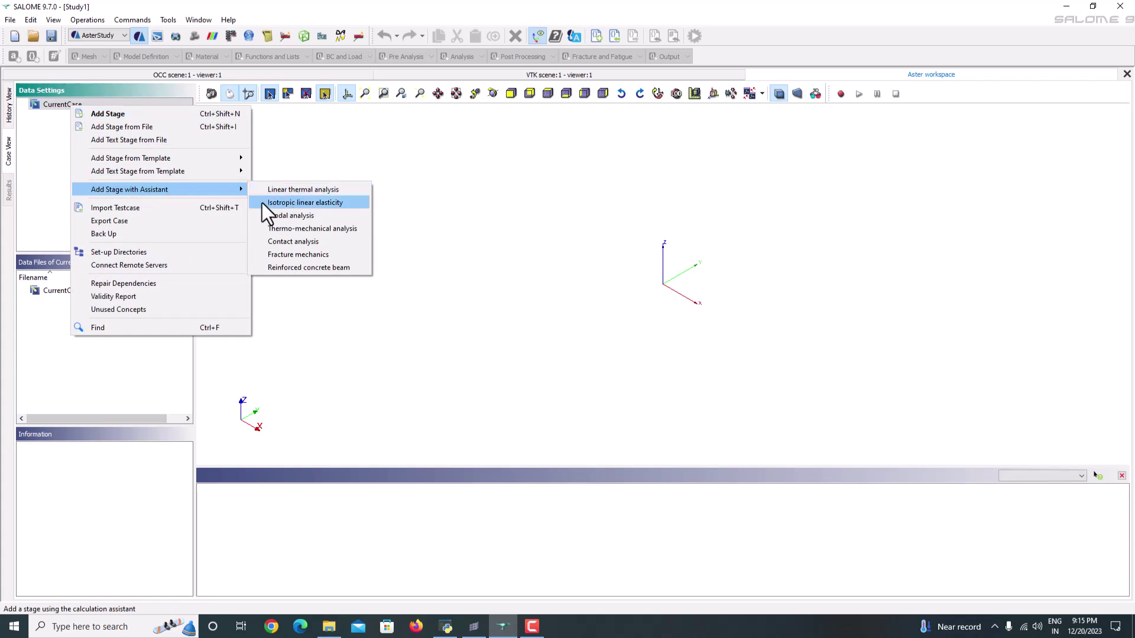
left_click(283, 204)
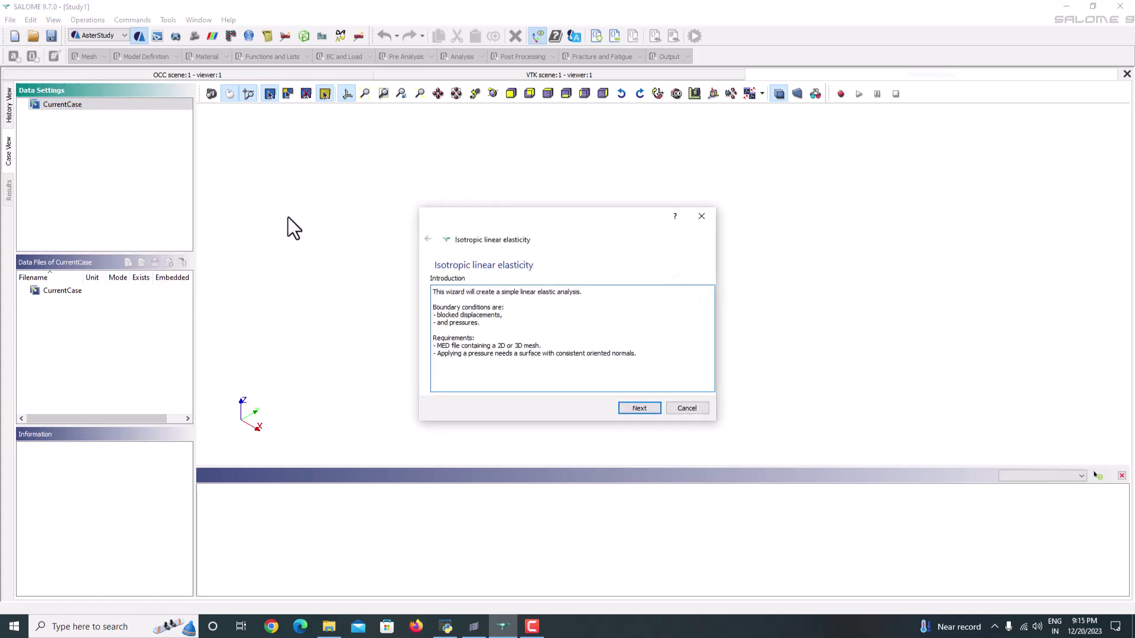
left_click(640, 406)
left_click(640, 406)
left_click(640, 406)
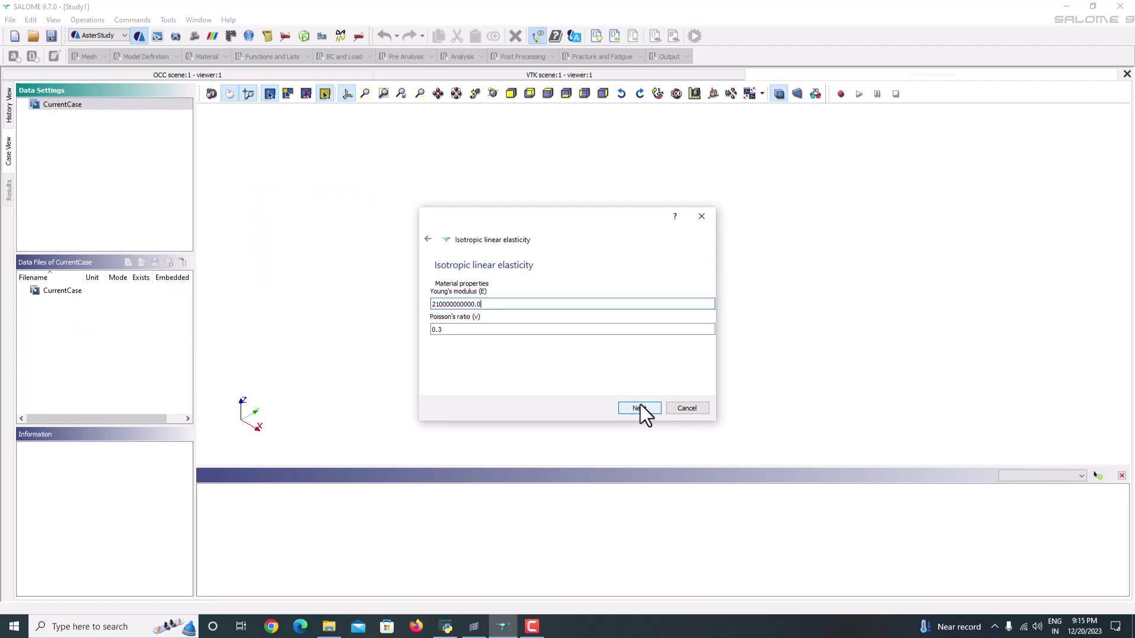
left_click(487, 303)
left_click_drag(487, 303, 401, 294)
left_click(631, 410)
- Impose zero DX, DY and DZ displacements on the surface group in the assistant's first boundary condition
left_click(438, 295)
left_click(448, 329)
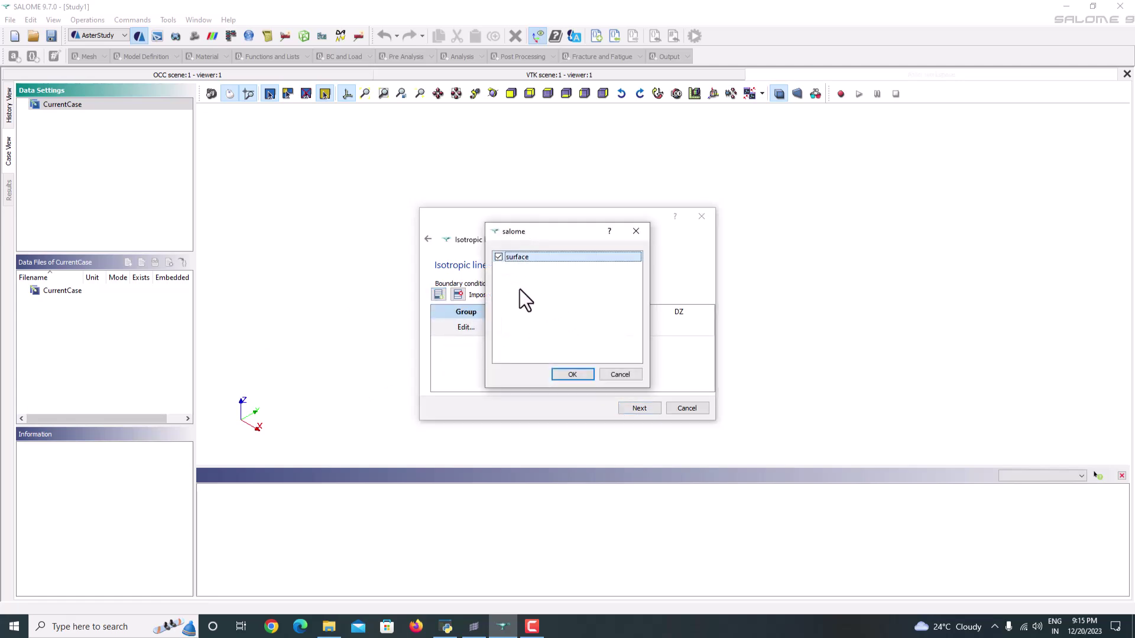
left_click(571, 374)
left_click(547, 324)
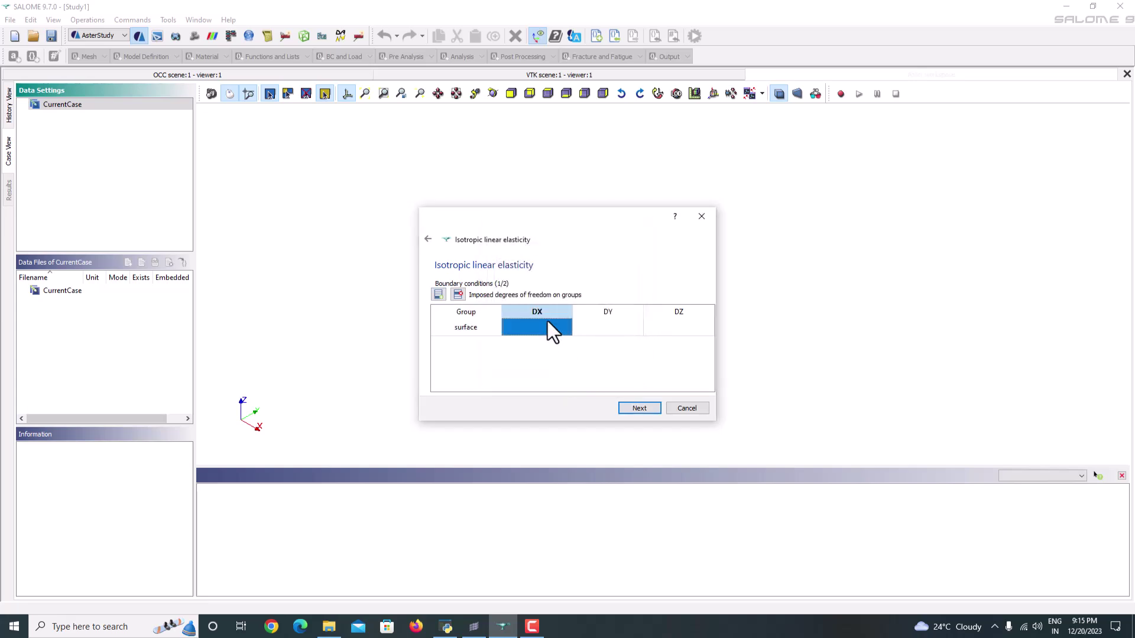
type("0")
left_click(604, 328)
type("0")
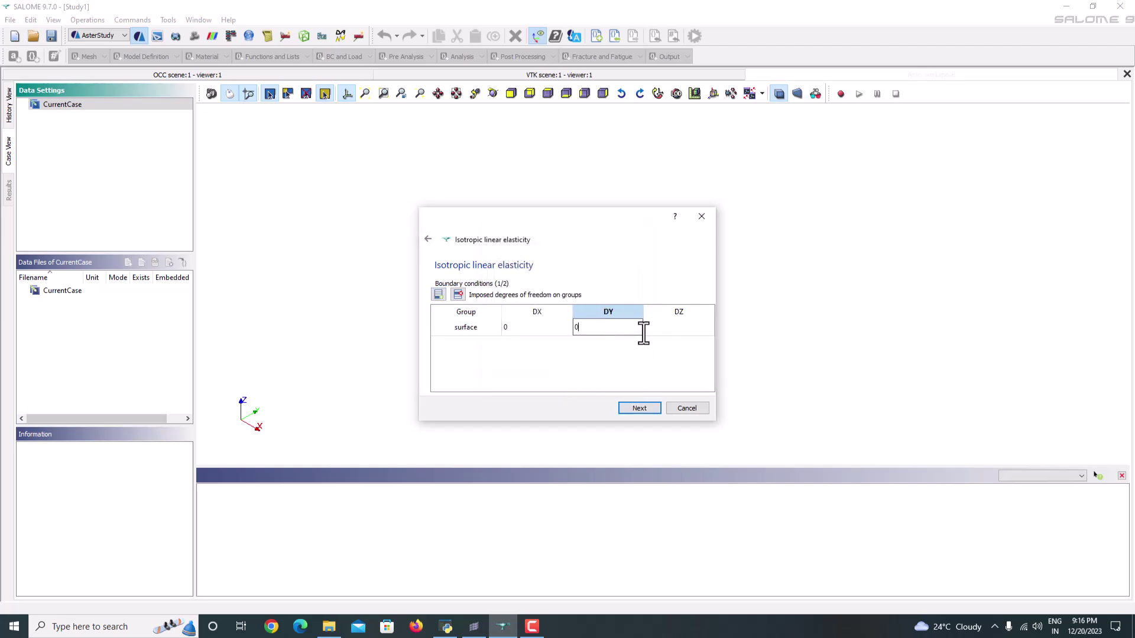
left_click(662, 331)
type("0")
key("Return")
left_click(640, 408)
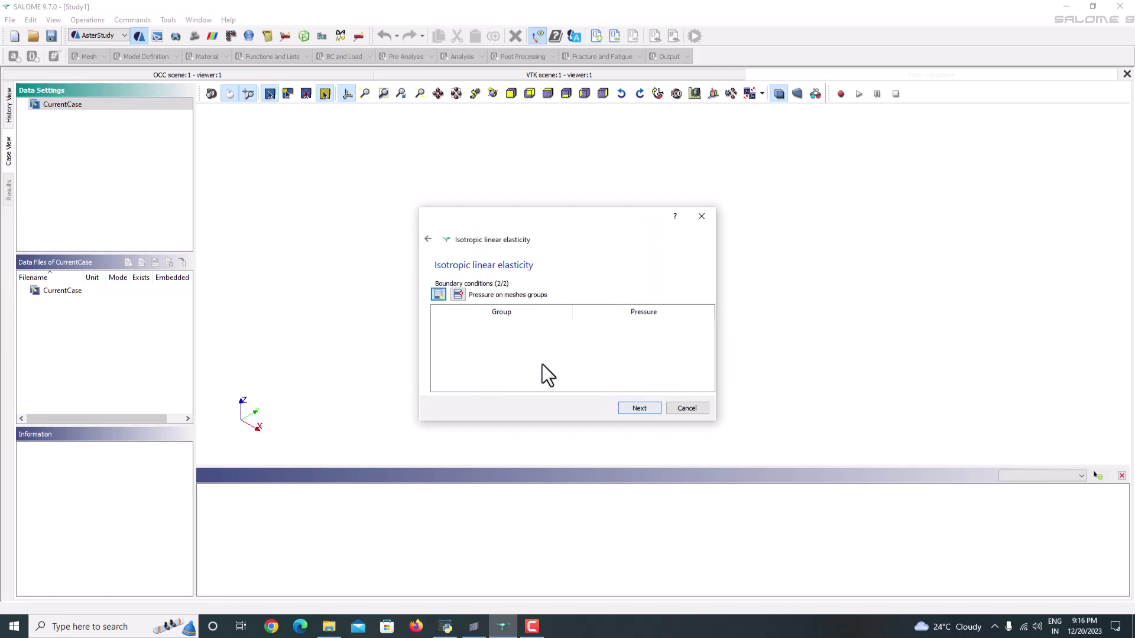
- Apply a pressure of 1e5 to the surface group in the assistant's second boundary condition
left_click(438, 294)
left_click(499, 331)
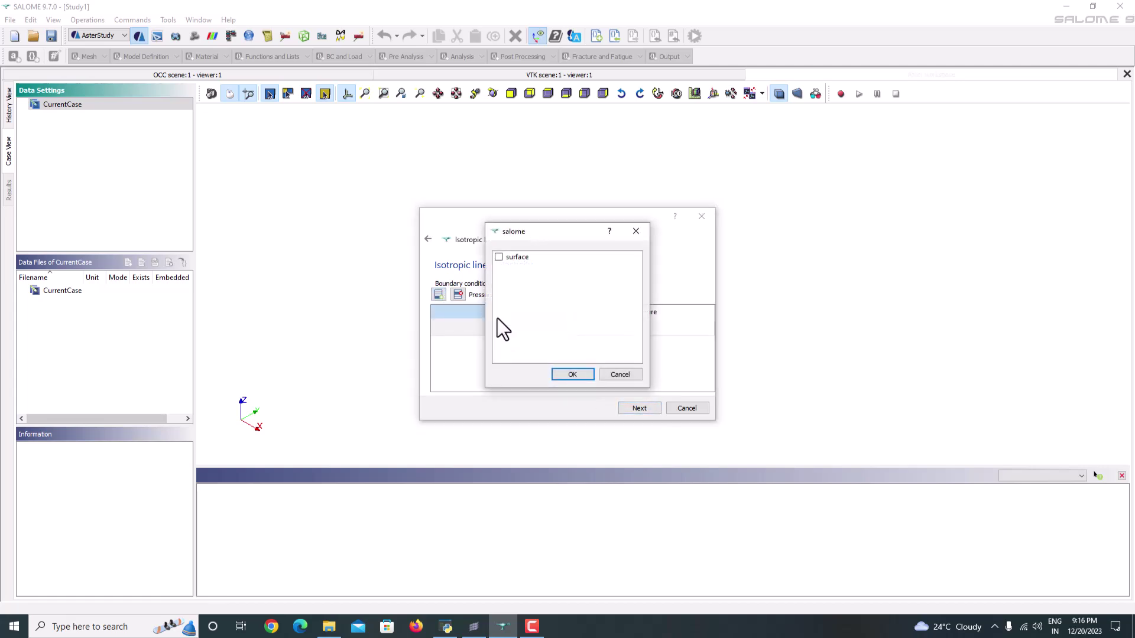
left_click(498, 257)
left_click(571, 375)
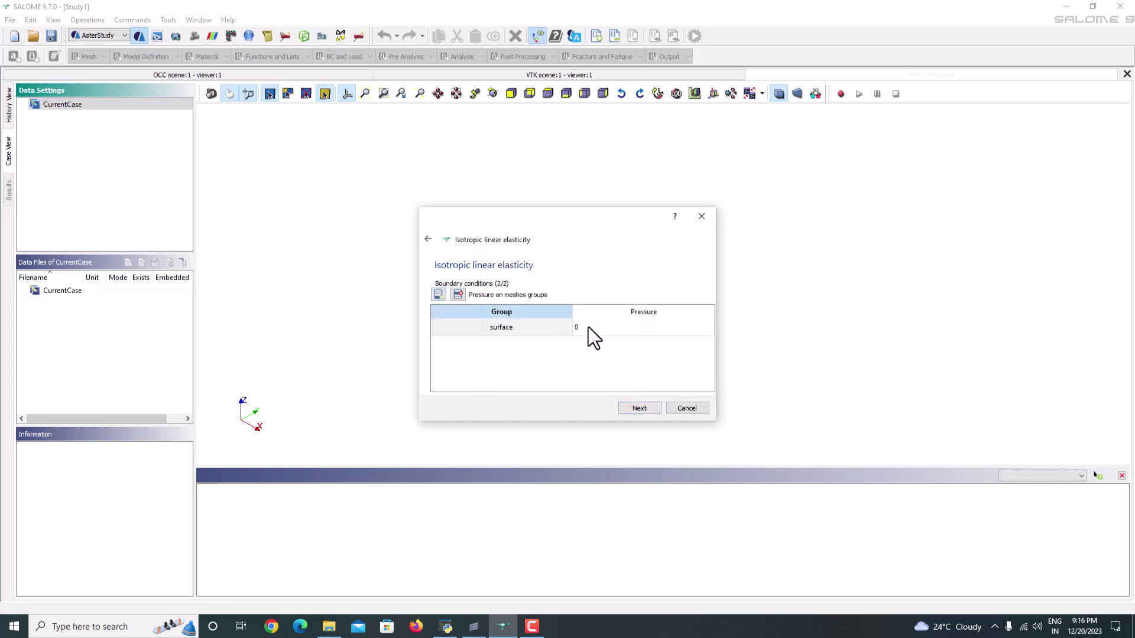
left_click(588, 328)
type("1e5")
key("Return")
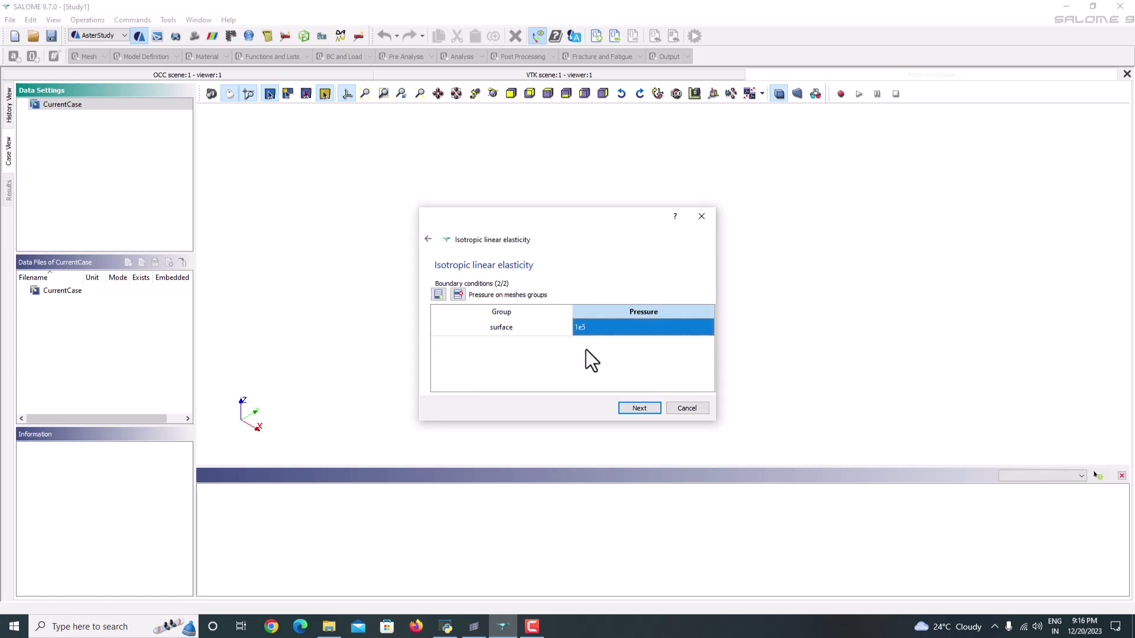
left_click(633, 405)
- Set the output result file to result.rmed in the Static_analysis folder and finish the assistant
left_click(678, 305)
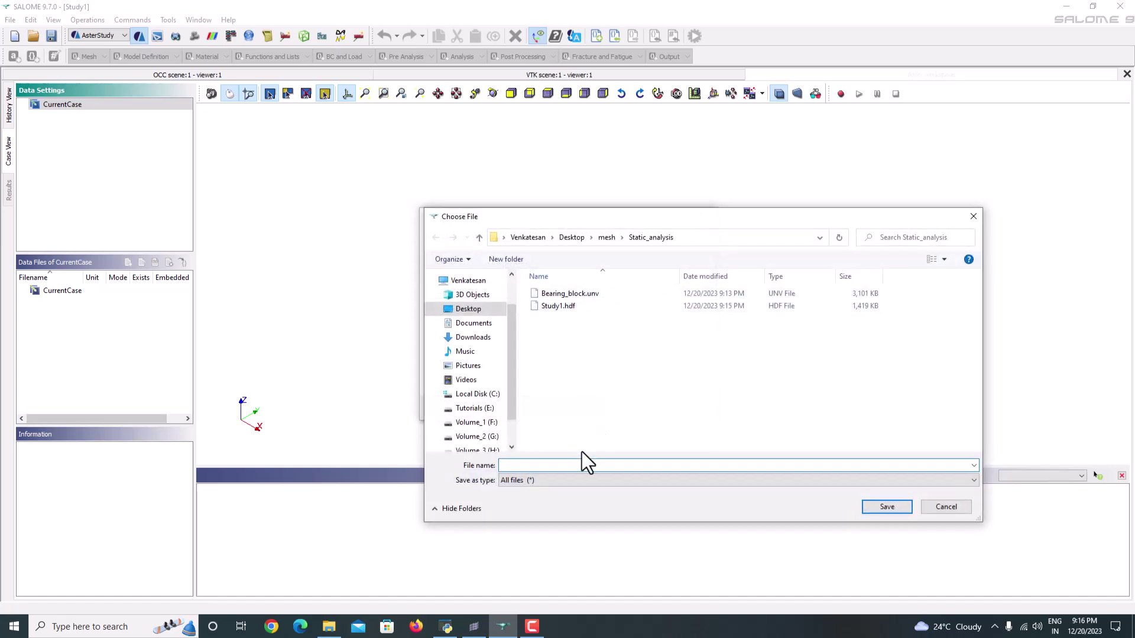
type("result.rmed")
key("Return")
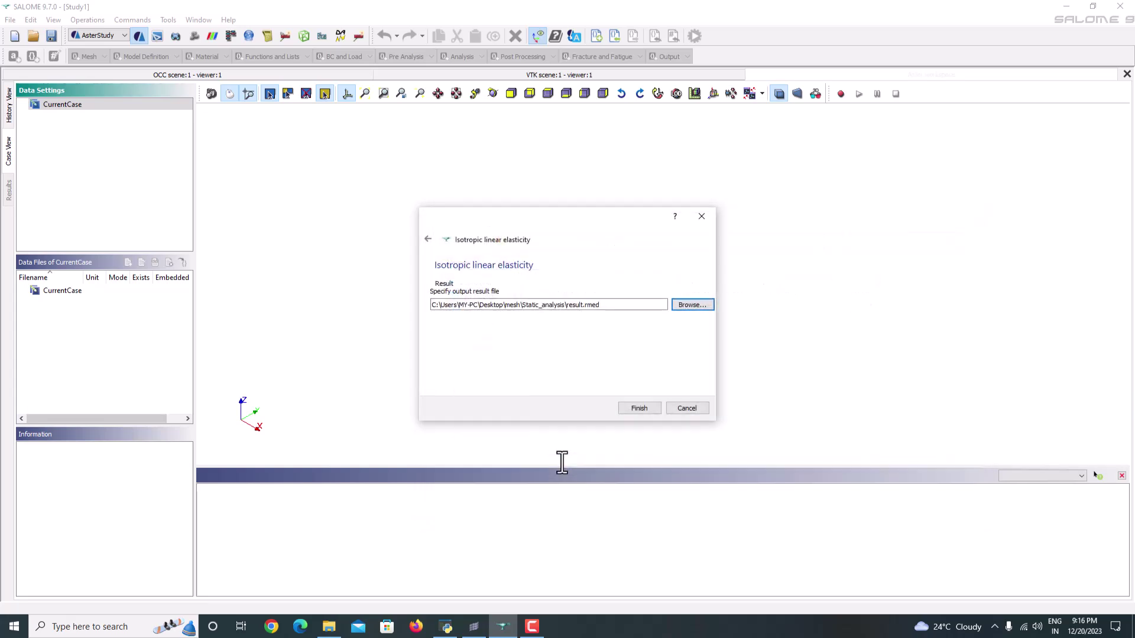
left_click(639, 408)
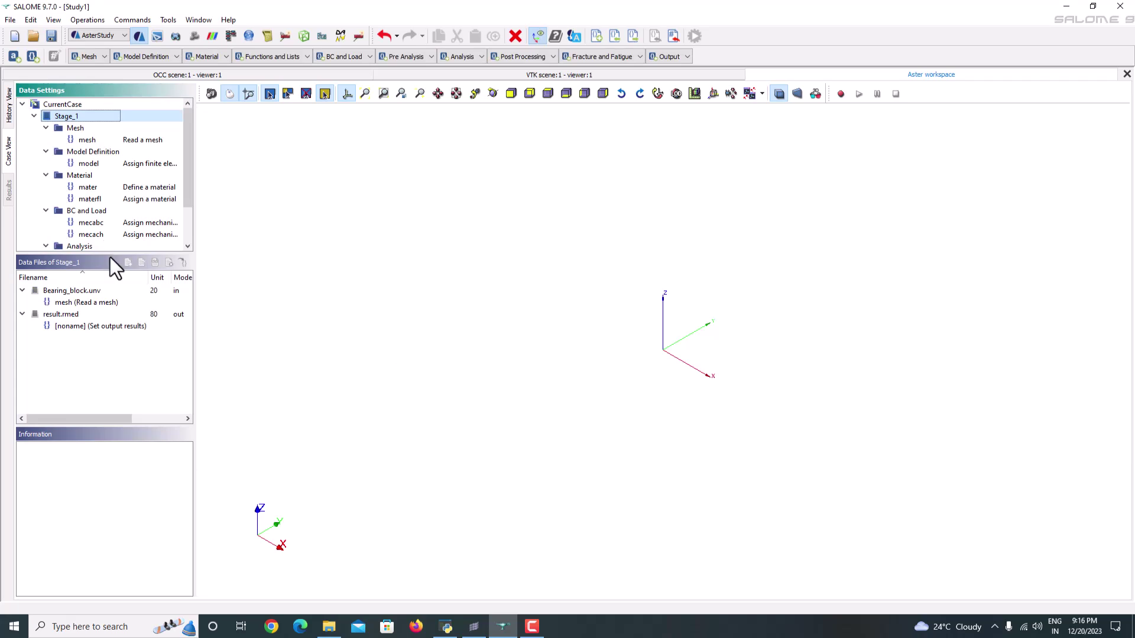
- Enlarge the stage's command tree and review the mesh, finite element model, material definition and material assignment commands
left_click_drag(111, 255, 126, 353)
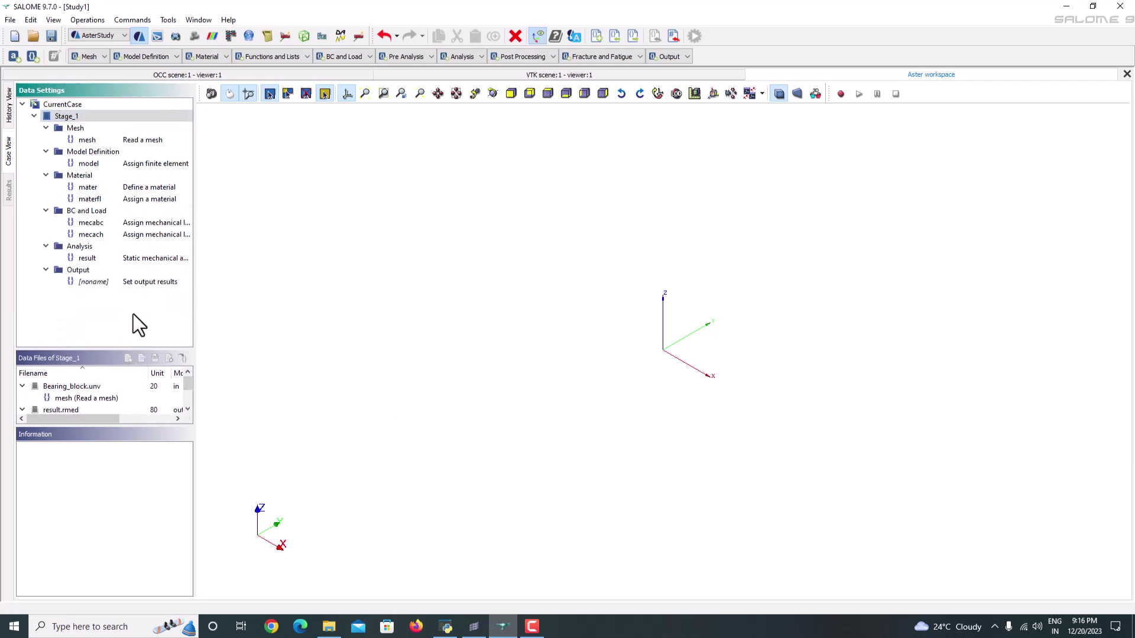
left_click(100, 143)
double_click(100, 143)
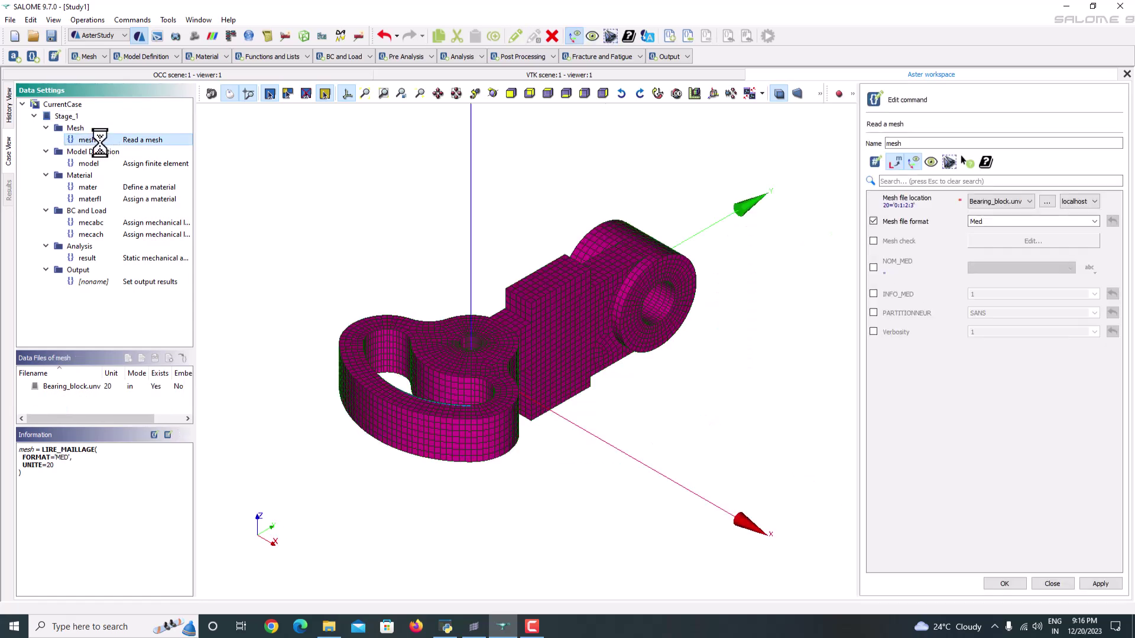
double_click(90, 164)
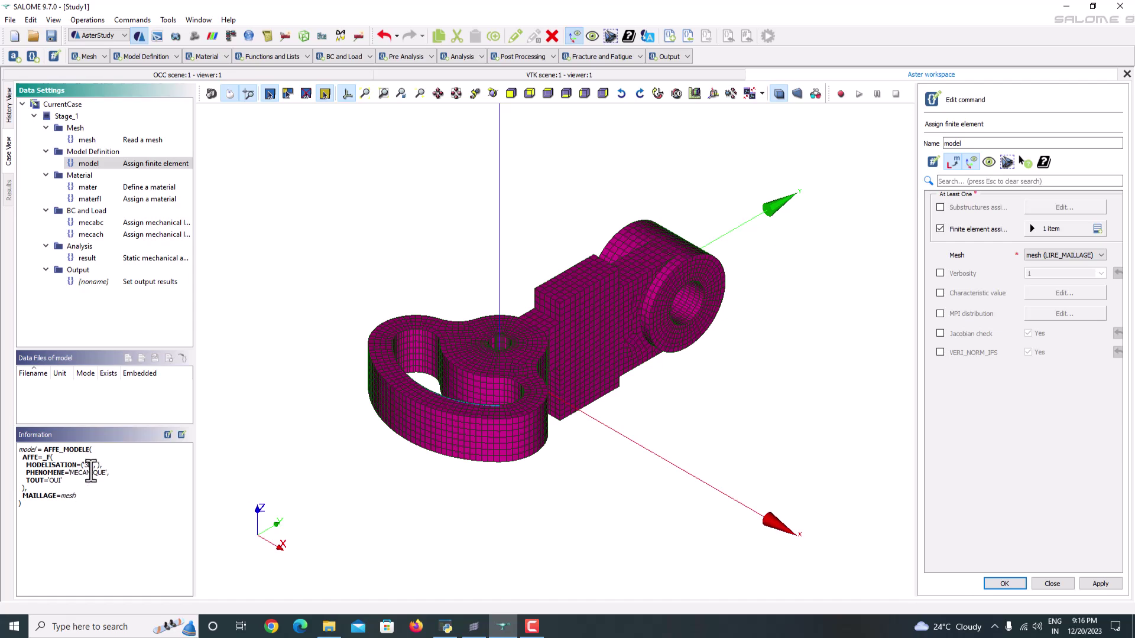
left_click(128, 188)
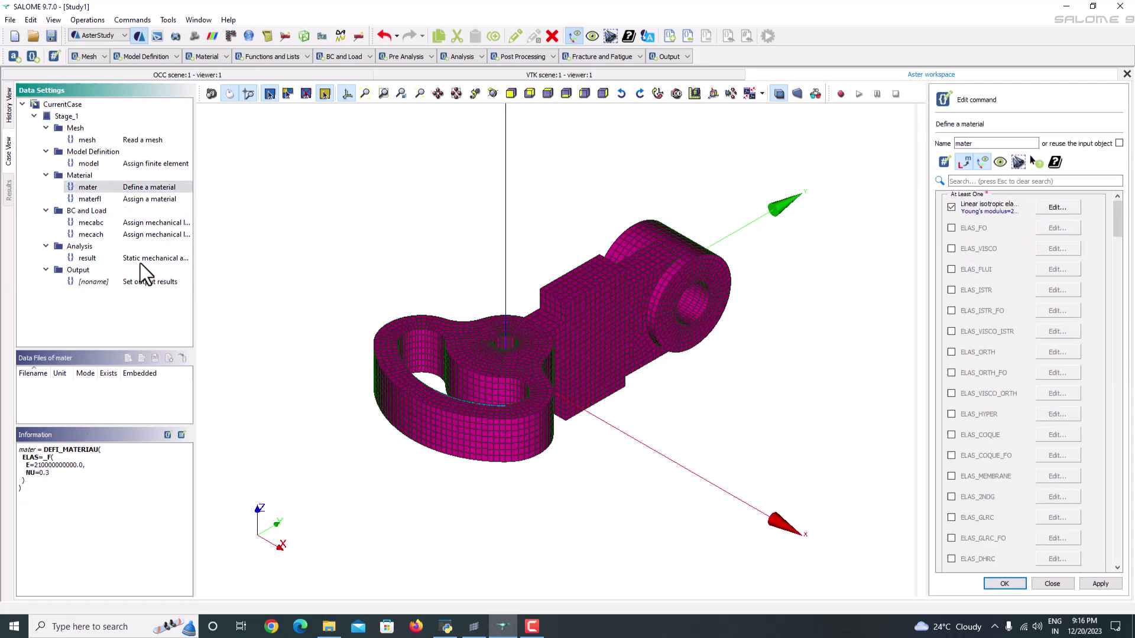
left_click(137, 199)
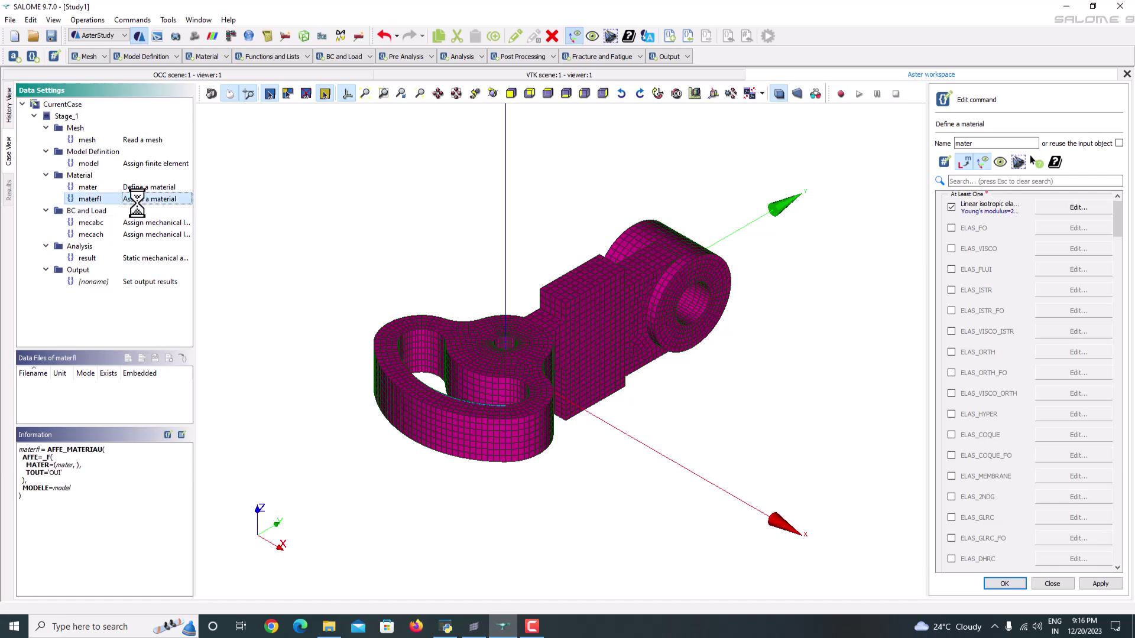
- Edit the mecabc load so its Enforce DOF constraint applies to the node group Node_set instead of the surface element group
left_click(96, 225)
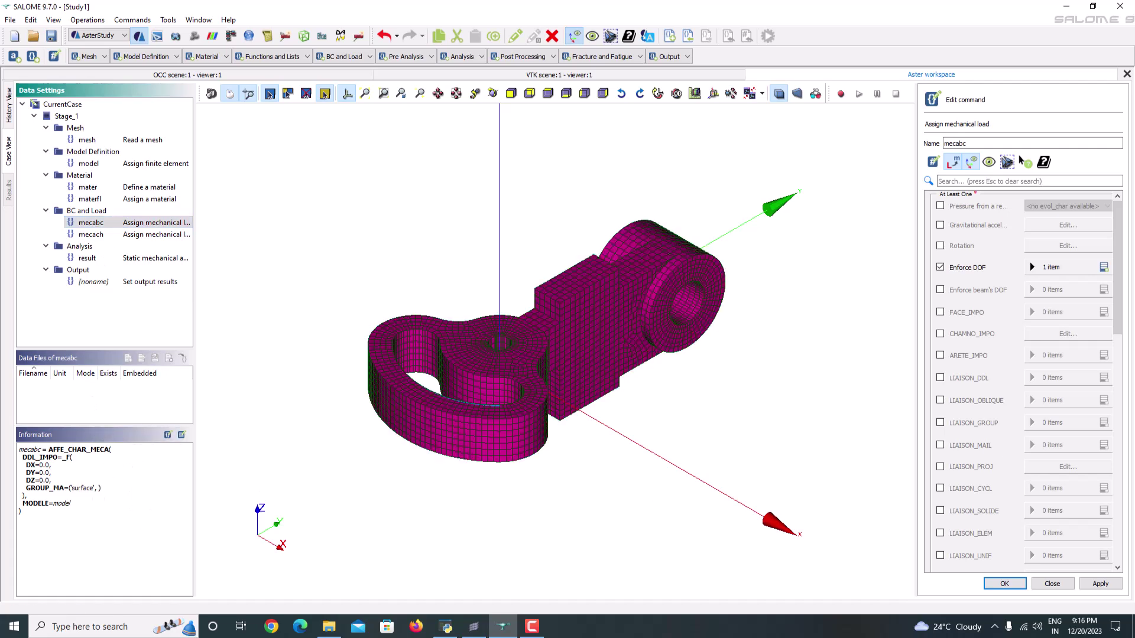
left_click(1038, 271)
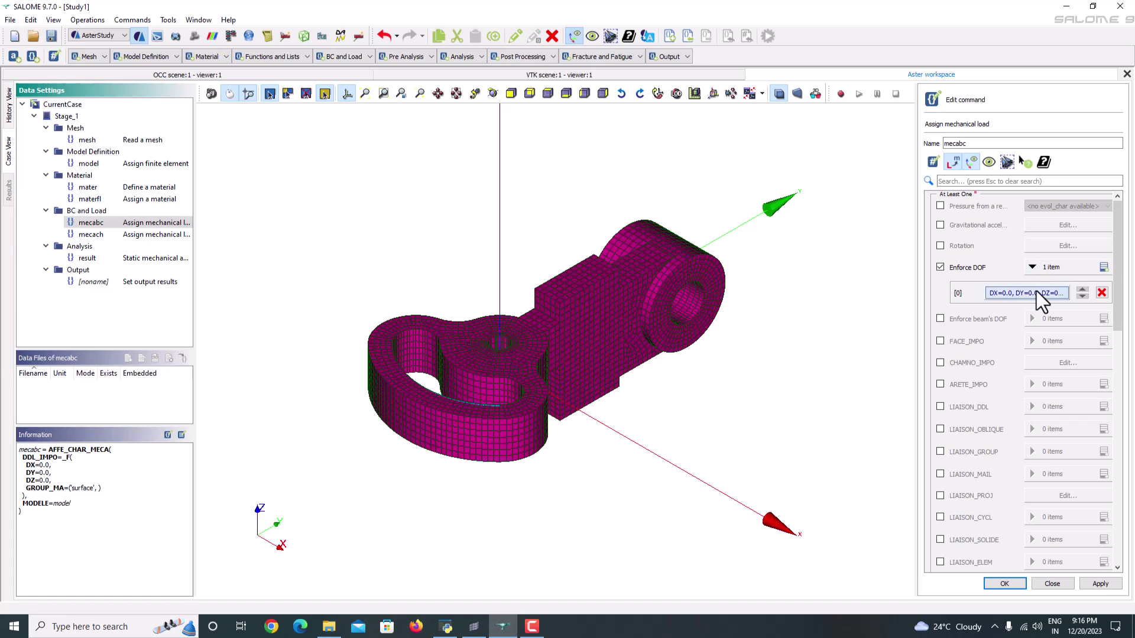
left_click(1036, 291)
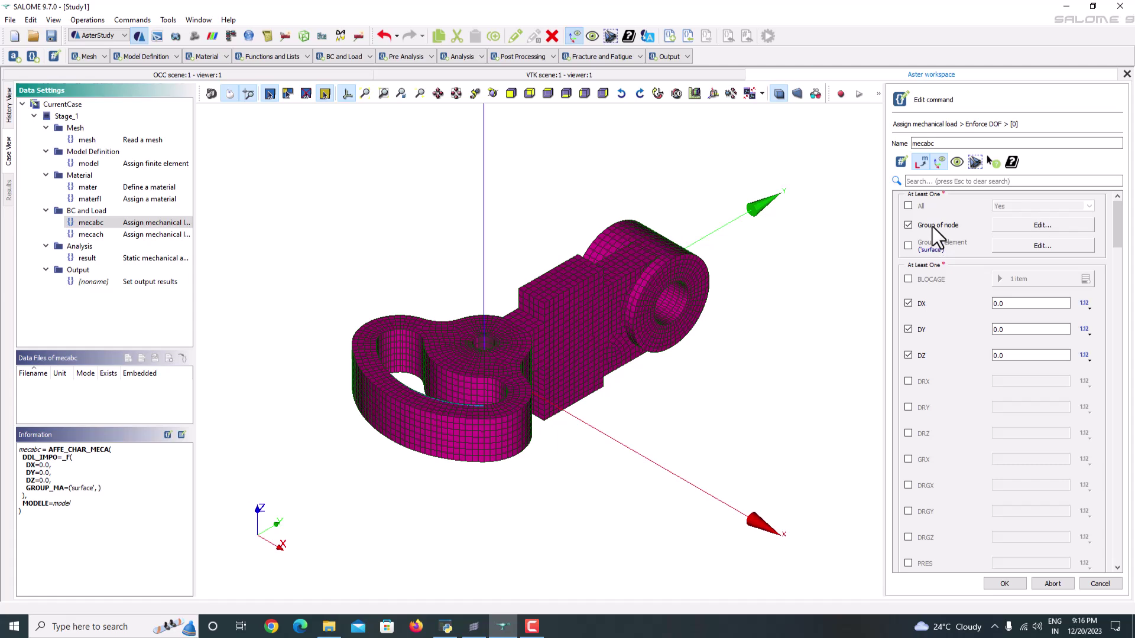
left_click(1042, 224)
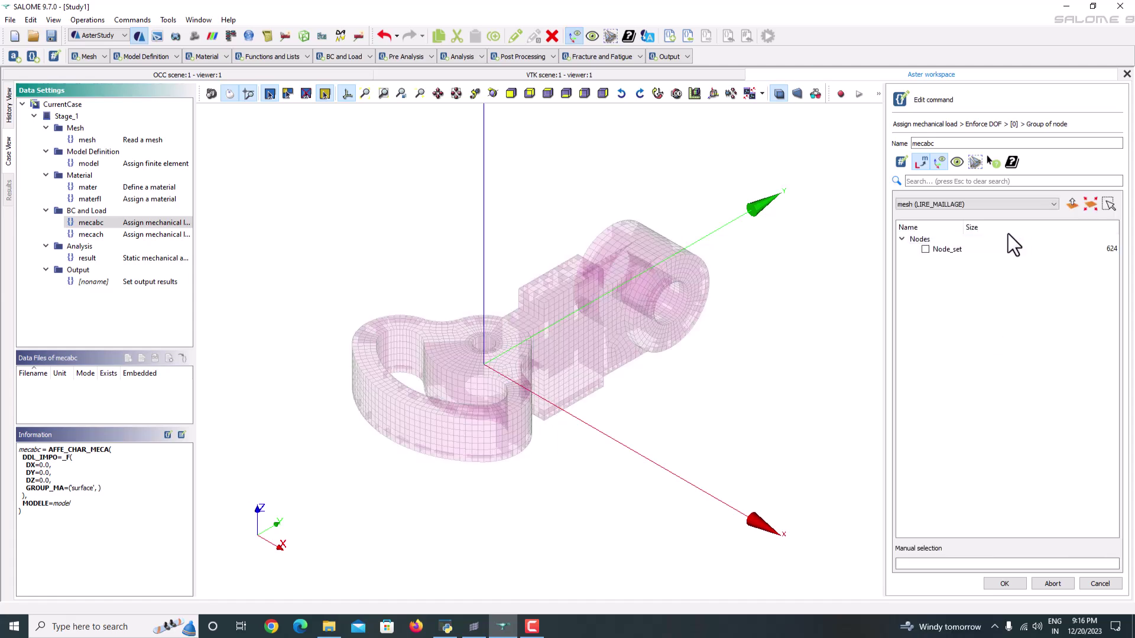
left_click(925, 248)
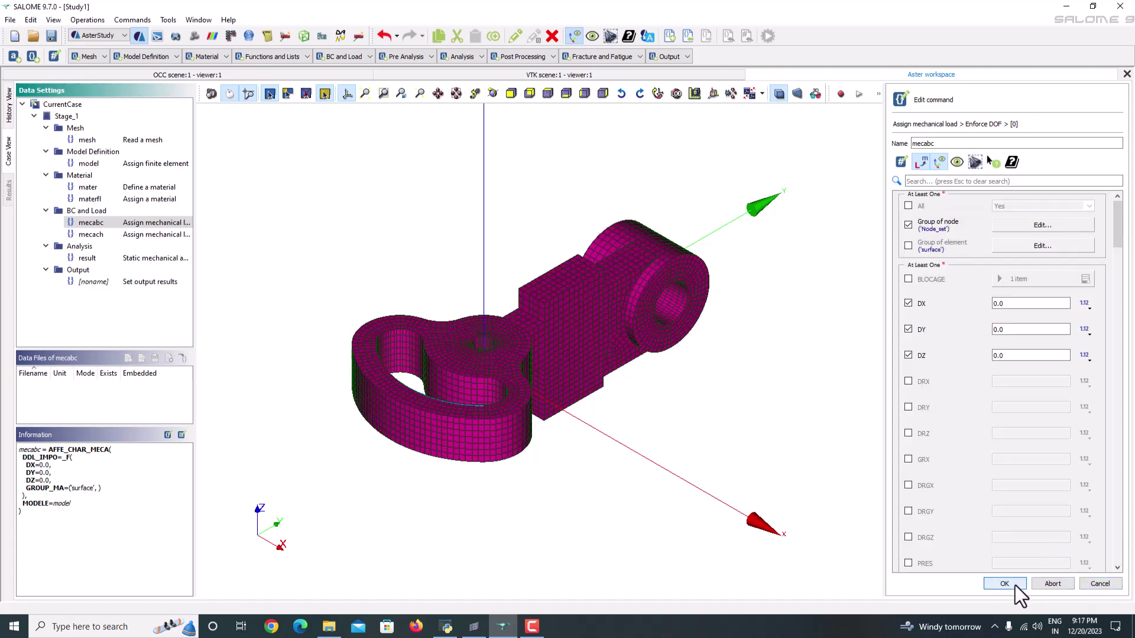
left_click(1004, 583)
left_click(1099, 585)
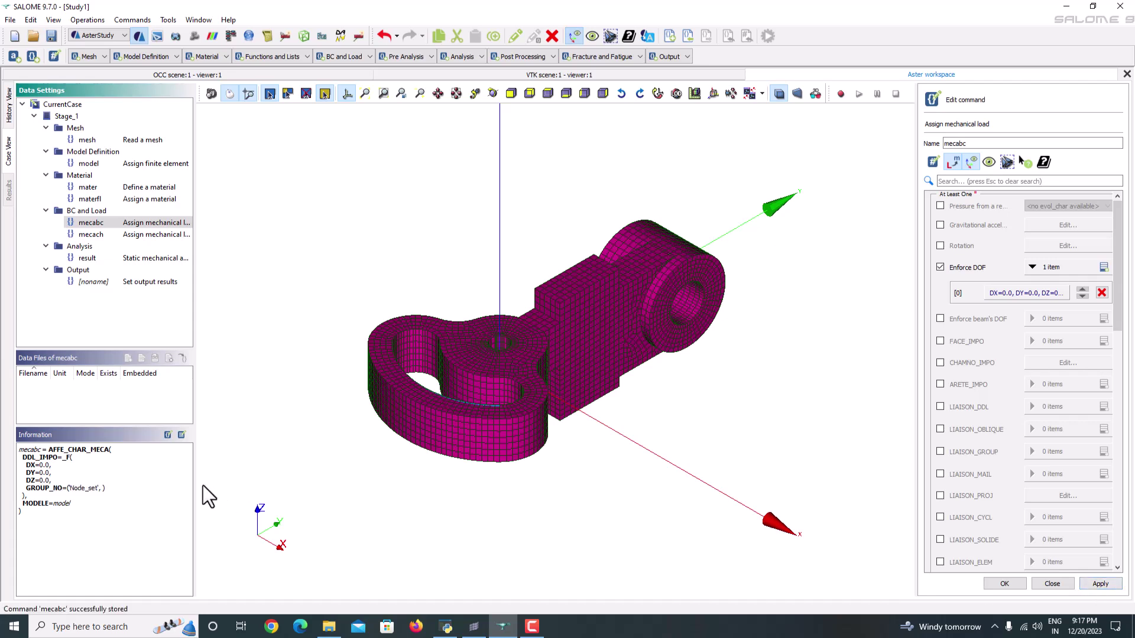
left_click_drag(75, 488, 75, 493)
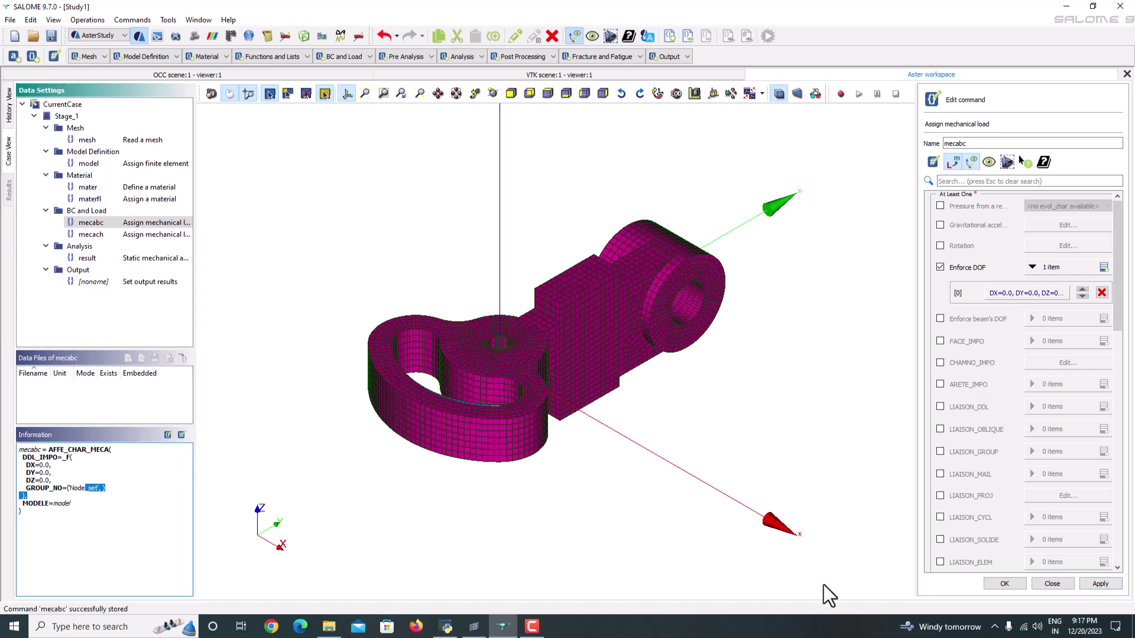
left_click(1015, 584)
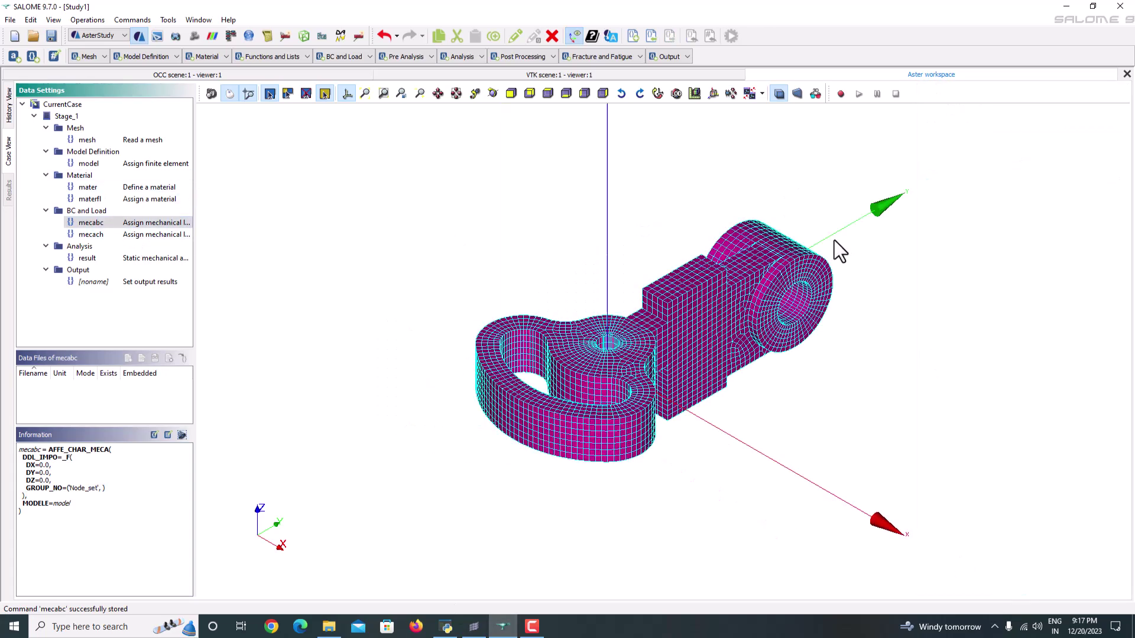
- Review the mecach pressure load's element group and pressure value plus the static mechanical analysis command, and save the study
left_click(117, 234)
double_click(117, 233)
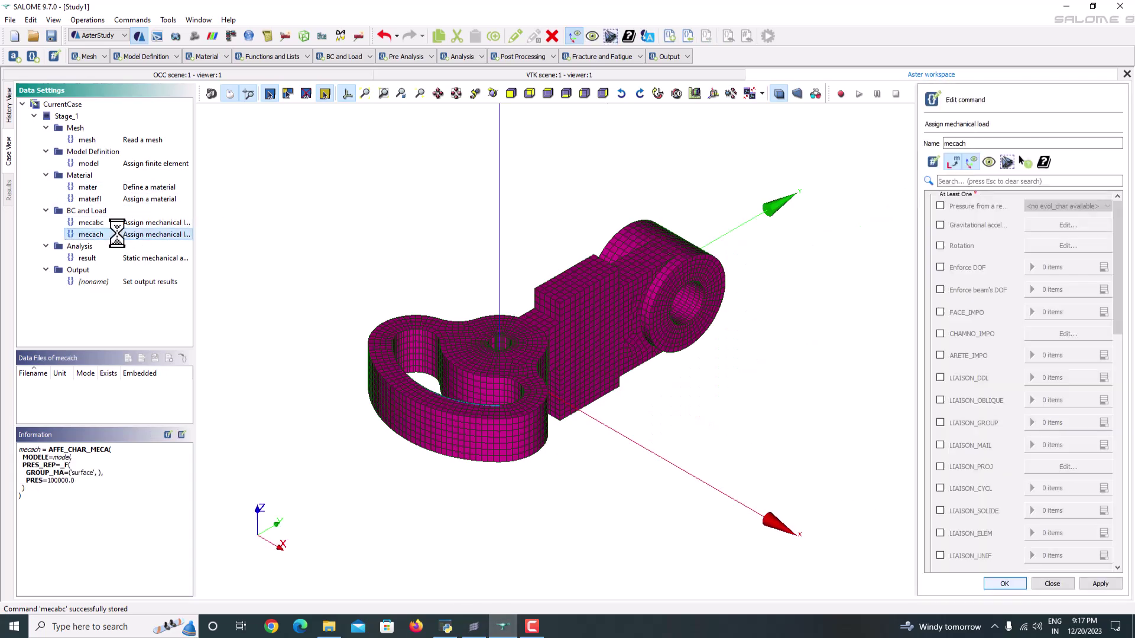
scroll(985, 374, "down", 3)
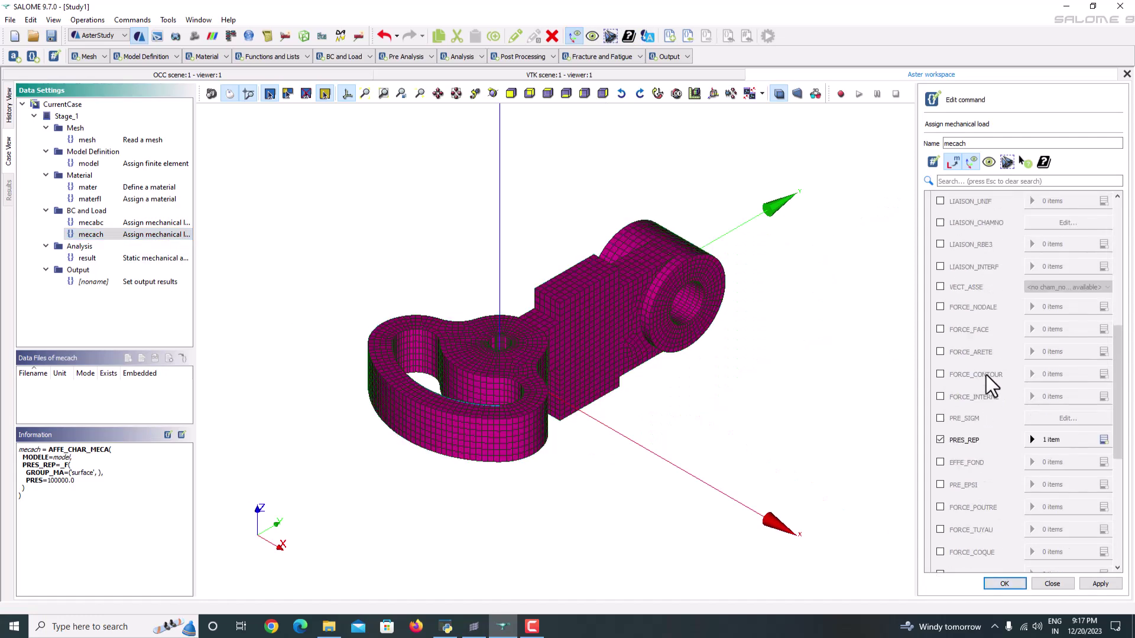
left_click(1067, 441)
left_click(1017, 464)
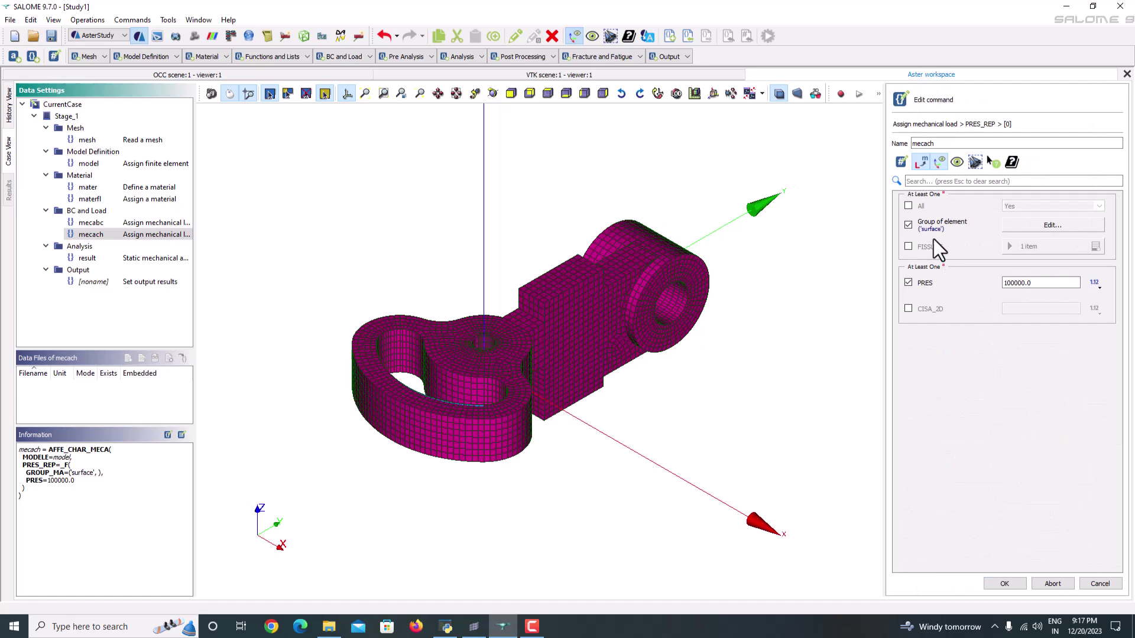
left_click(1043, 283)
left_click(1021, 584)
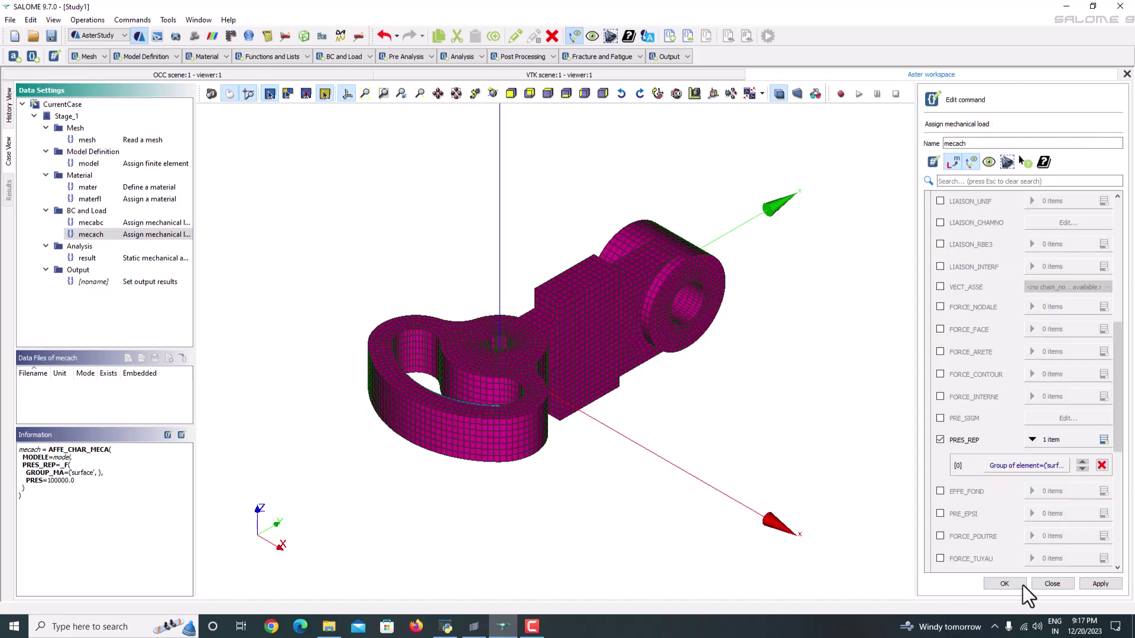
left_click(1004, 584)
double_click(154, 259)
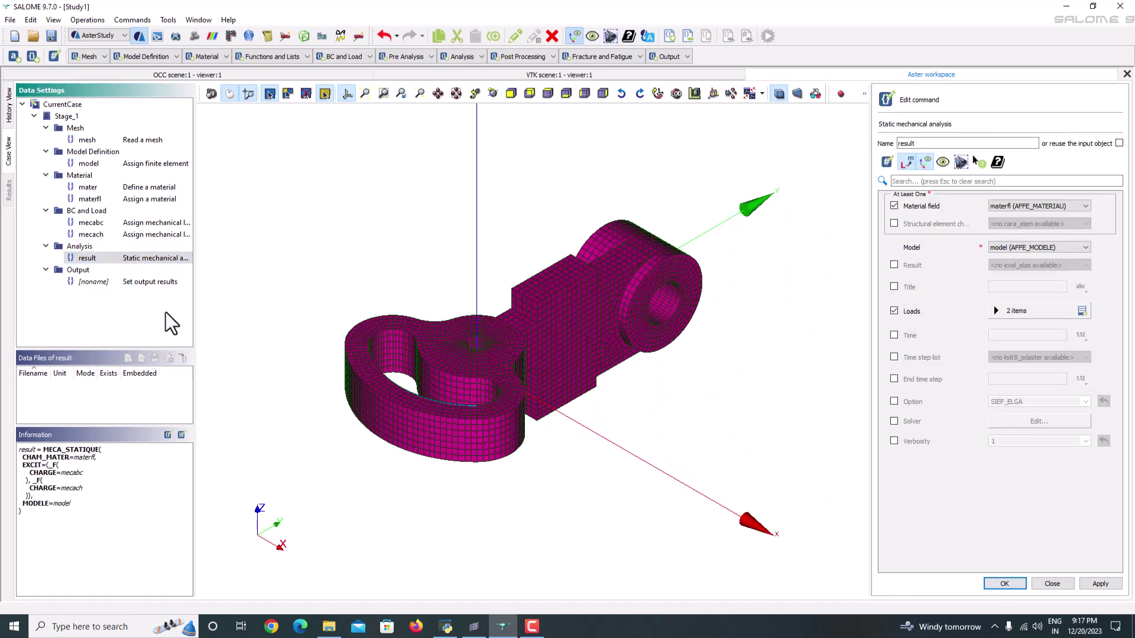
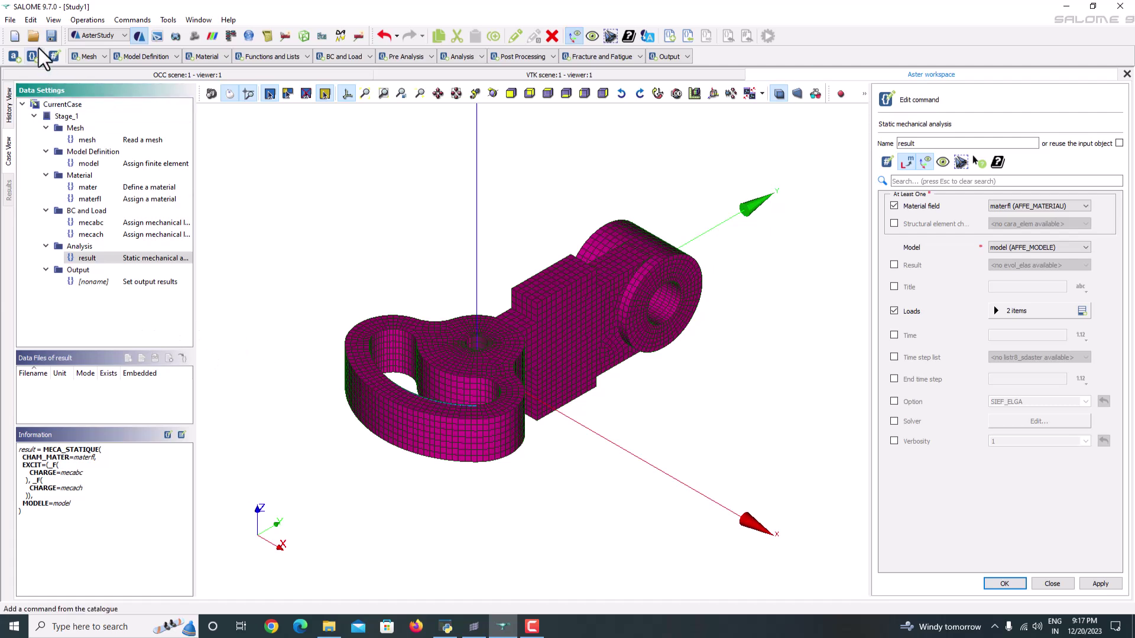
left_click(51, 36)
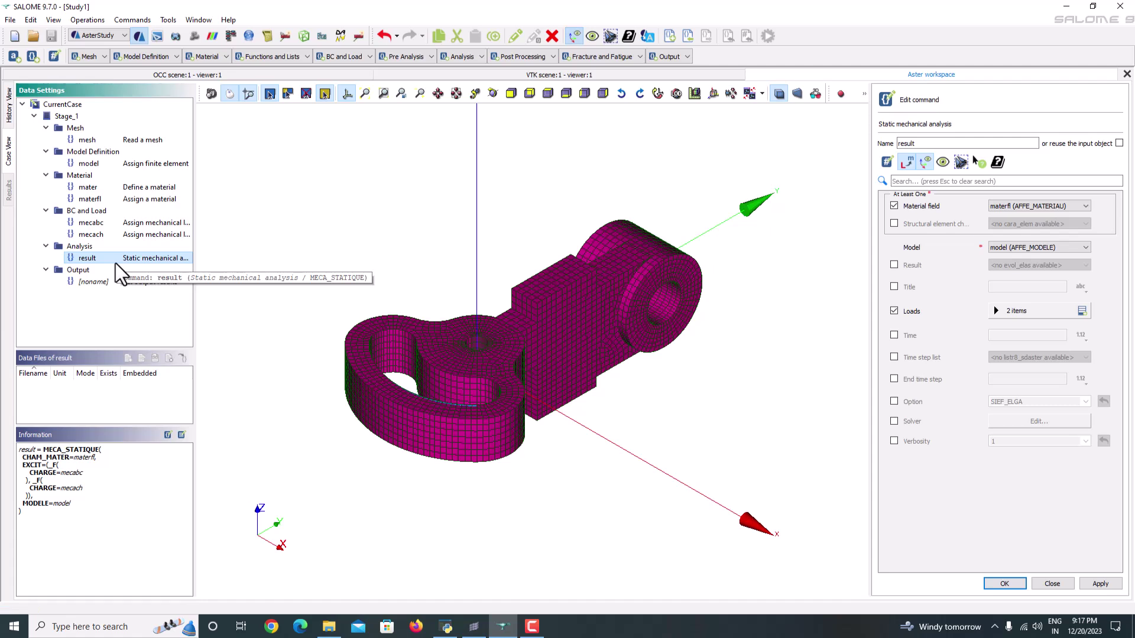
- Add a CALC_CHAMP post-processing command with CONTRAINTE fields SIGM_ELNO and SIGM_NOEU, and enable CRITERES
left_click(519, 57)
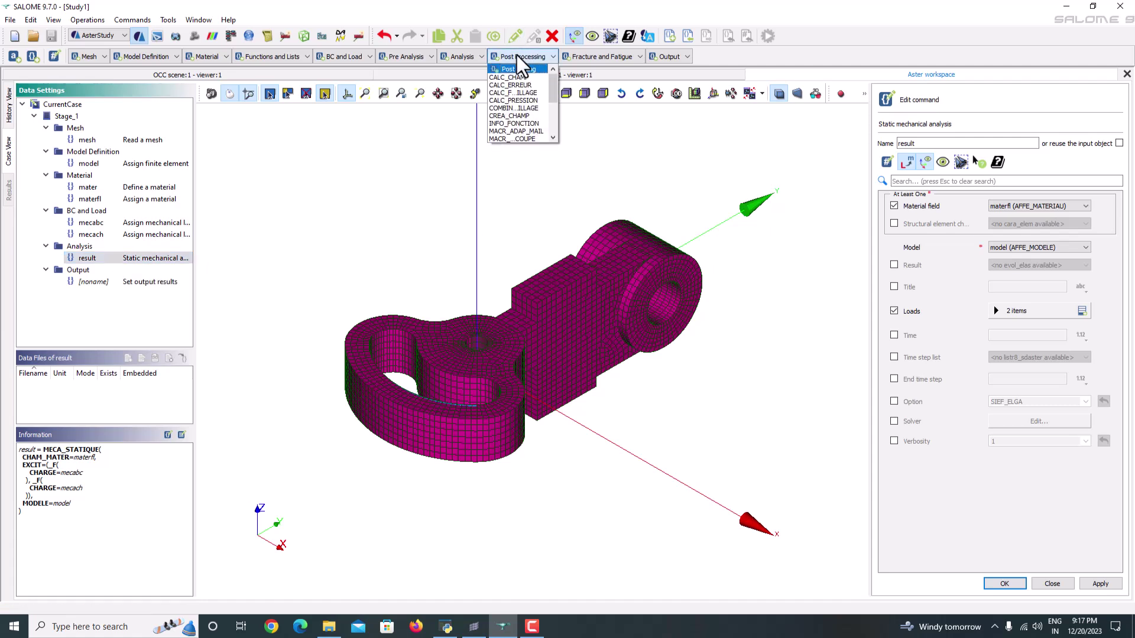
left_click(508, 78)
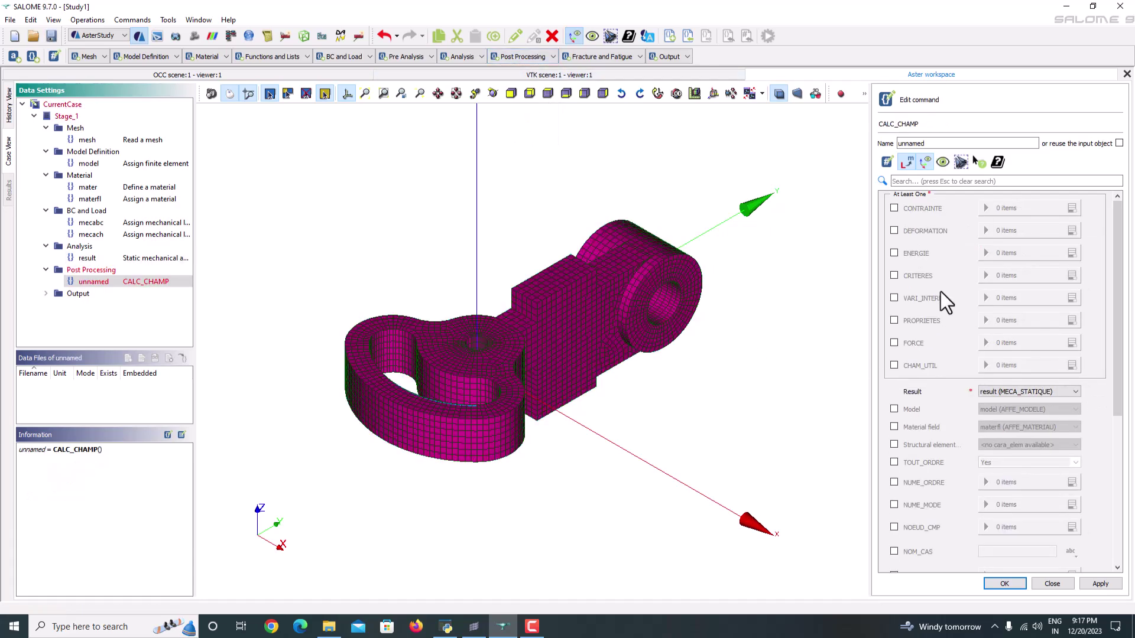
left_click(919, 275)
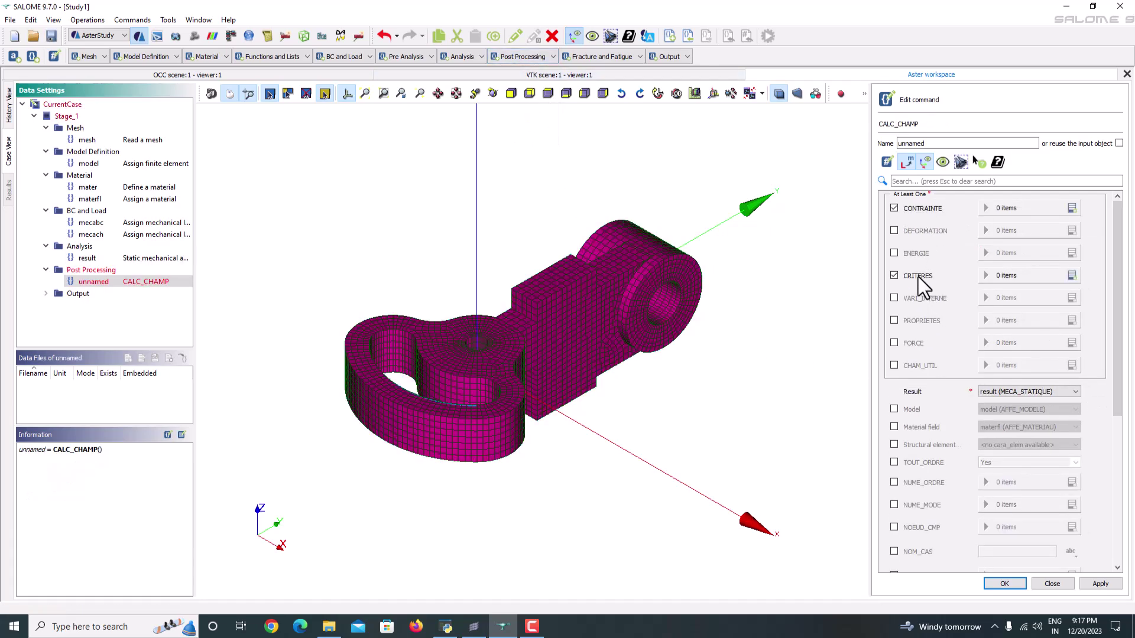
left_click(1070, 208)
left_click(1071, 208)
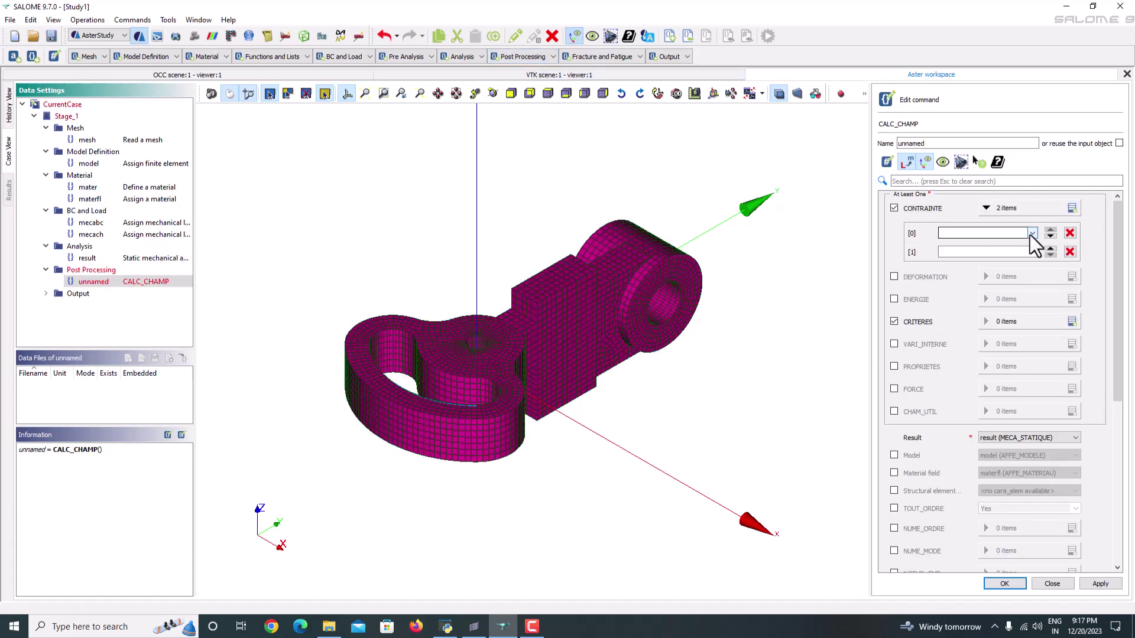
left_click(1031, 233)
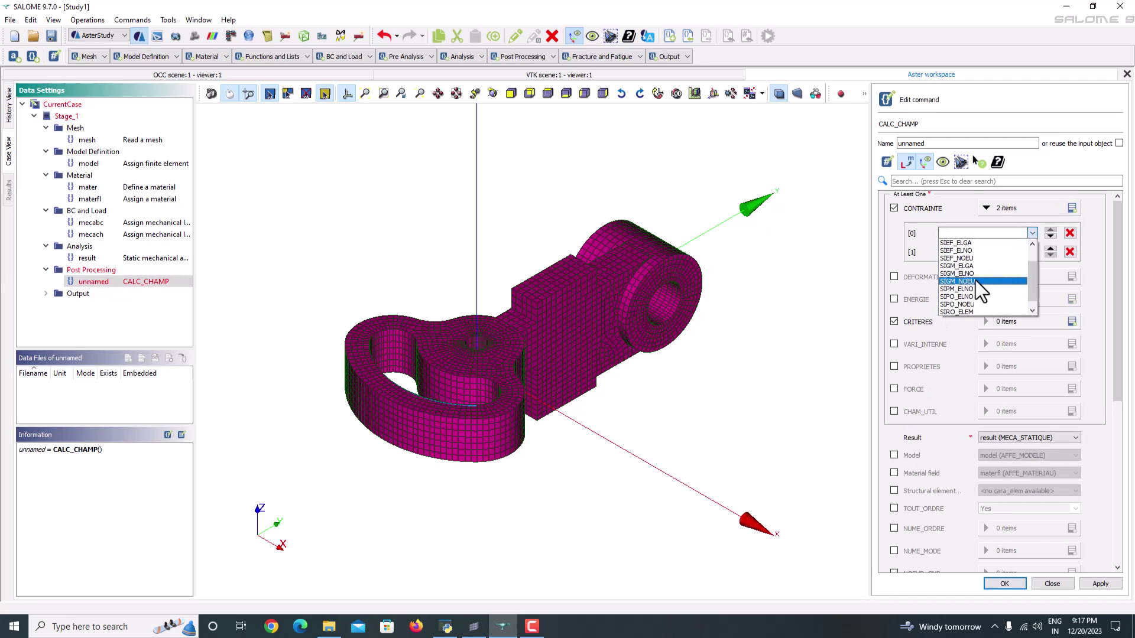
left_click(974, 274)
left_click(1031, 253)
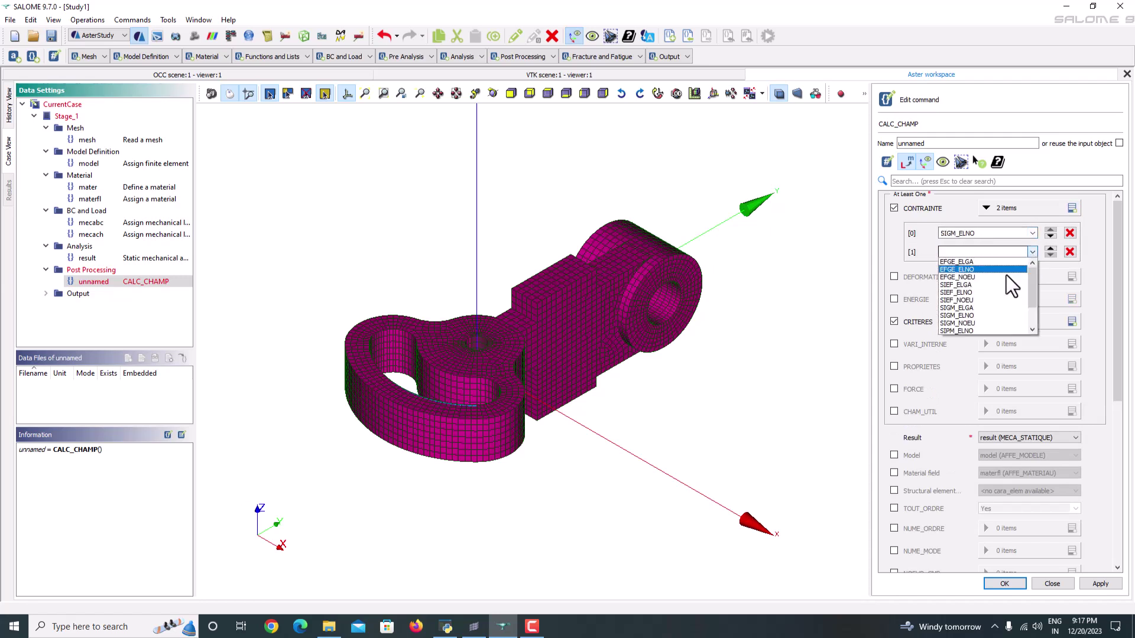
left_click(969, 323)
- Add SIEQ_ELNO and SIEQ_NOEU as the two CRITERES fields of the CALC_CHAMP command
left_click(1071, 321)
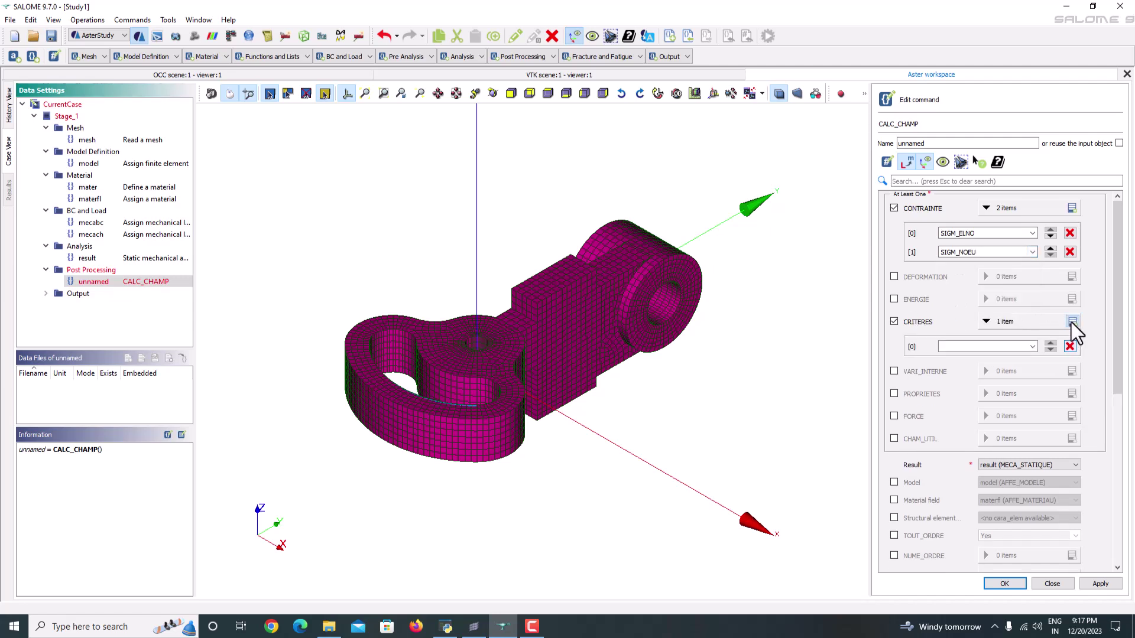
left_click(1071, 321)
left_click(1031, 347)
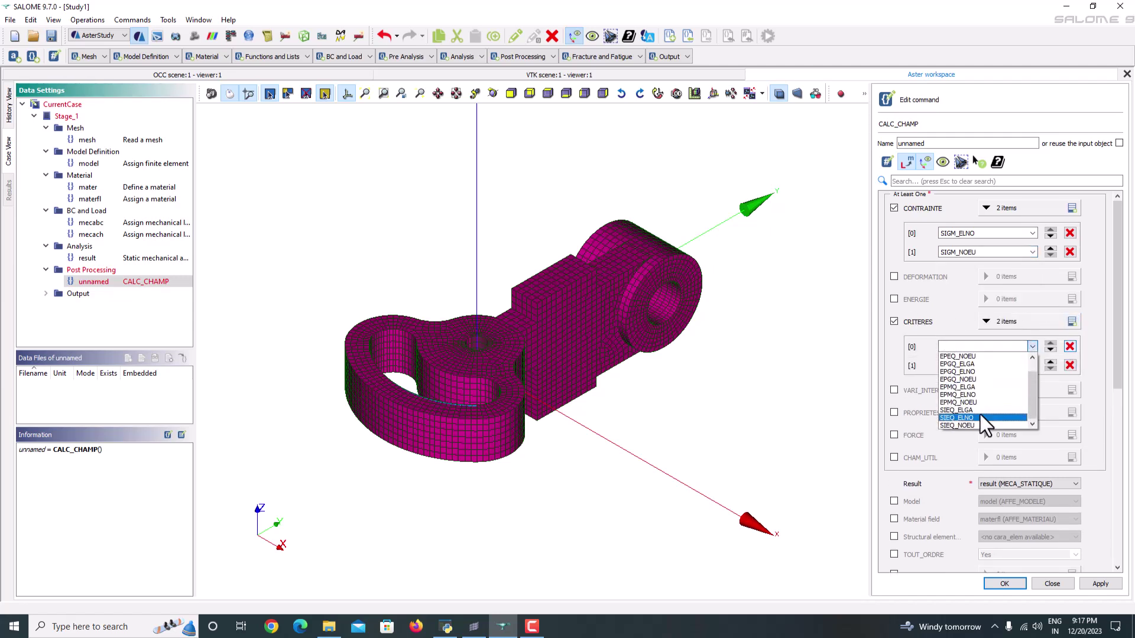
left_click(977, 417)
left_click(1031, 365)
scroll(978, 433, "down", 1)
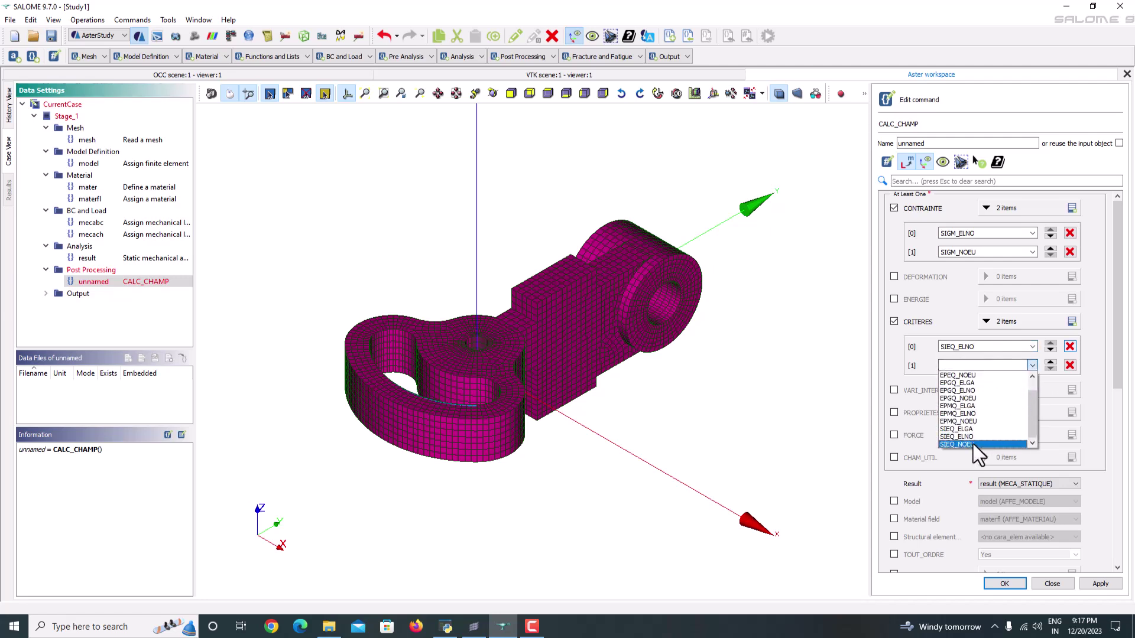
left_click(973, 444)
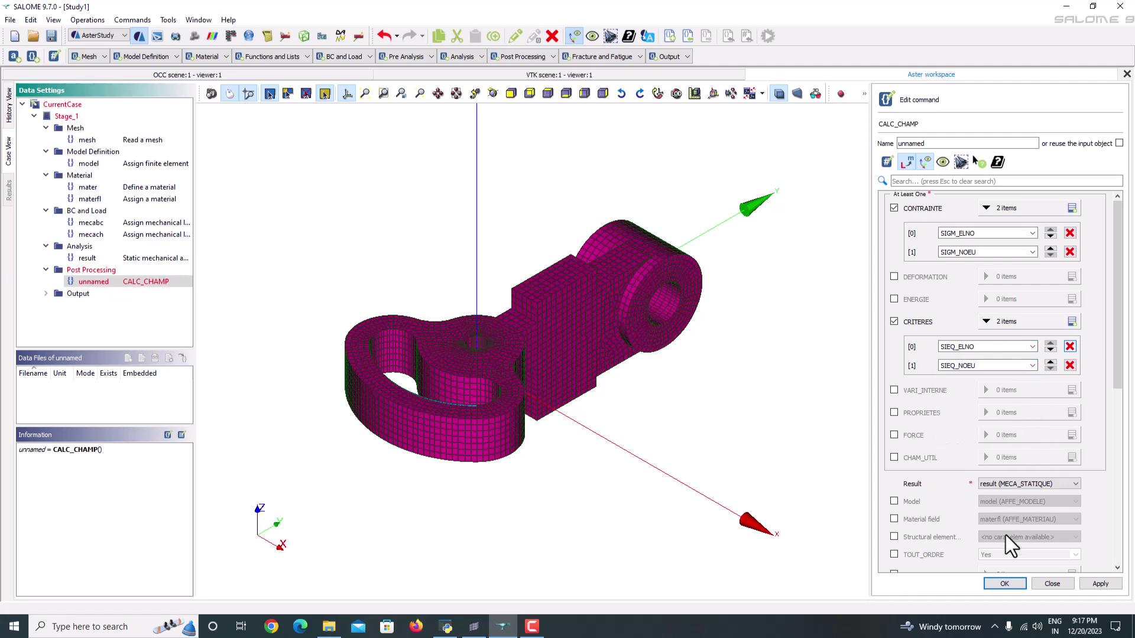
- Include the model and material field materfl in CALC_CHAMP, make it reuse the input object, and store the command
left_click(913, 502)
left_click(916, 519)
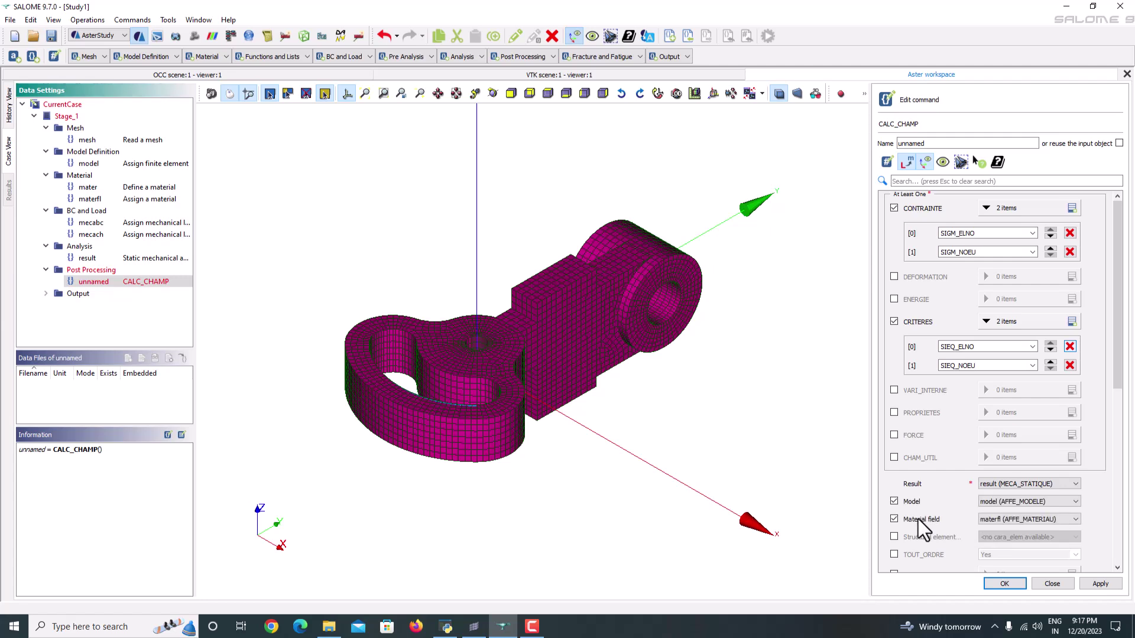
left_click_drag(1117, 367, 1117, 456)
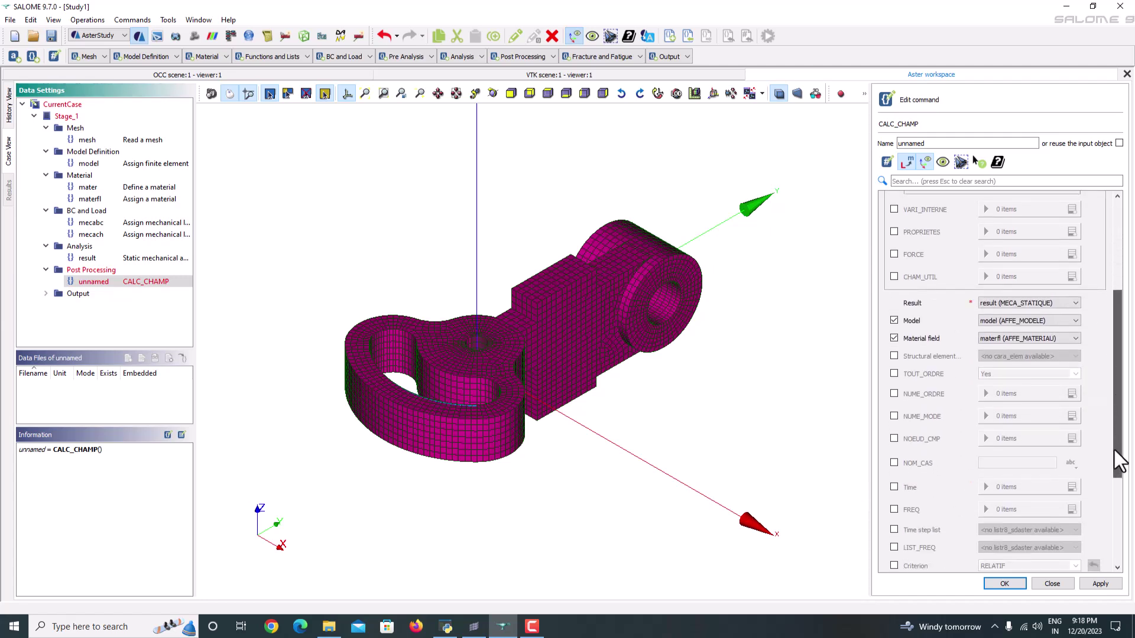
left_click(1005, 583)
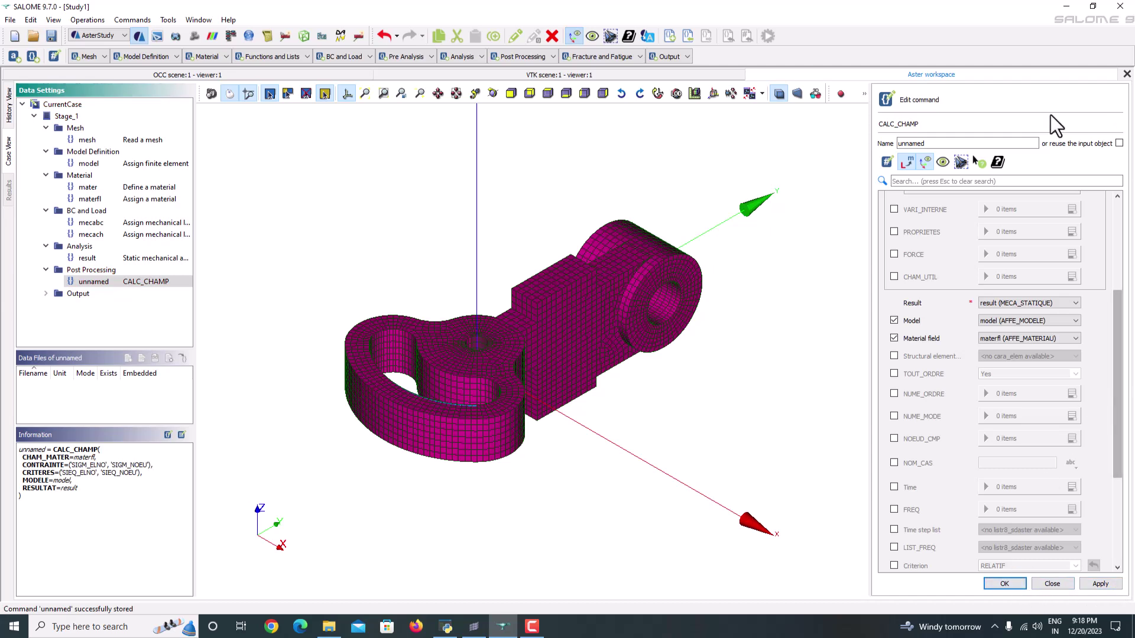
left_click(1118, 143)
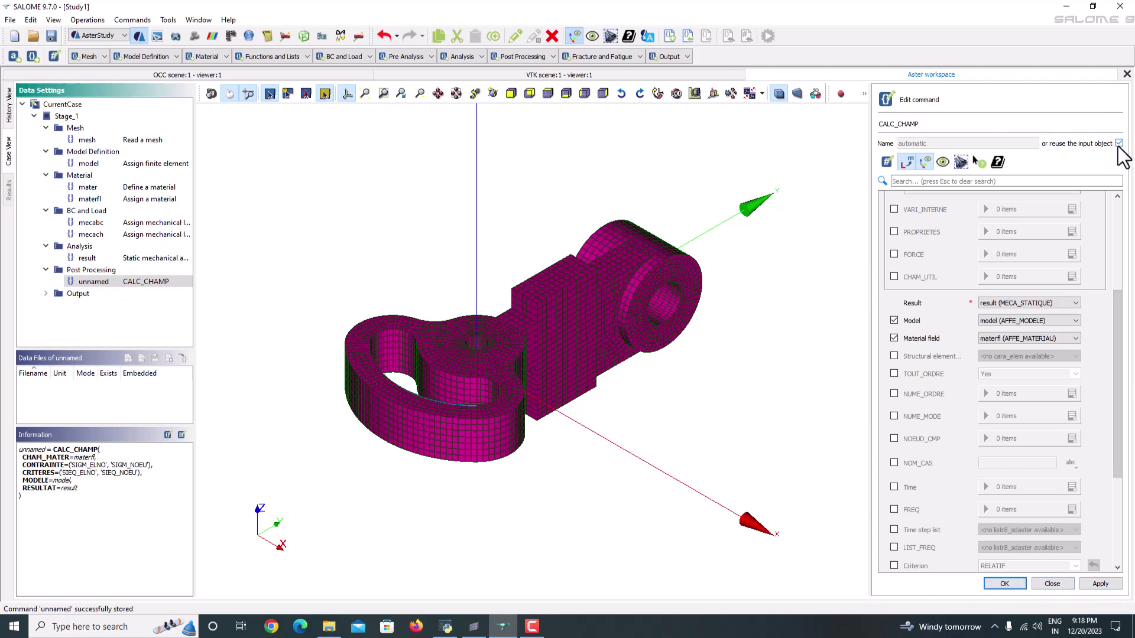
left_click(1084, 580)
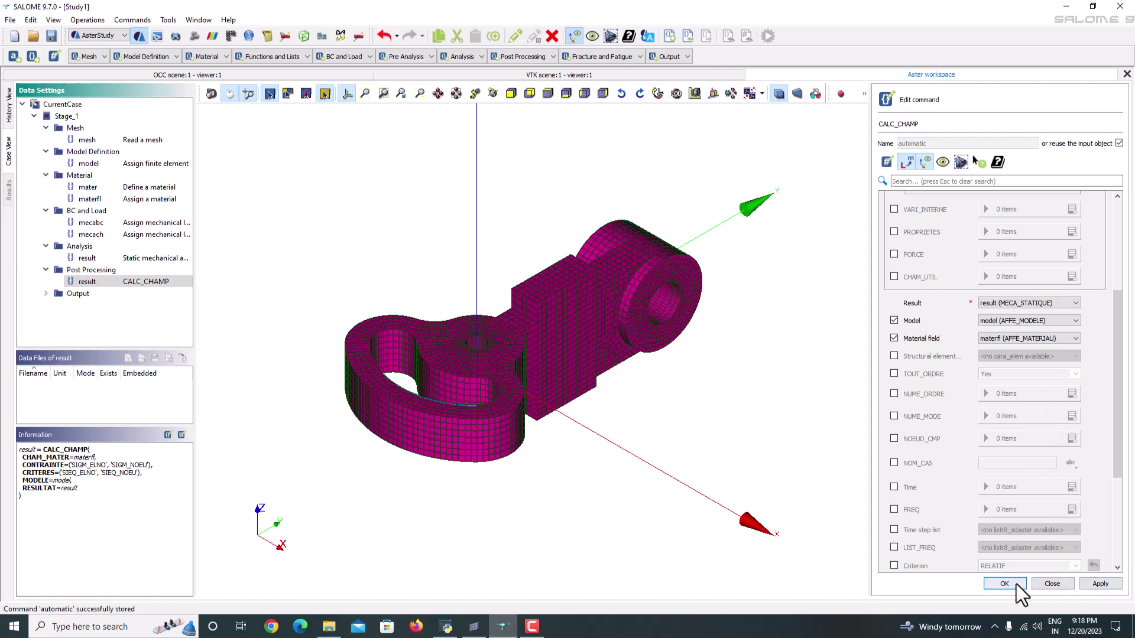
left_click(1014, 584)
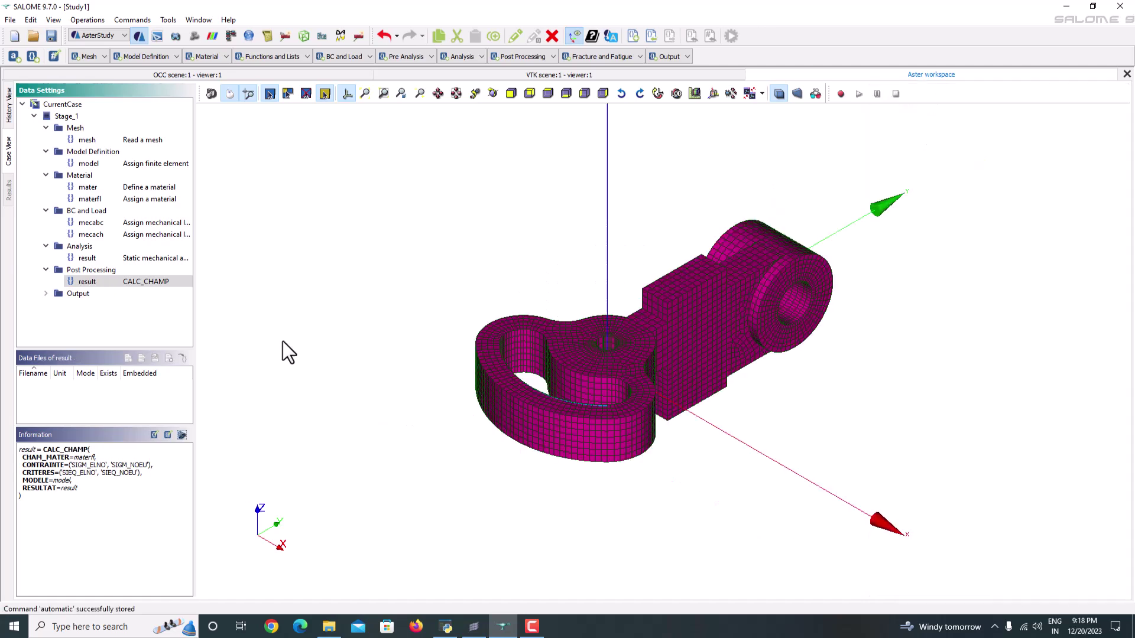
- Edit the output results command to export the CALC_CHAMP result with TOUT_CHAM set to Yes
left_click(46, 293)
double_click(94, 305)
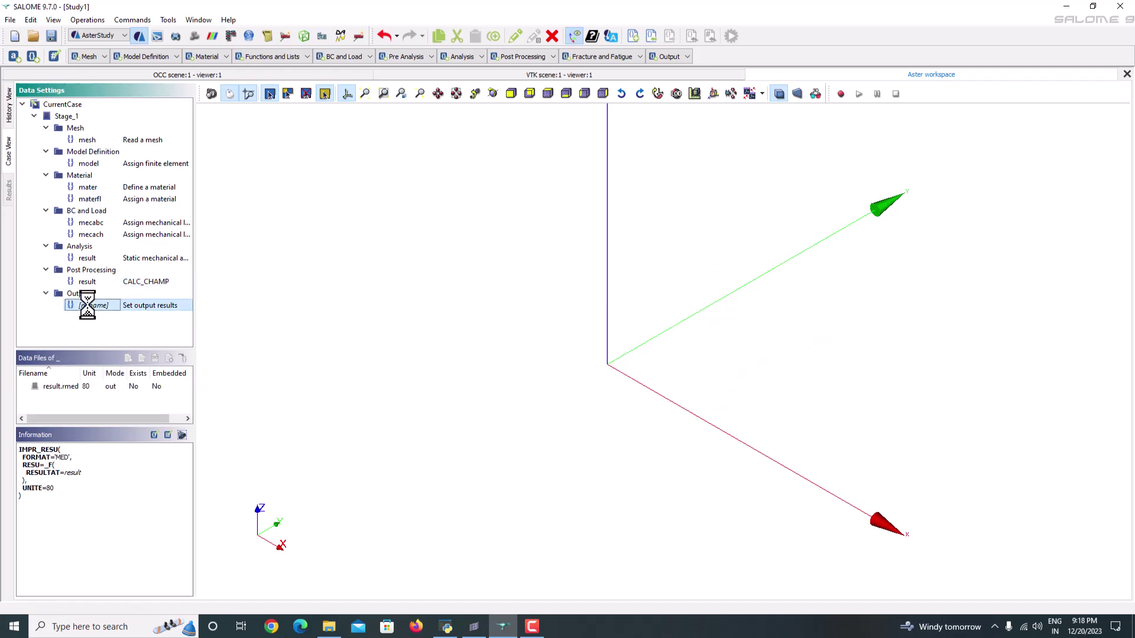
left_click(1025, 223)
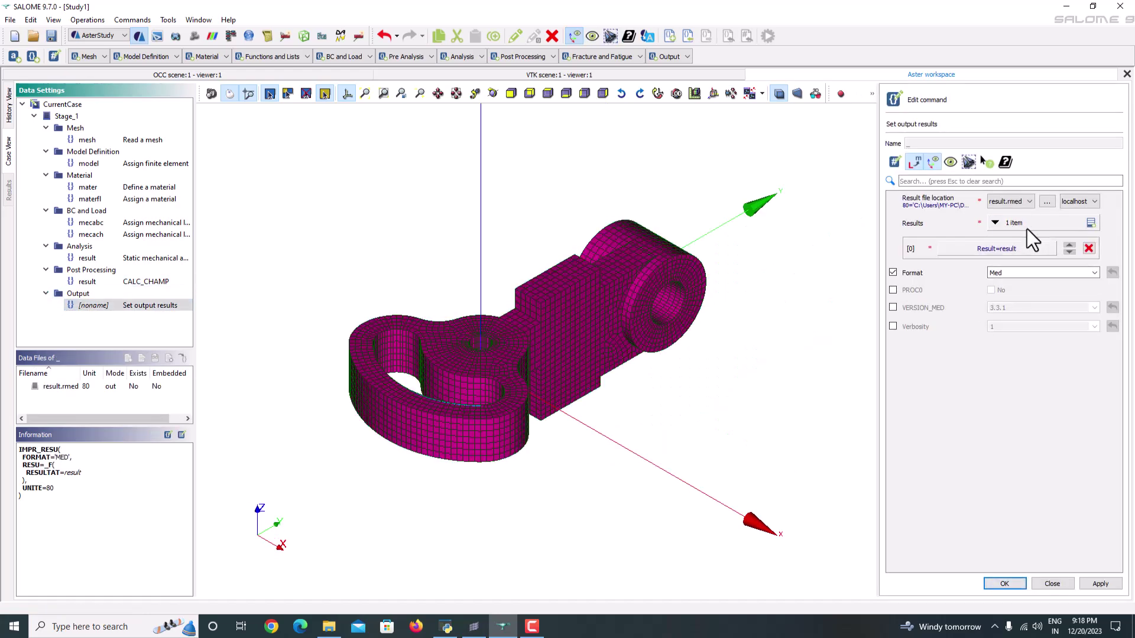
left_click(1006, 252)
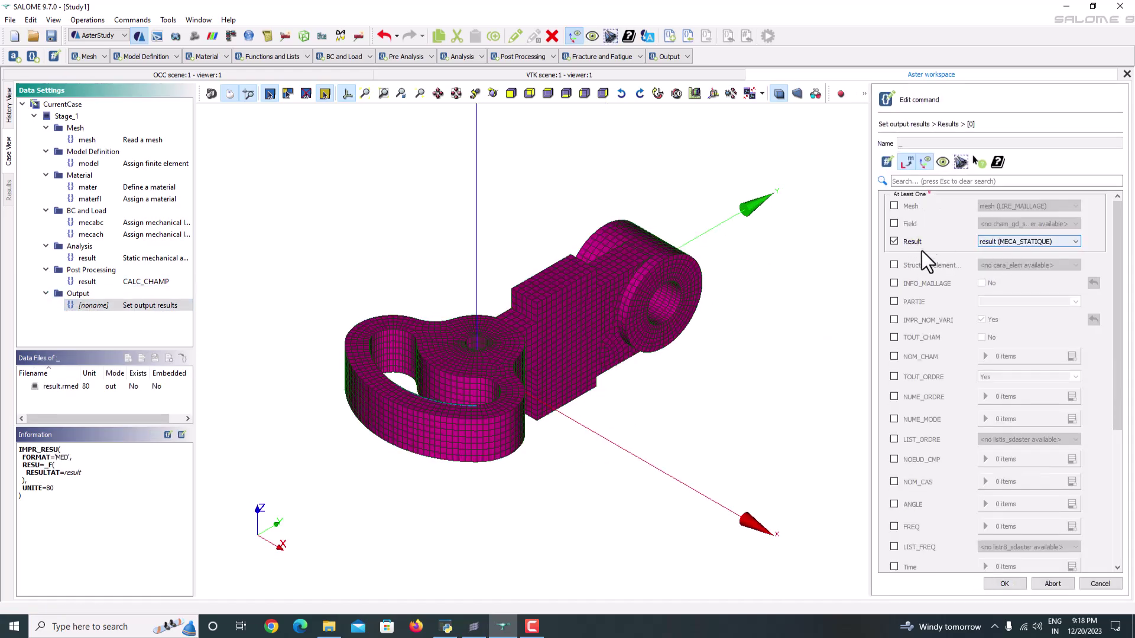
left_click(1003, 245)
left_click(1001, 259)
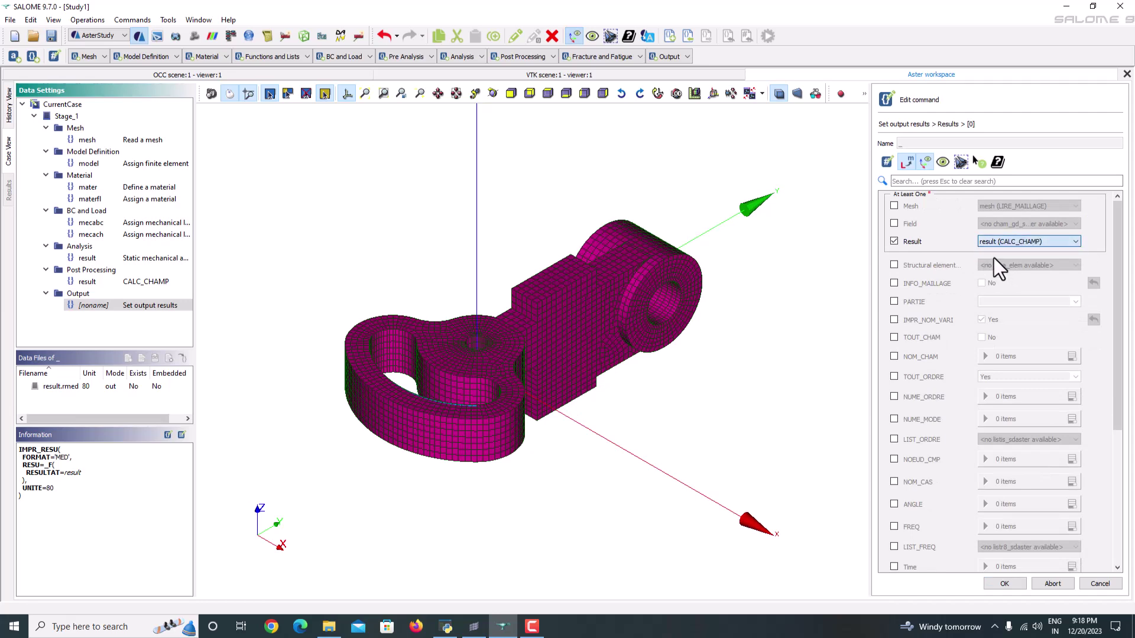
left_click(913, 340)
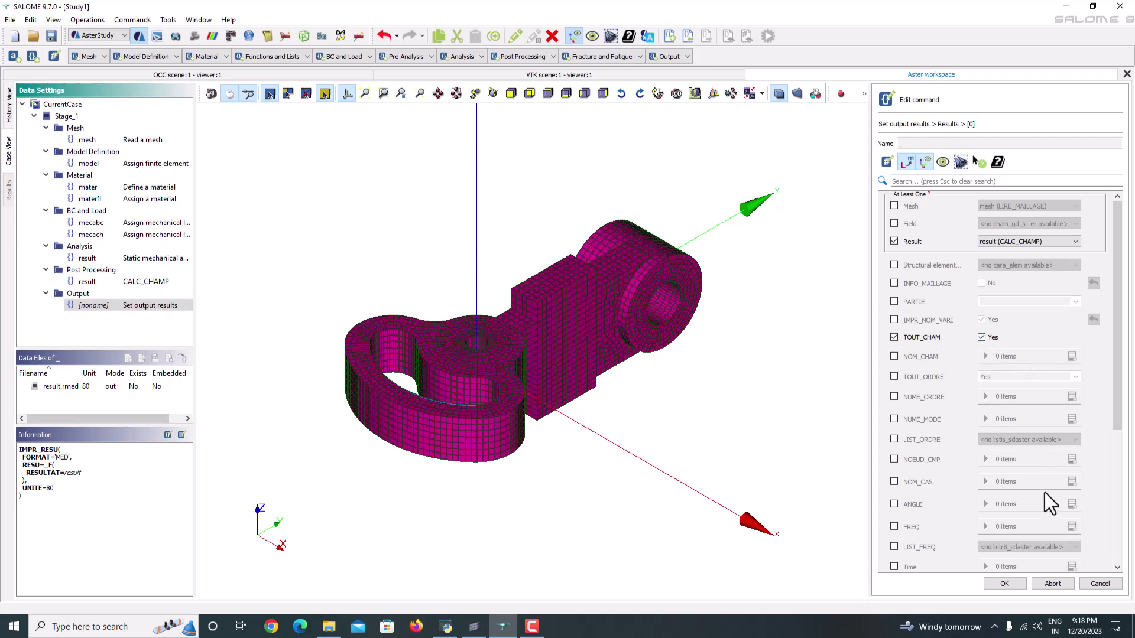
left_click(1014, 584)
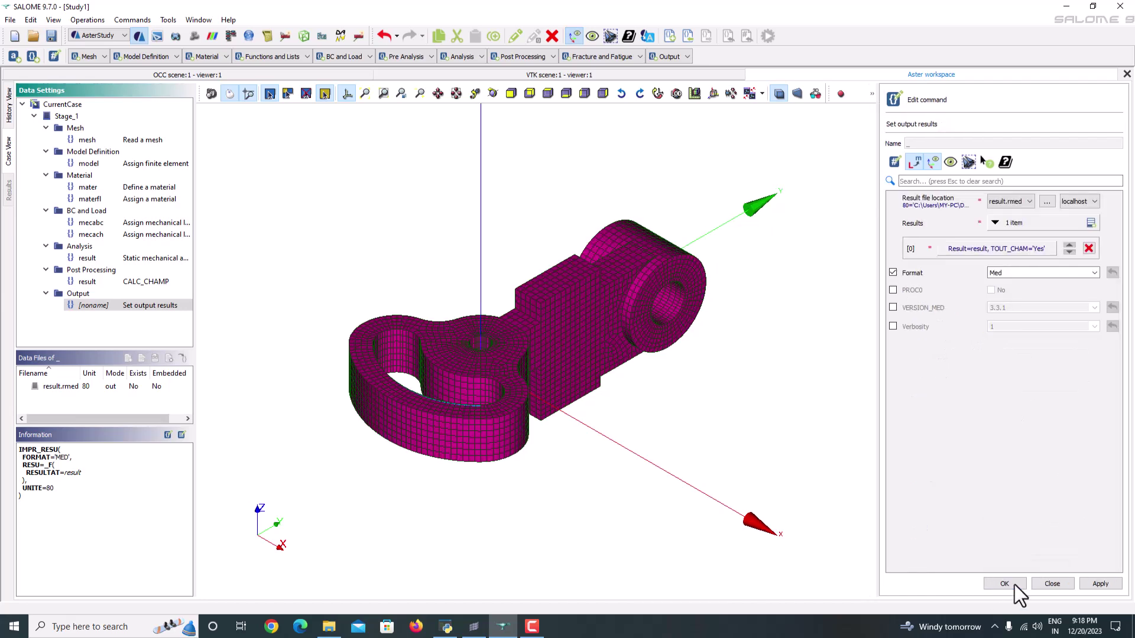
left_click(1093, 584)
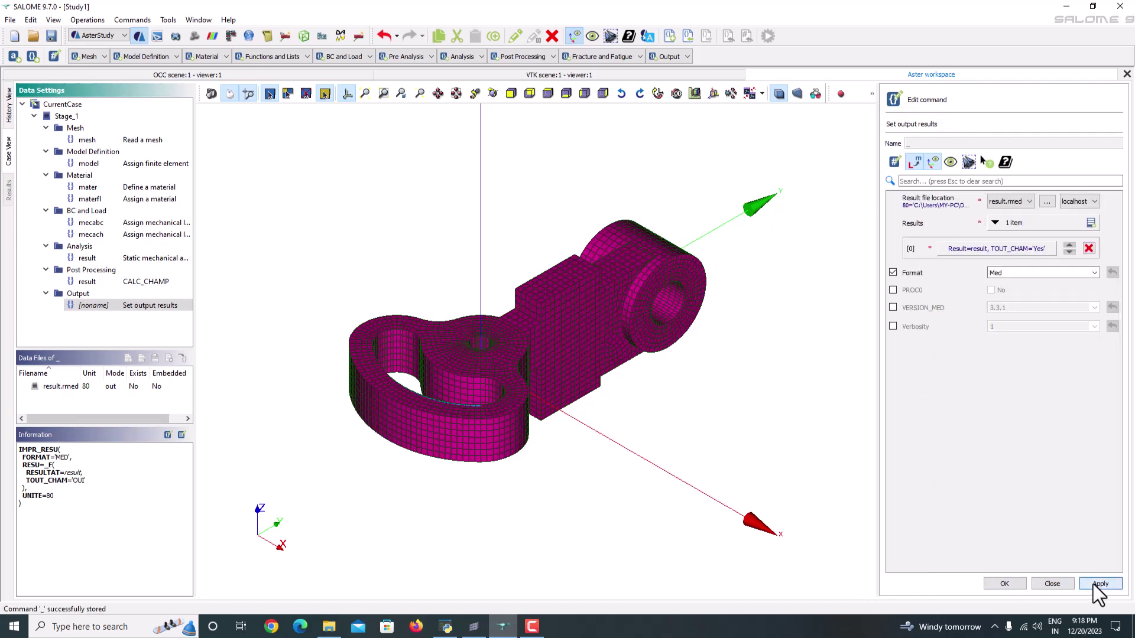
left_click(1005, 584)
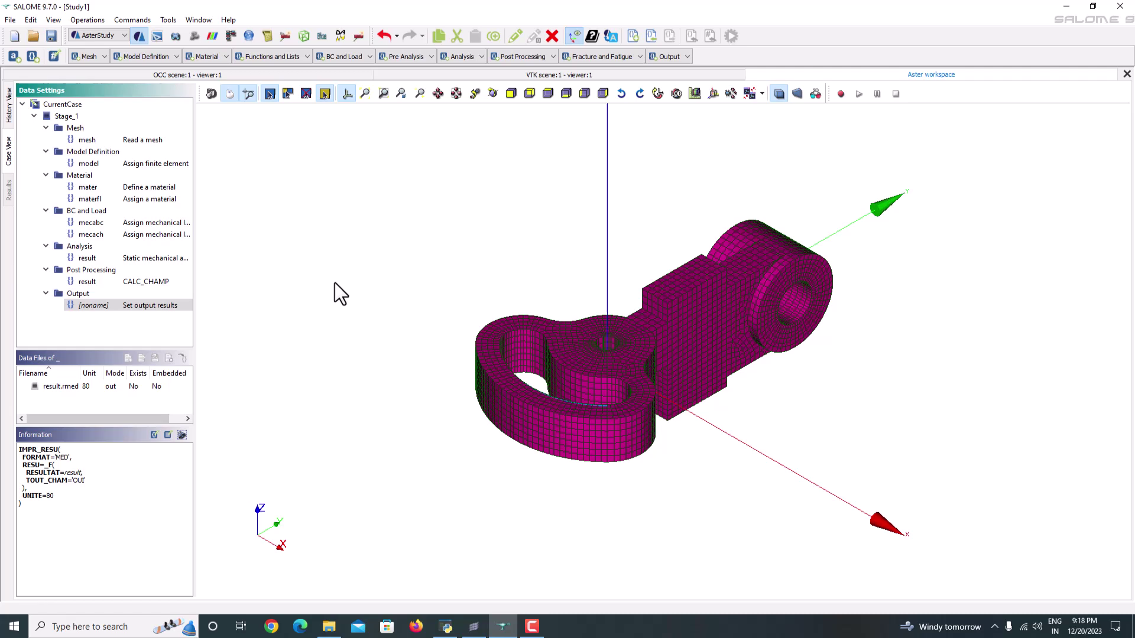
- Run Stage_1 from the case history with memory set to 4048 and auto refresh every 5s
left_click(7, 108)
left_click(297, 114)
left_click(480, 591)
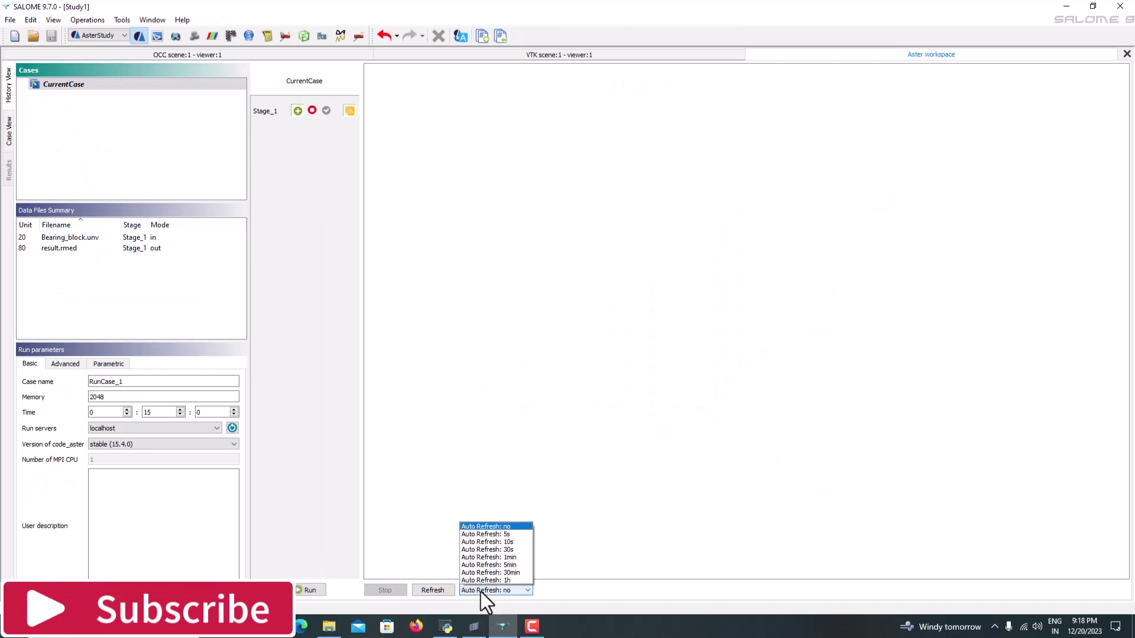
left_click(505, 537)
double_click(126, 397)
type("4048")
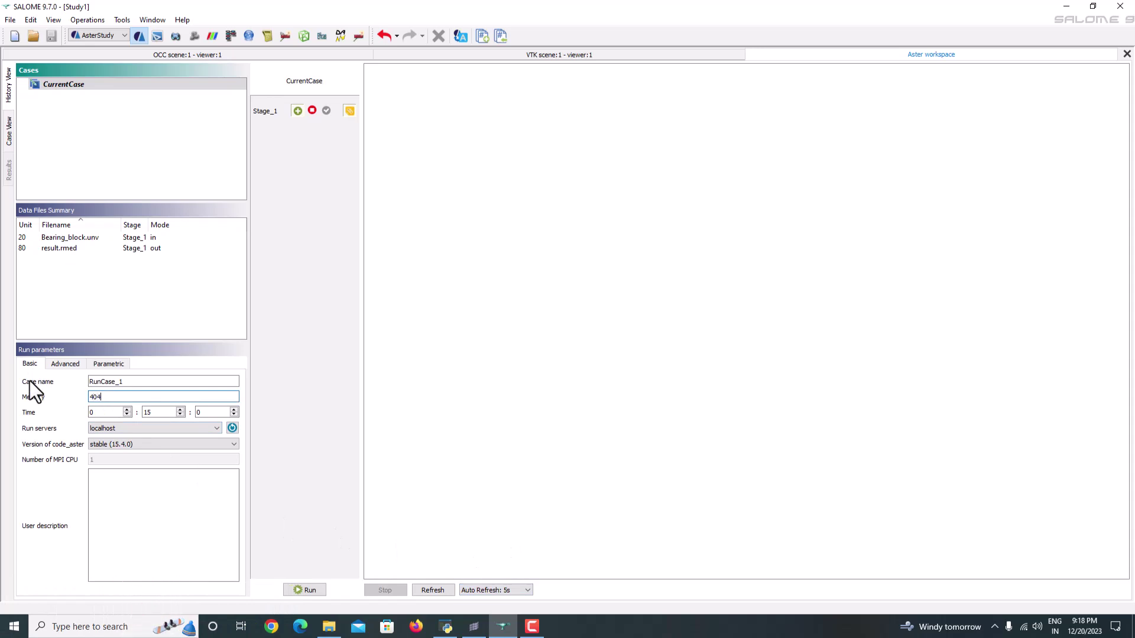
left_click(295, 591)
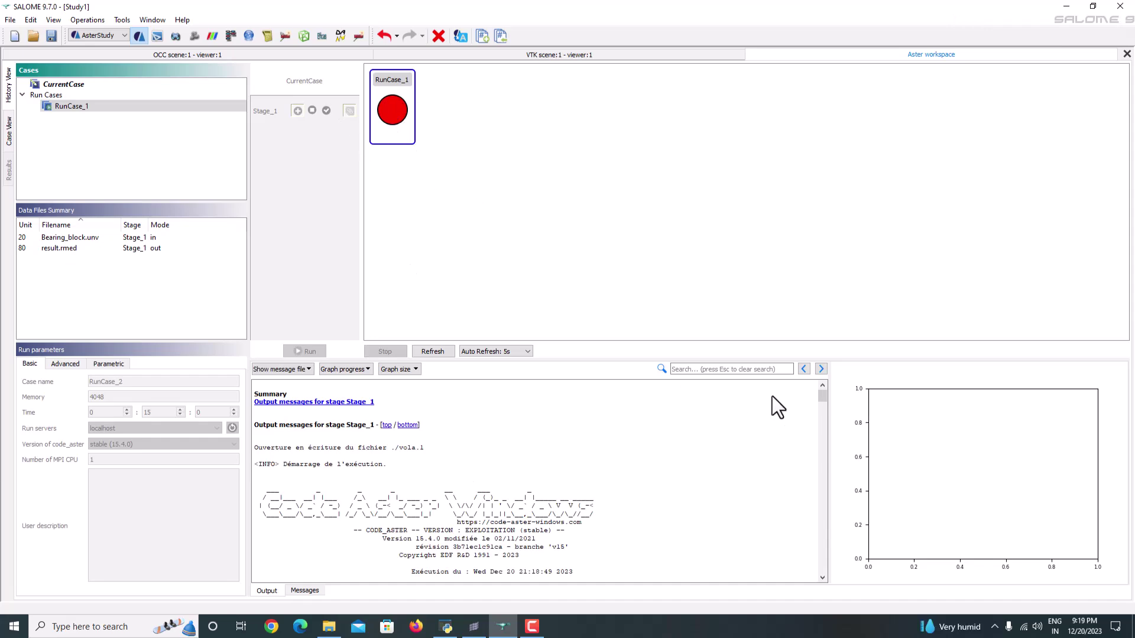
- Examine the exception messages near the end of RunCase_1's output log
left_click_drag(821, 397, 806, 544)
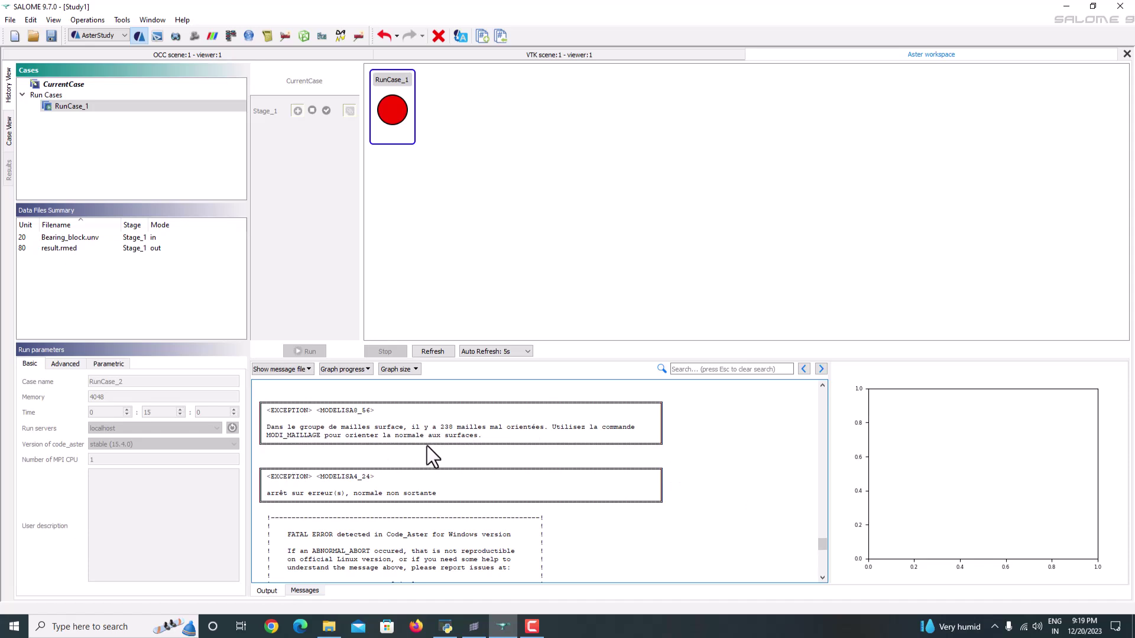
- Copy the MODELISA8_56 exception message from RunCase_1's output log
mouse_move(489, 438)
left_mouse_down()
mouse_move(264, 424)
mouse_move(327, 421)
mouse_move(482, 452)
left_mouse_up()
right_click(466, 435)
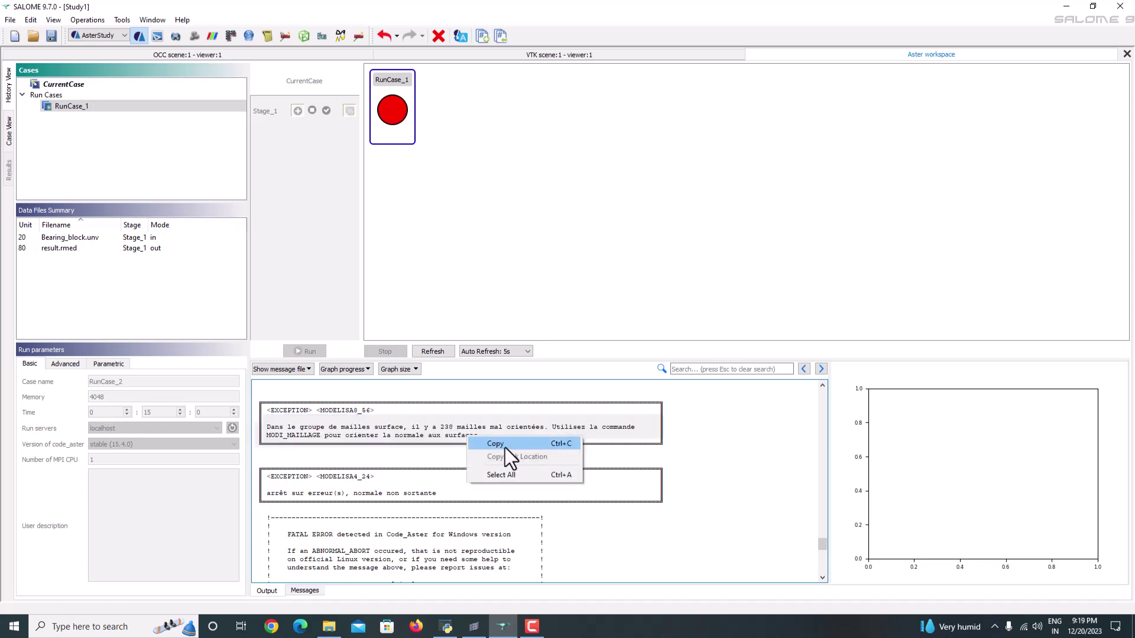
key("Escape")
- Switch to Firefox and translate the copied exception message from French to English with Google's translator
left_click(416, 627)
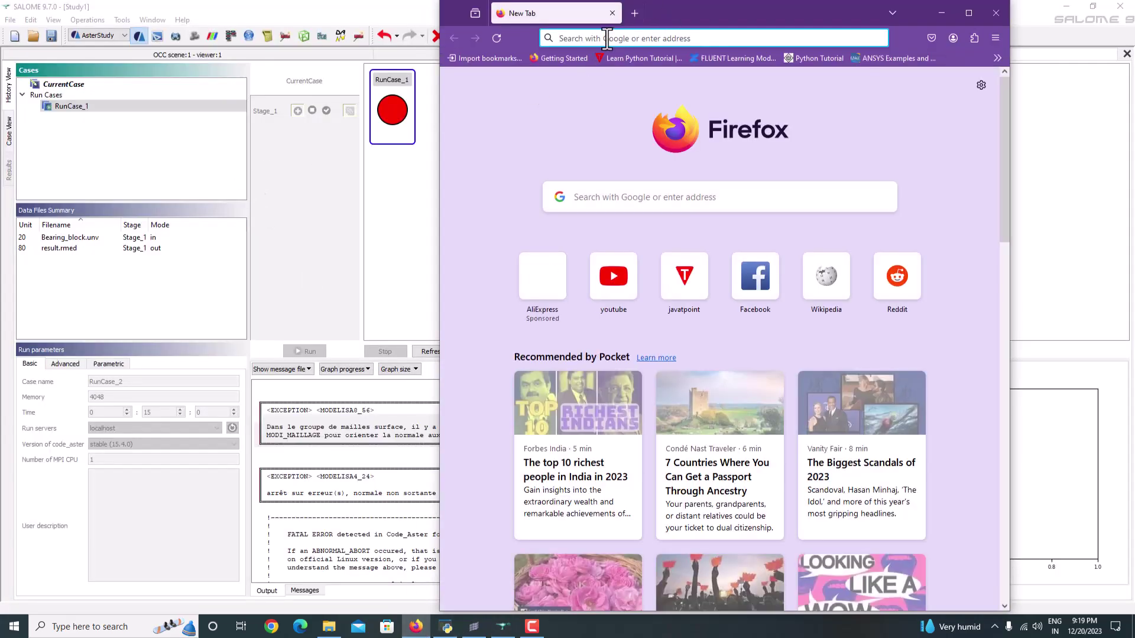
left_click(607, 39)
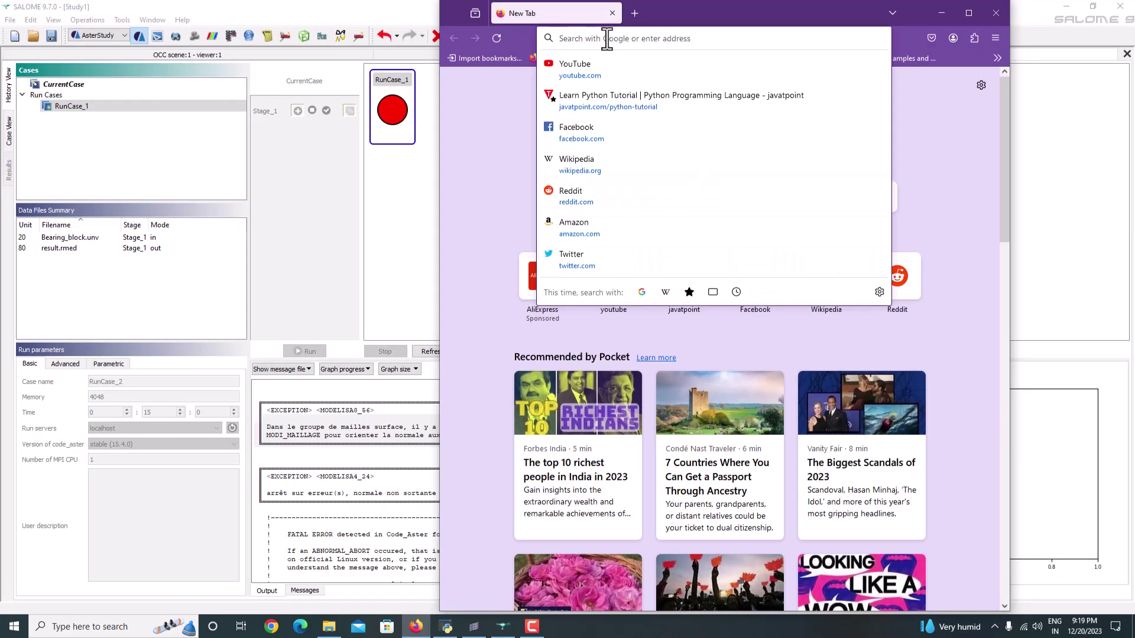
type("tr")
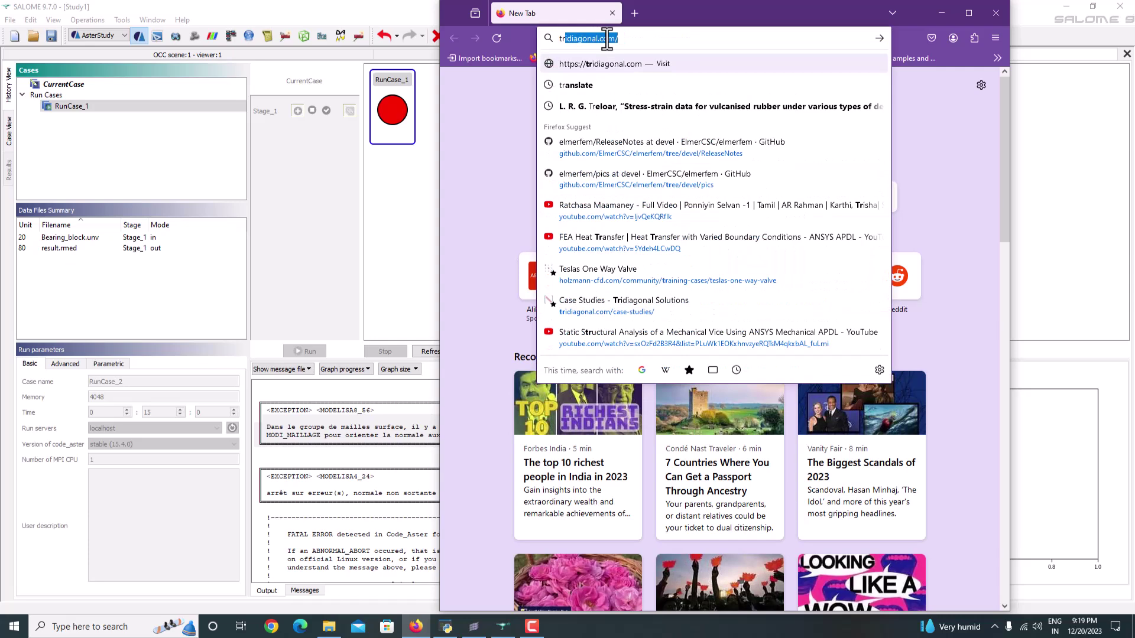
type("ans")
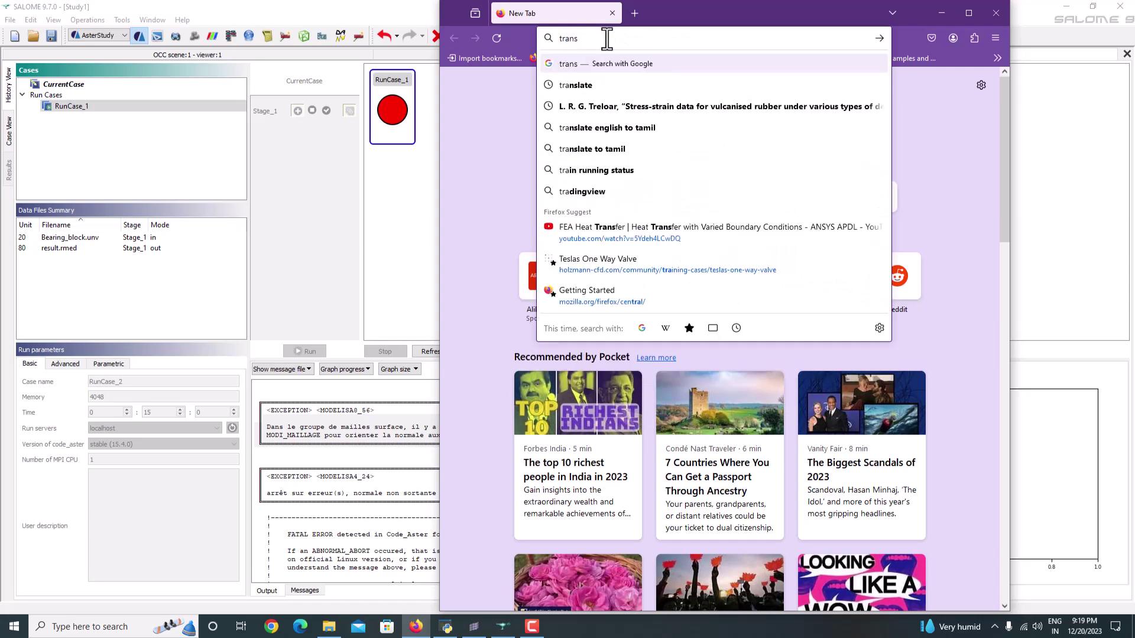
left_click(593, 87)
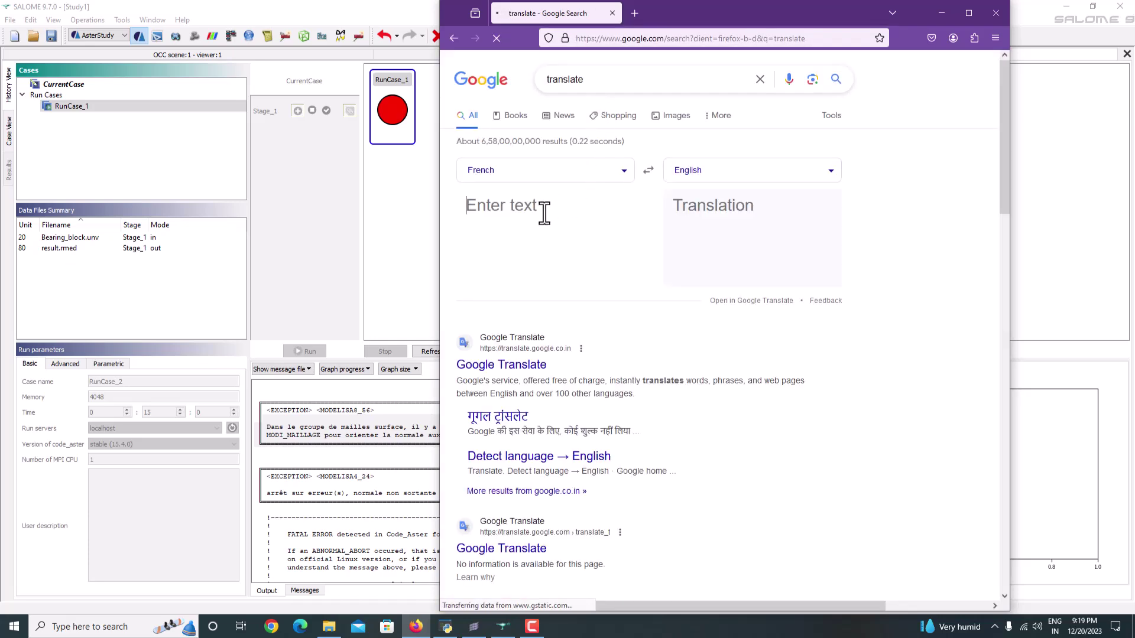
key("ctrl+v")
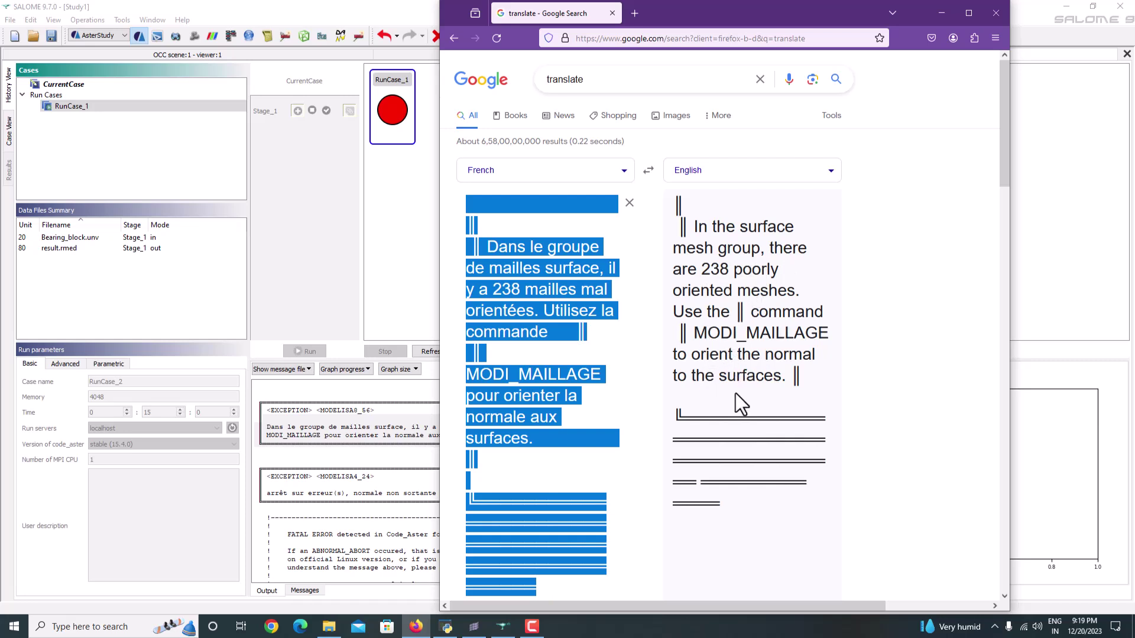
- Return to SALOME and add a Modify a mesh command after the mesh reading command in Stage_1
left_click(421, 244)
left_click(427, 255)
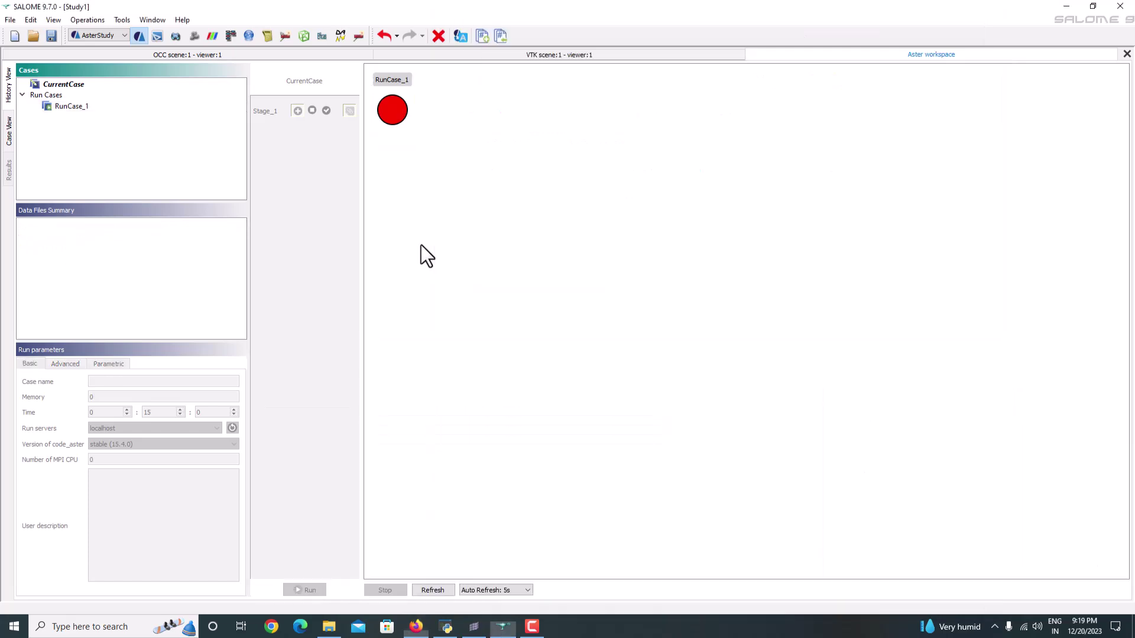
left_click(10, 133)
left_click(83, 141)
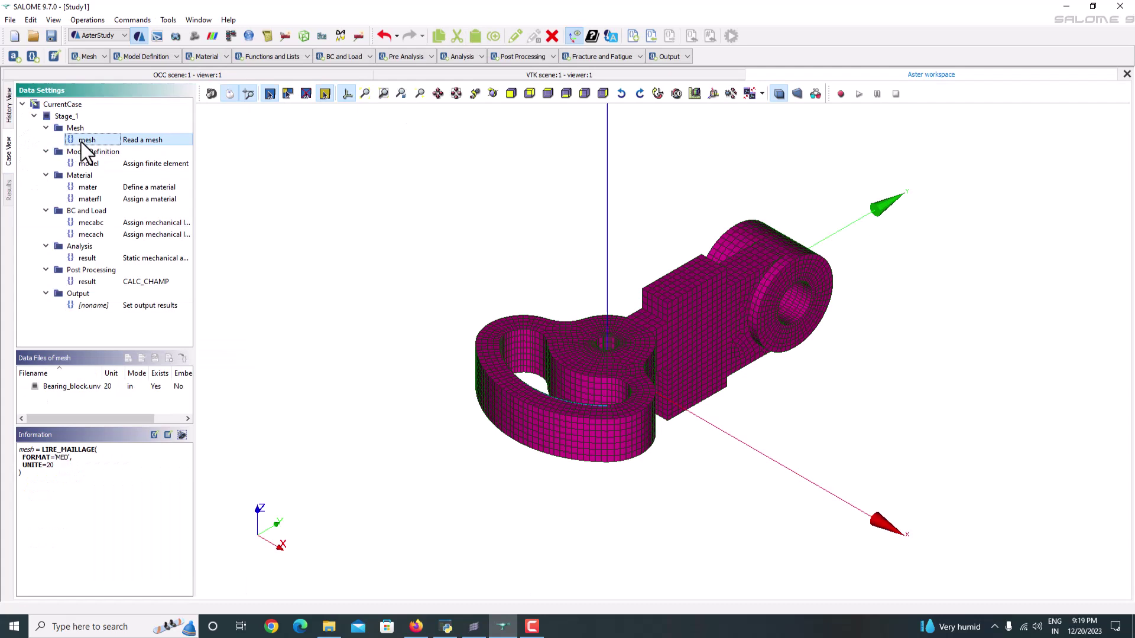
left_click(90, 56)
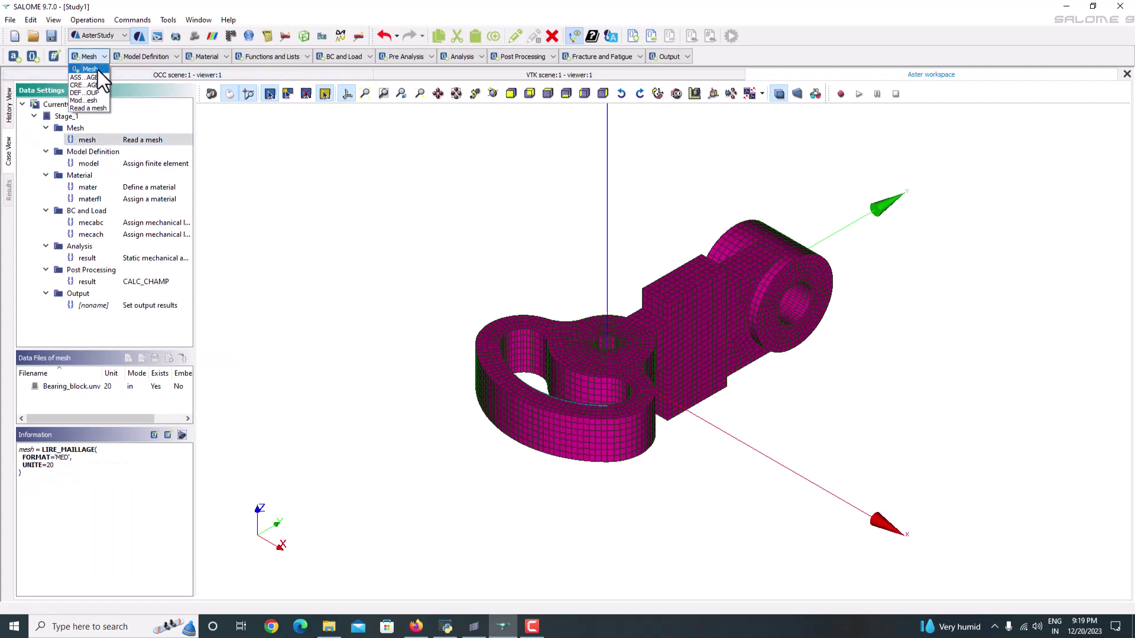
left_click(94, 100)
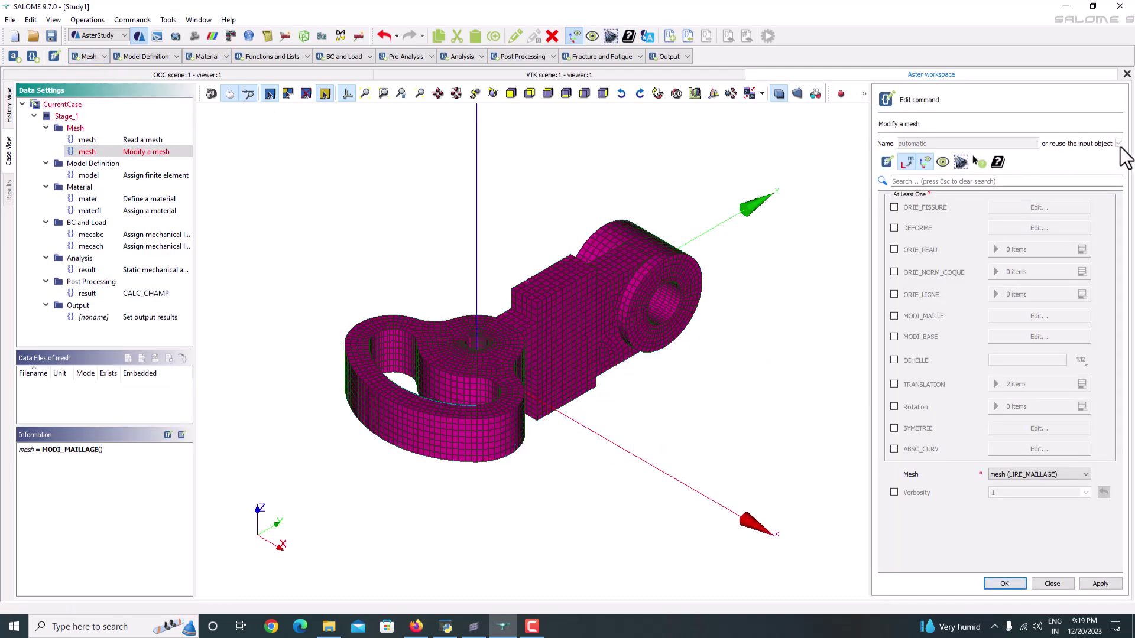
- Enable ORIE_PEAU in the Modify a mesh command, add one item and assign the surface group to GROUP_MA_PEAU
left_click(894, 250)
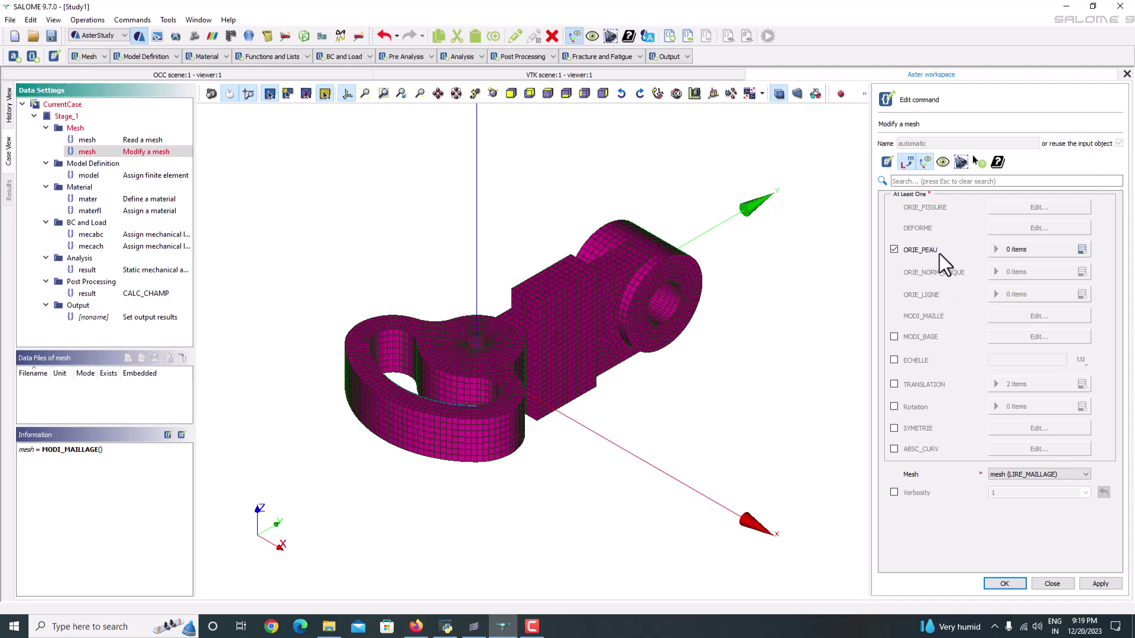
left_click(1084, 250)
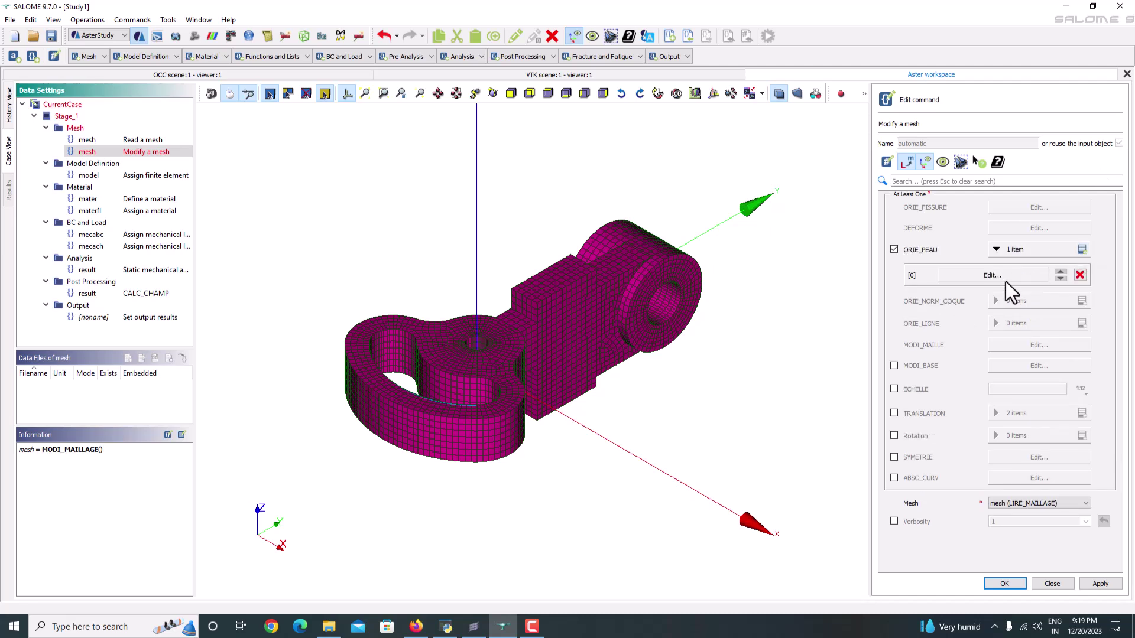
left_click(1005, 282)
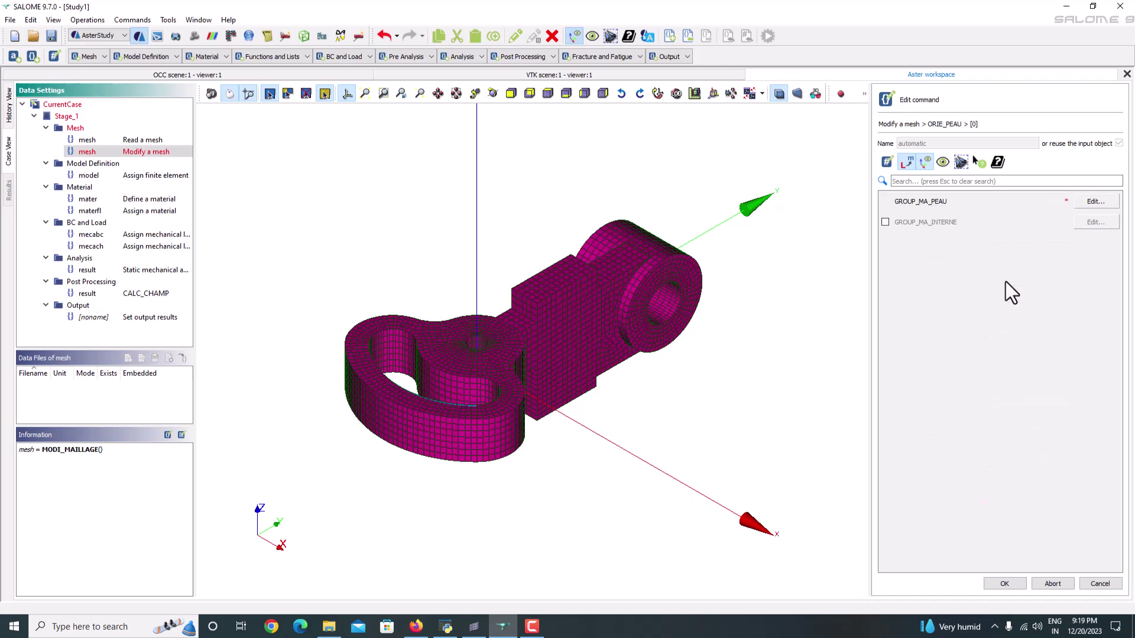
left_click(1086, 201)
left_click(910, 248)
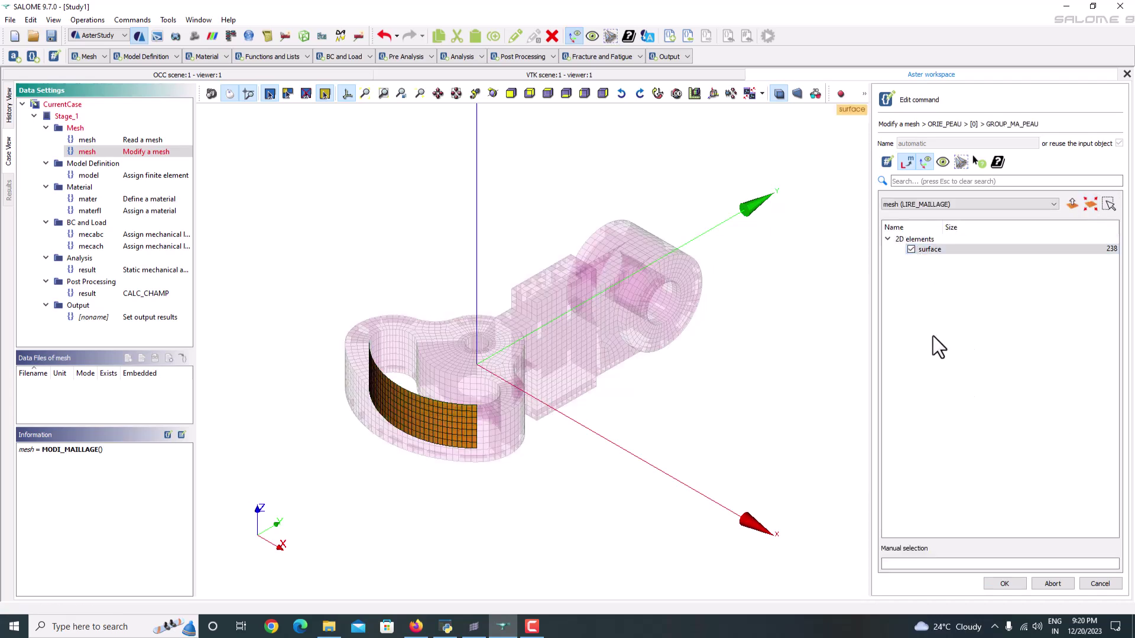
left_click(1012, 583)
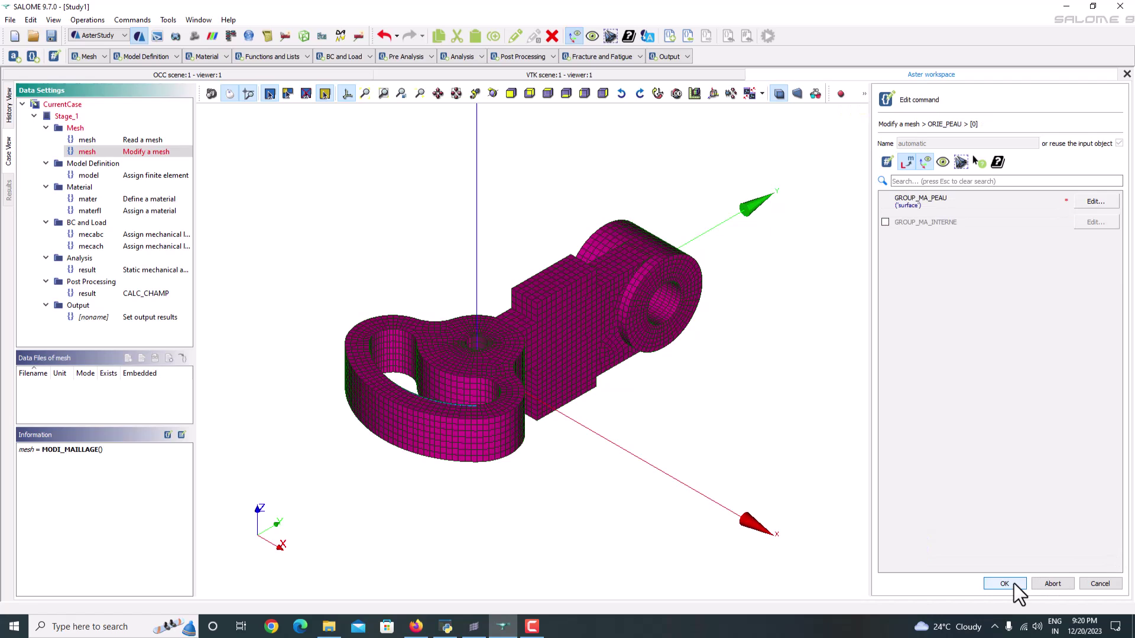
- Assign the surface group to GROUP_MA_INTERNE of the ORIE_PEAU item
left_click(1090, 224)
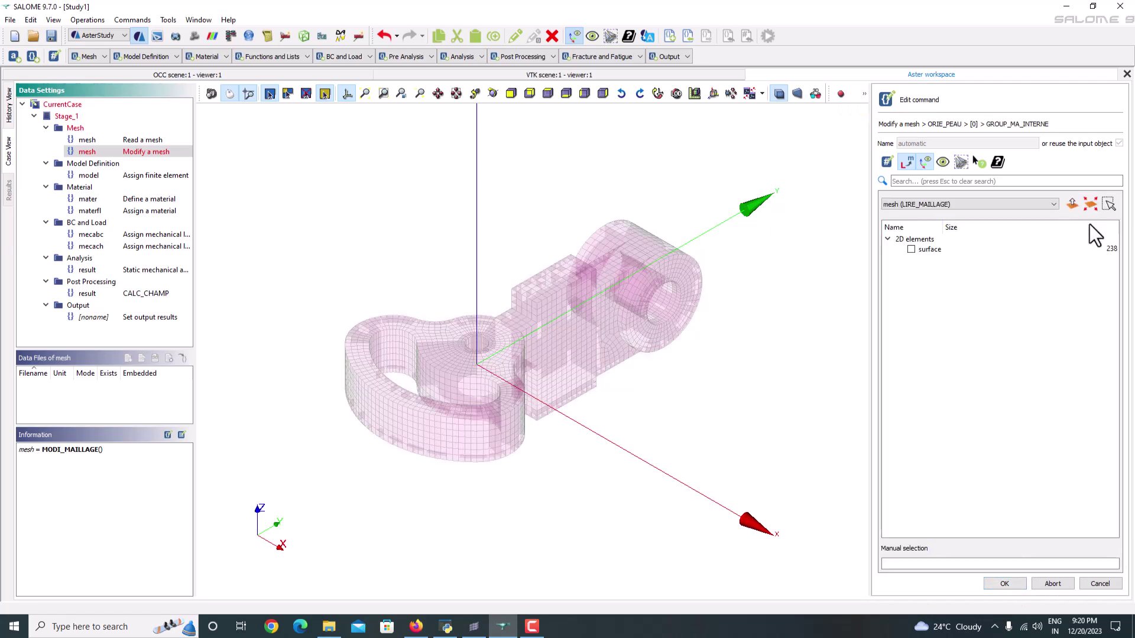
left_click(911, 249)
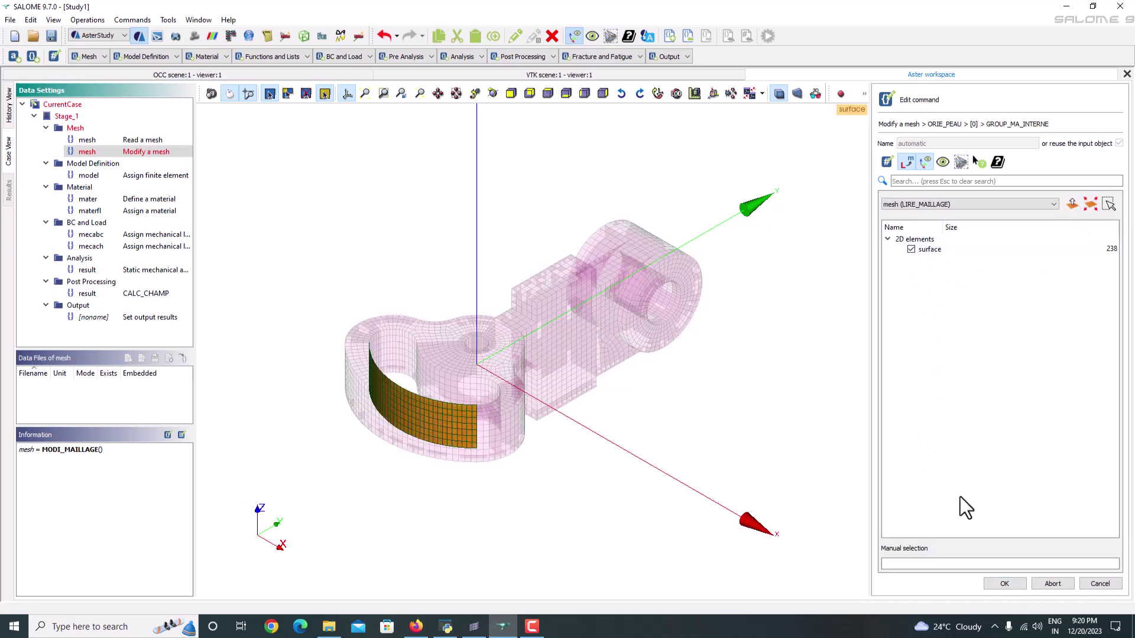
left_click(1005, 584)
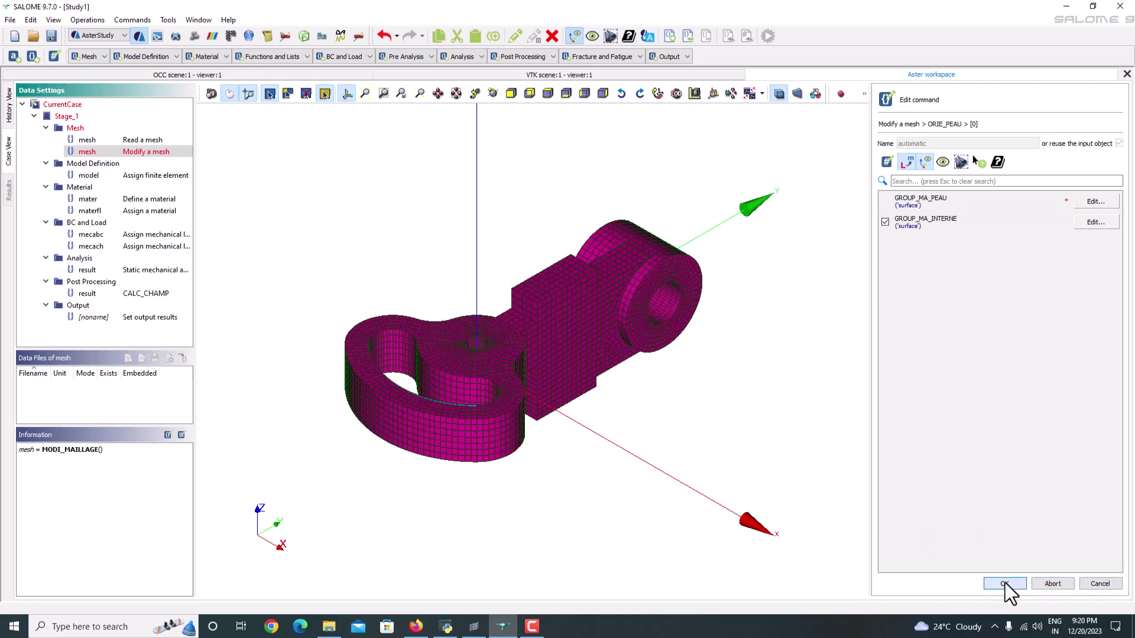
- Accept the ORIE_PEAU item, store the Modify a mesh command and save the study
left_click(1004, 583)
left_click(1108, 586)
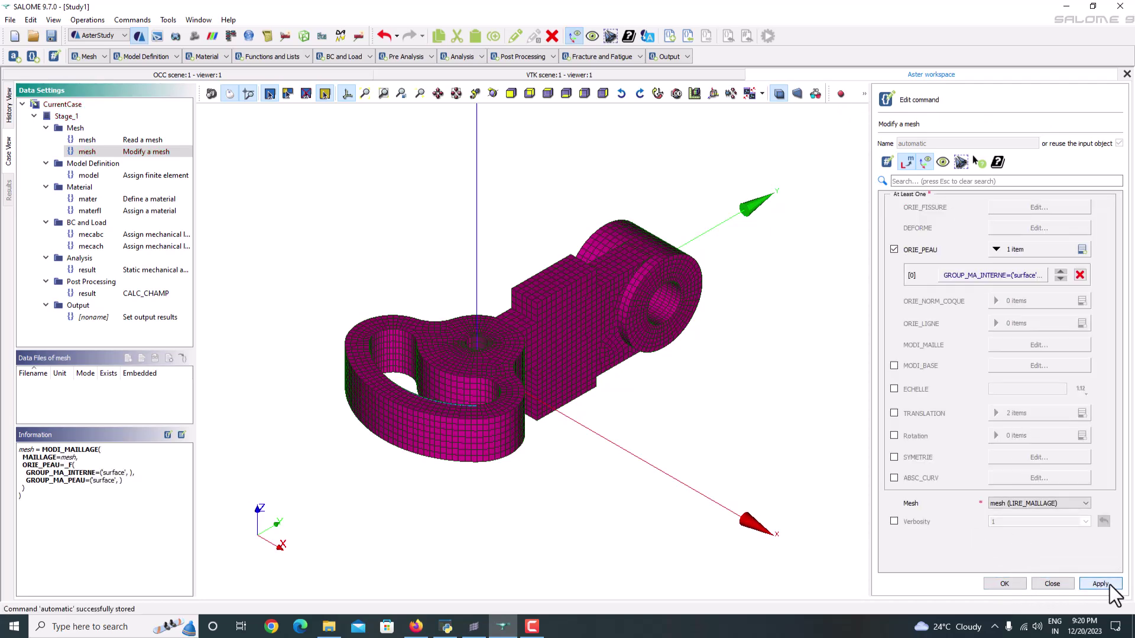
left_click(998, 584)
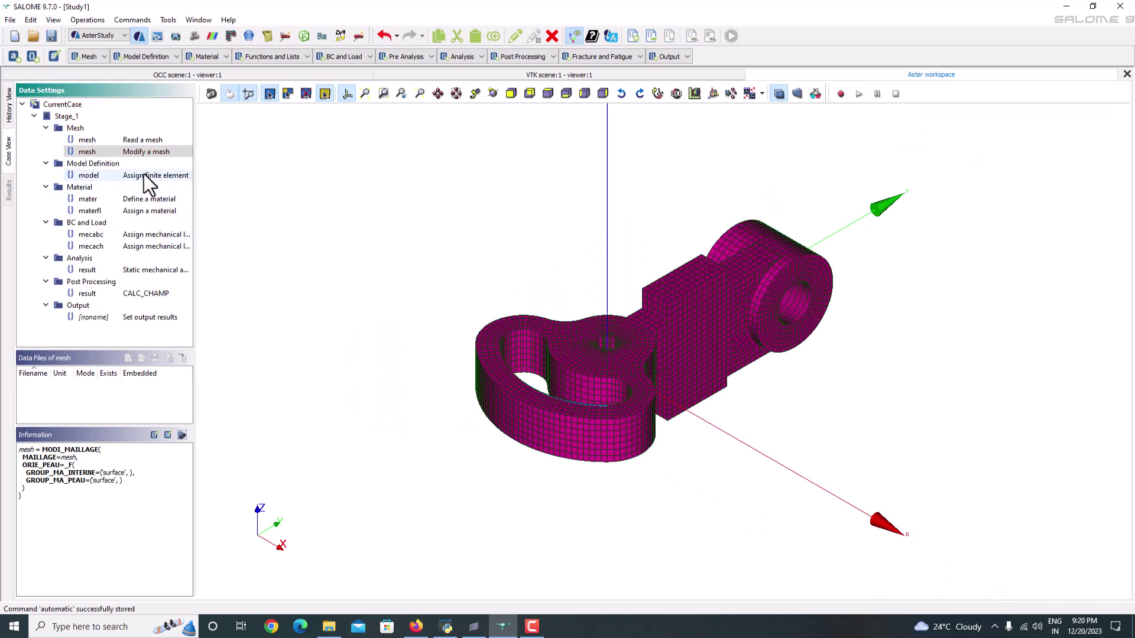
left_click(52, 39)
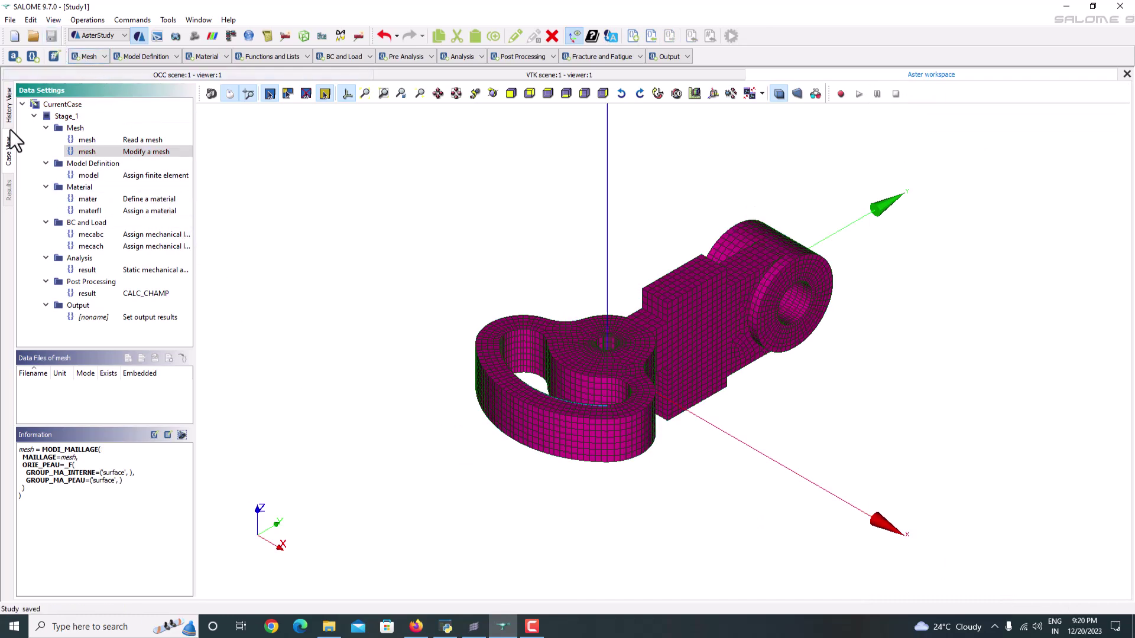
- Delete RunCase_1 from the case history and confirm the deletion
left_click(9, 112)
left_click(70, 107)
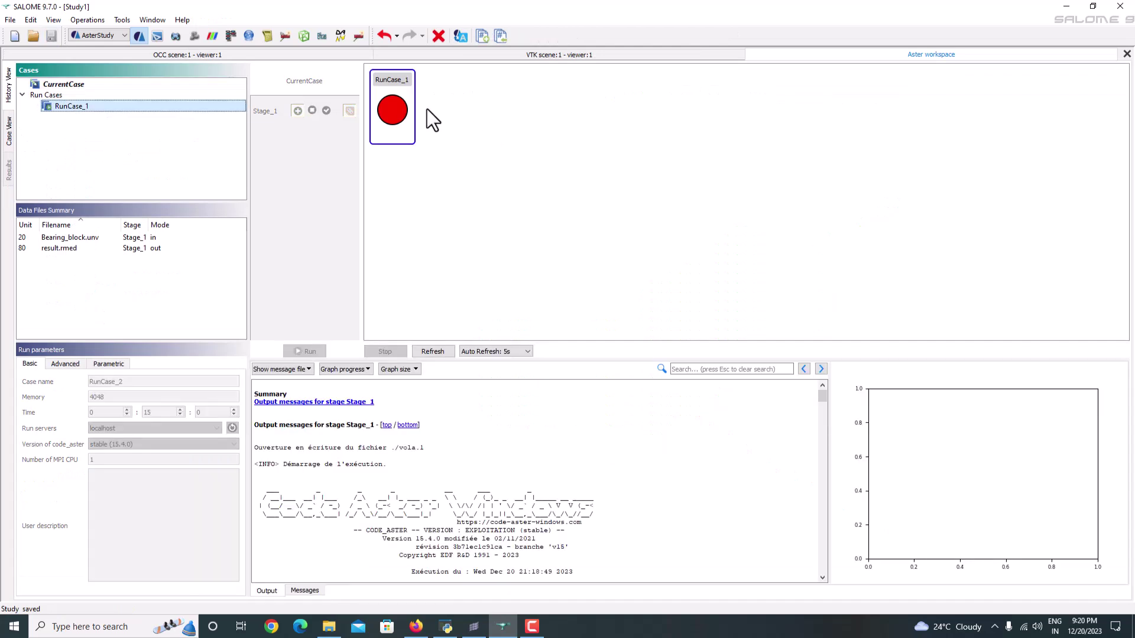
right_click(385, 103)
left_click(436, 159)
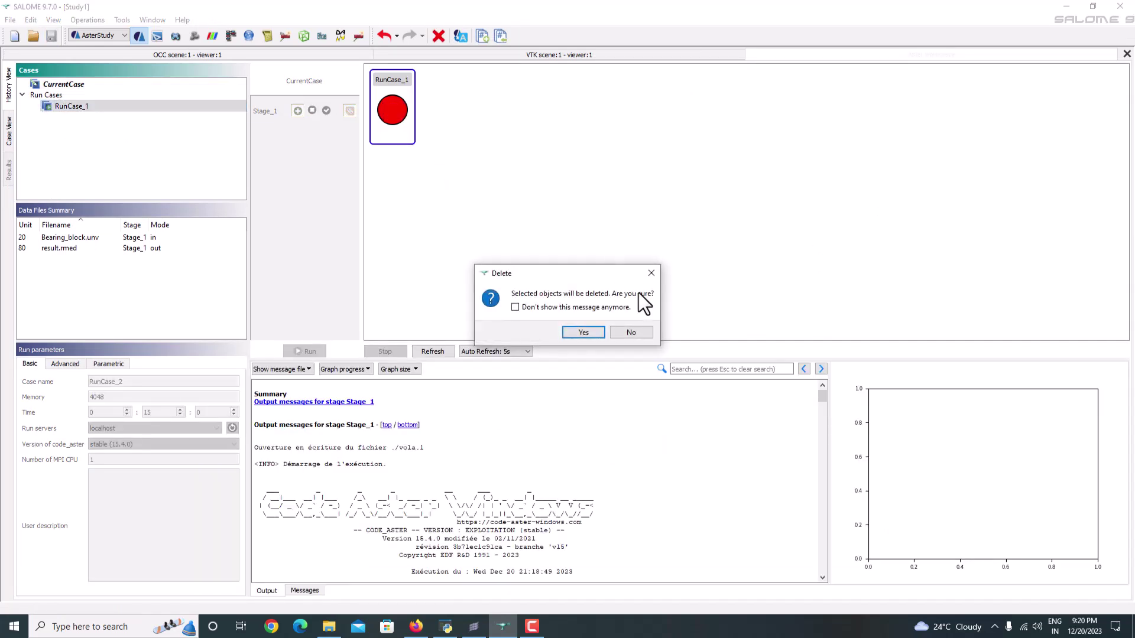
left_click(583, 332)
- Run Stage_1 of CurrentCase again and examine the exceptions near the end of its output log
left_click(101, 89)
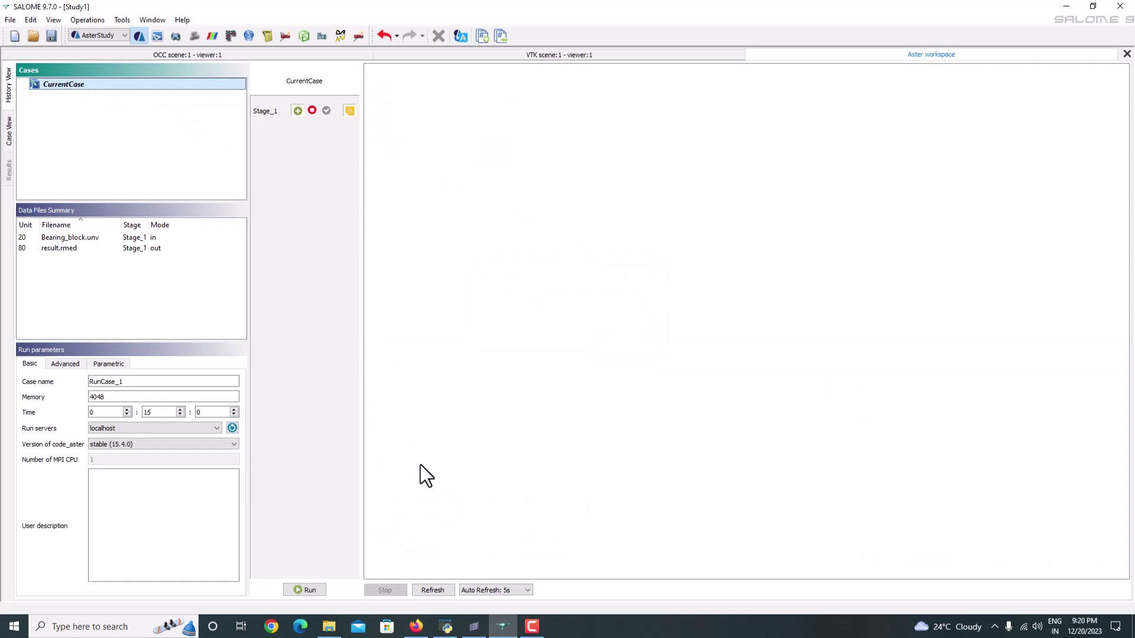
left_click(308, 590)
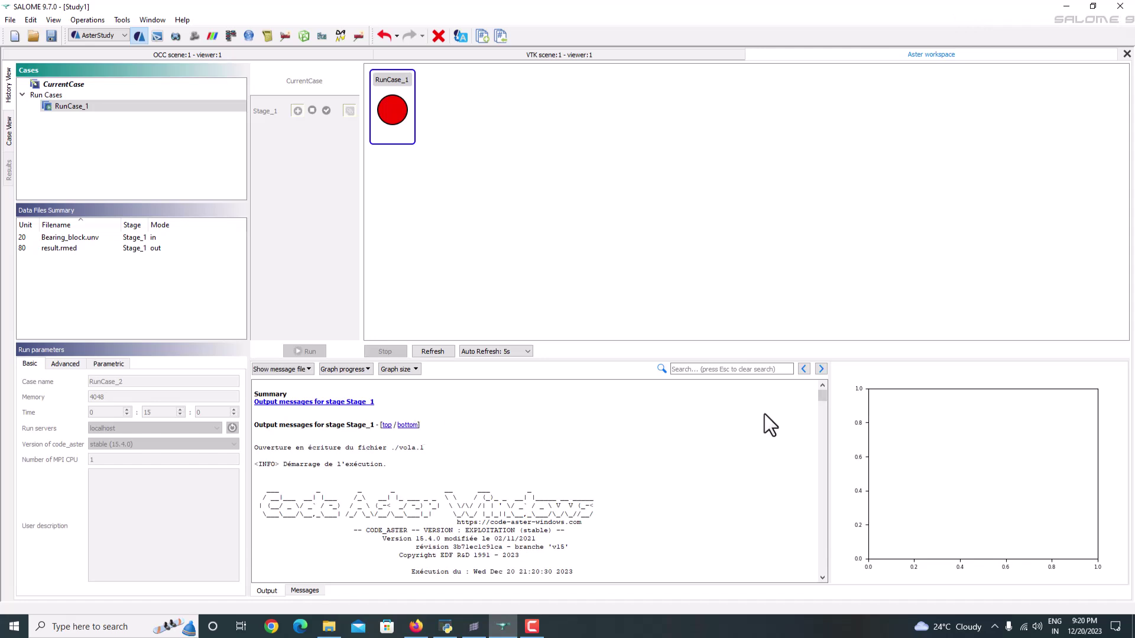
left_click_drag(818, 395, 804, 542)
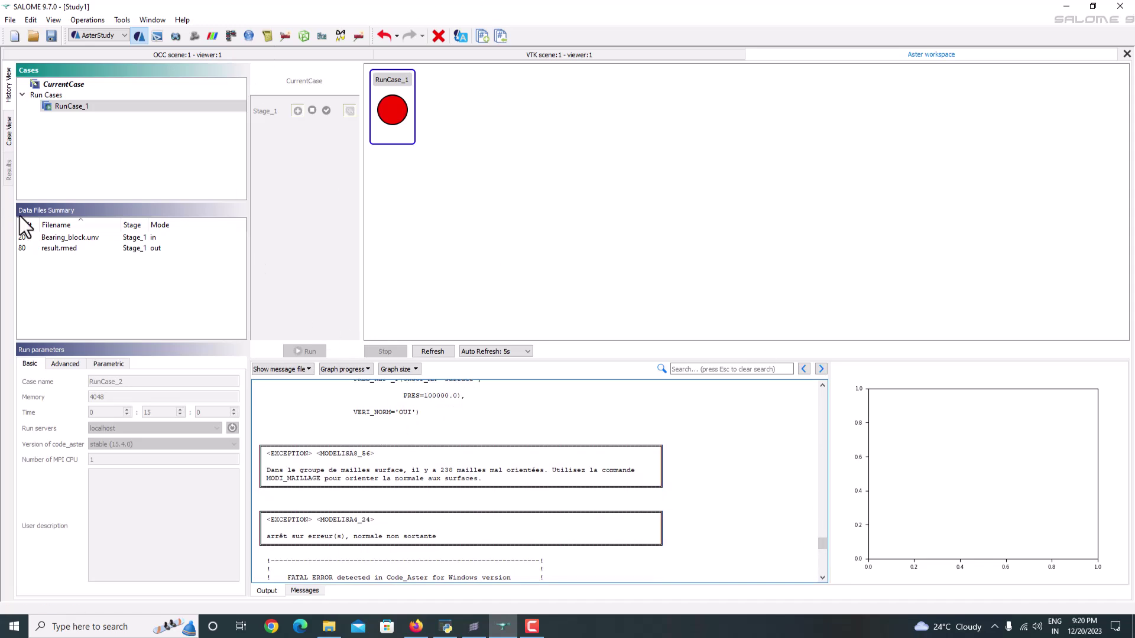
- Edit the Modify a mesh command to exclude GROUP_MA_INTERNE from its ORIE_PEAU item and store the command
left_click(9, 137)
left_click(130, 155)
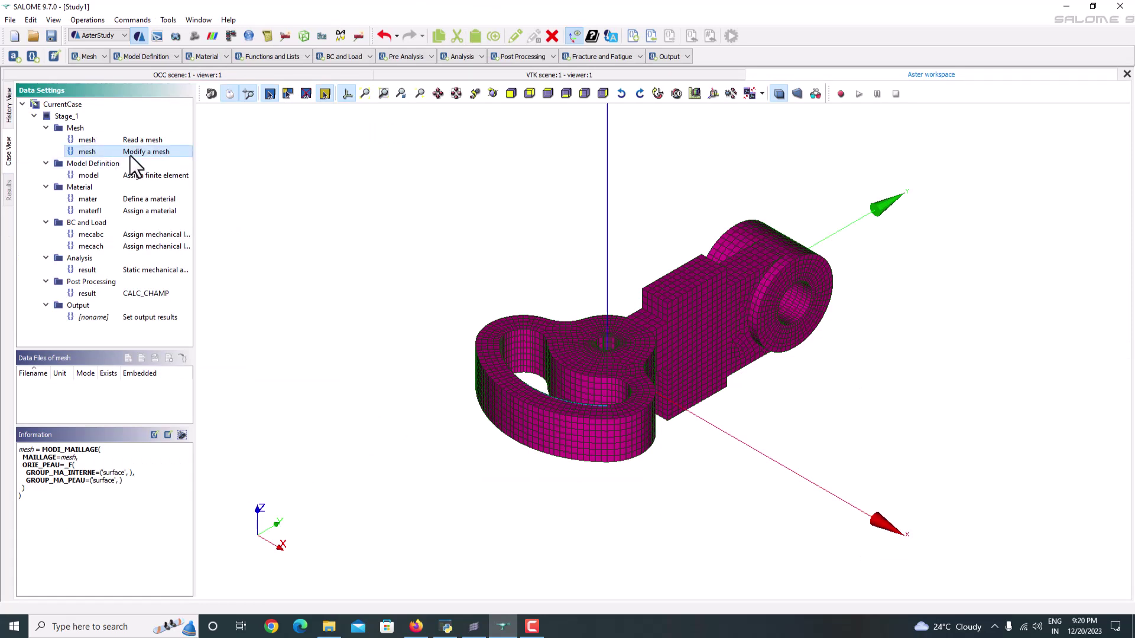
double_click(130, 155)
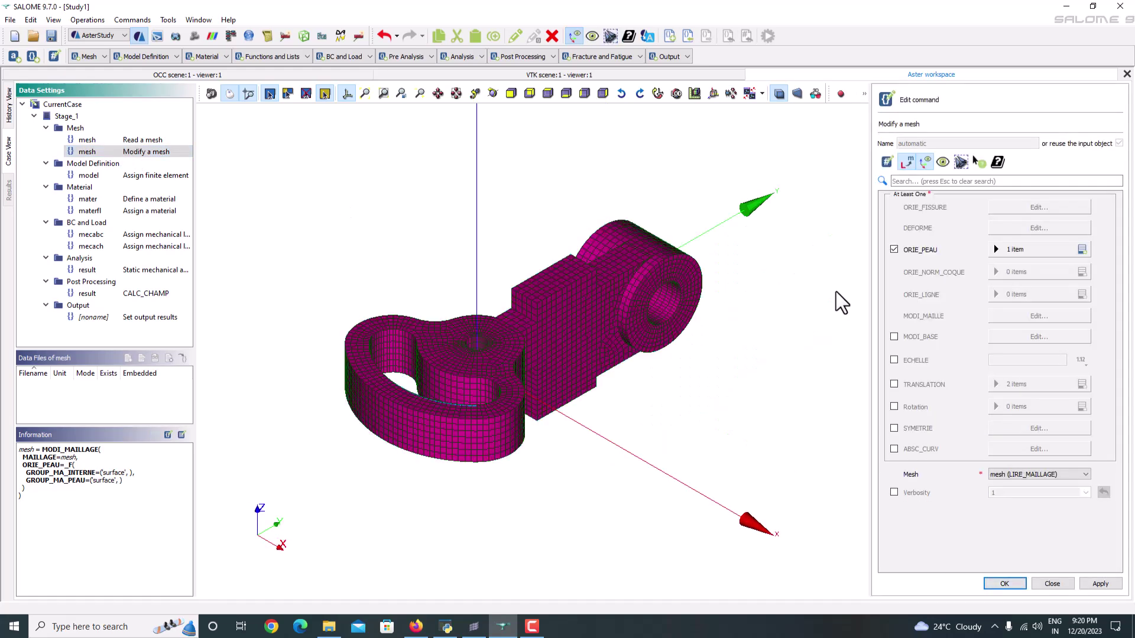
left_click(1012, 251)
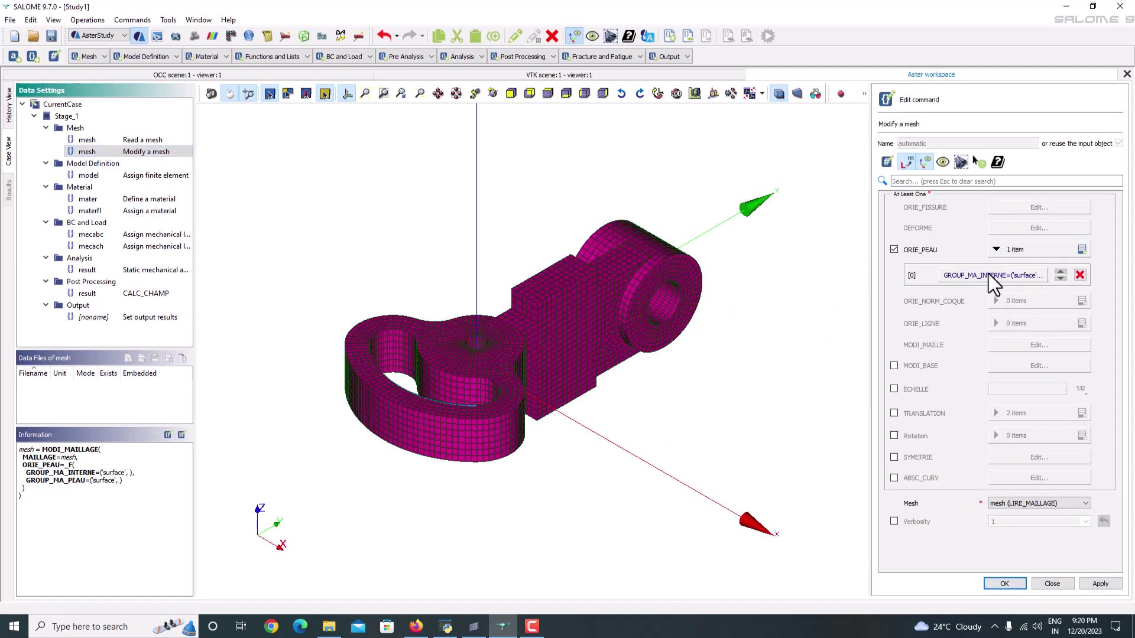
left_click(988, 275)
left_click(903, 220)
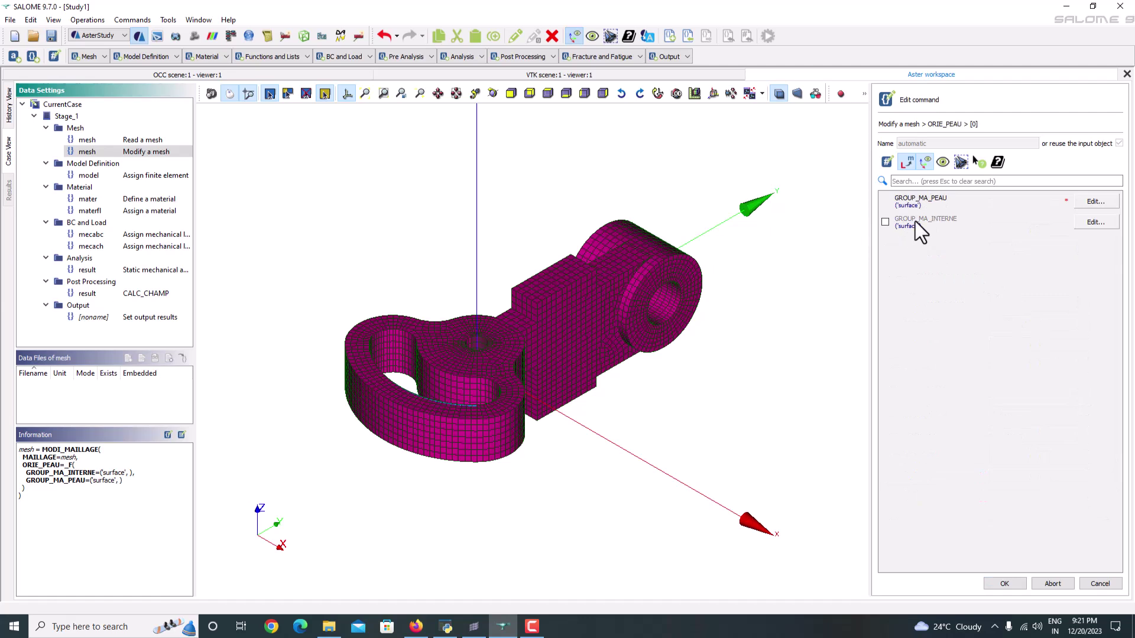
left_click(1004, 584)
left_click(1099, 584)
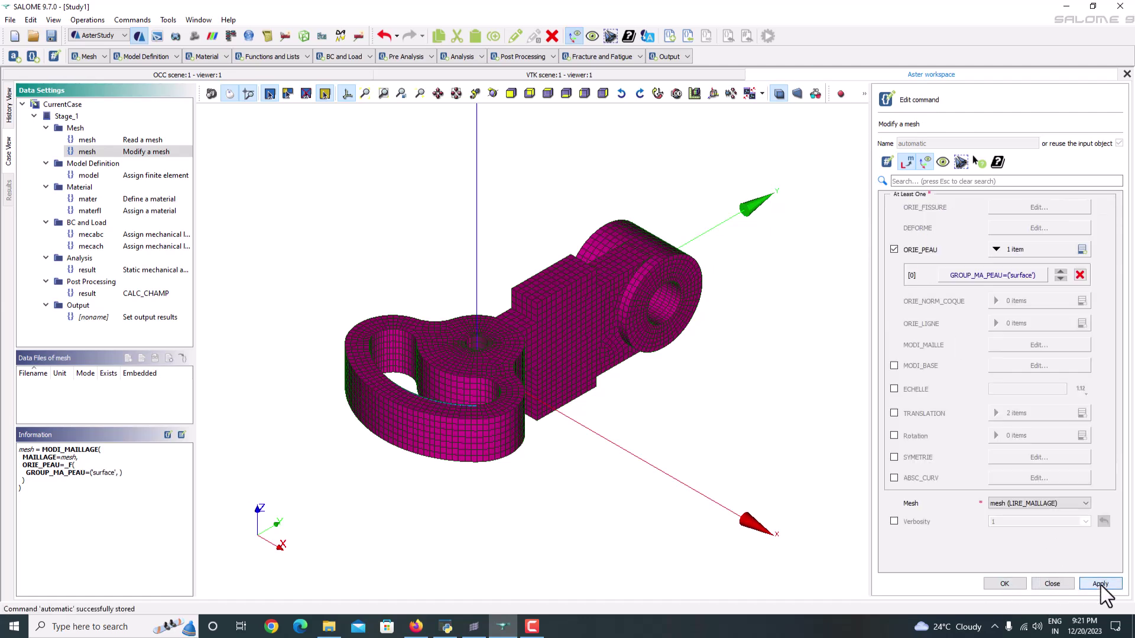
left_click(1012, 586)
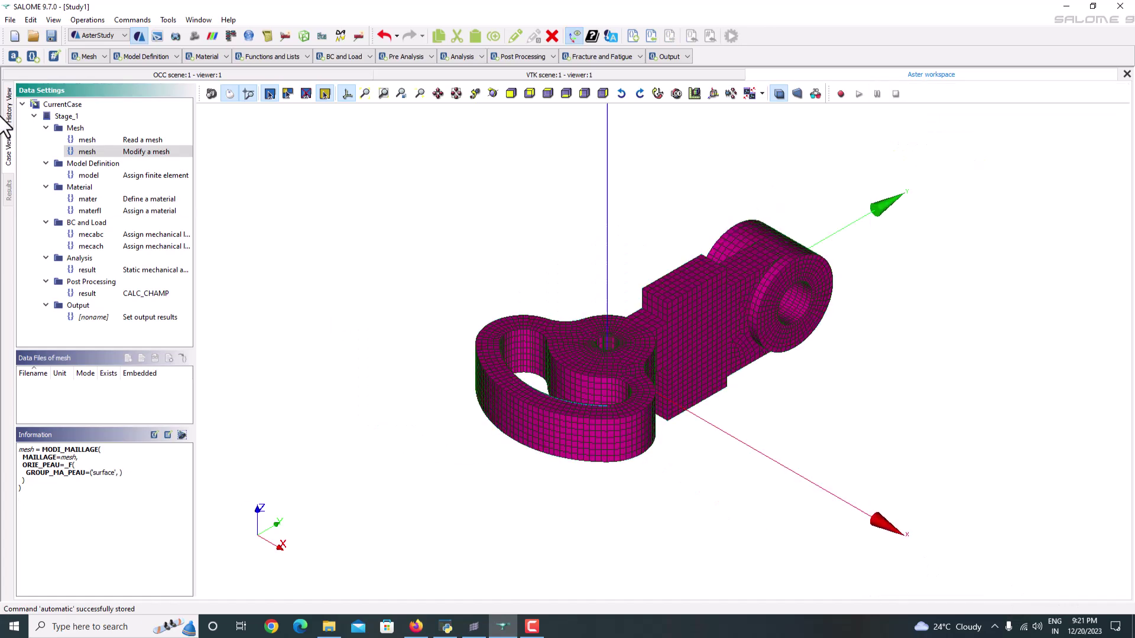
- Save the study and go back to the case history
left_click(51, 36)
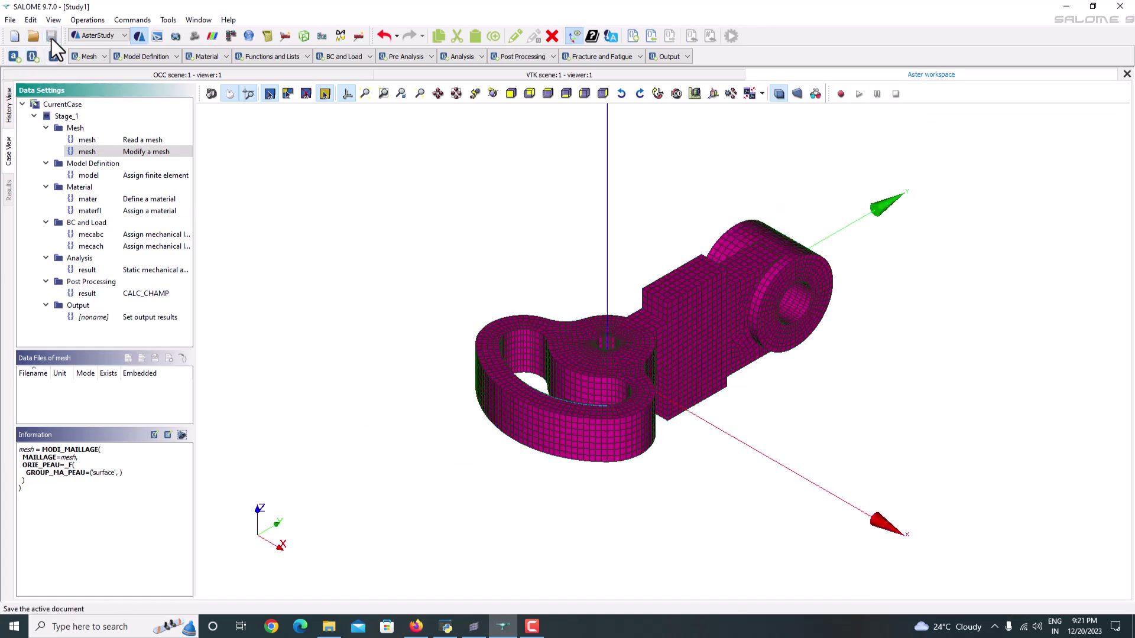
left_click(9, 149)
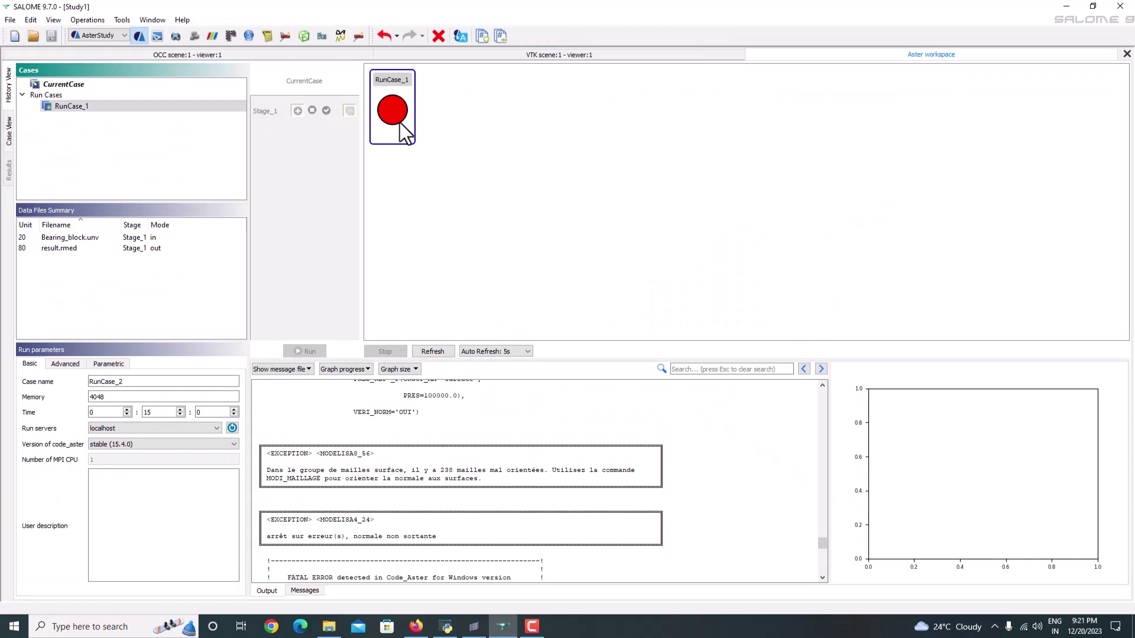
- Delete RunCase_1 from the case history, confirm the deletion and save the study with CurrentCase selected
right_click(398, 132)
left_click(428, 167)
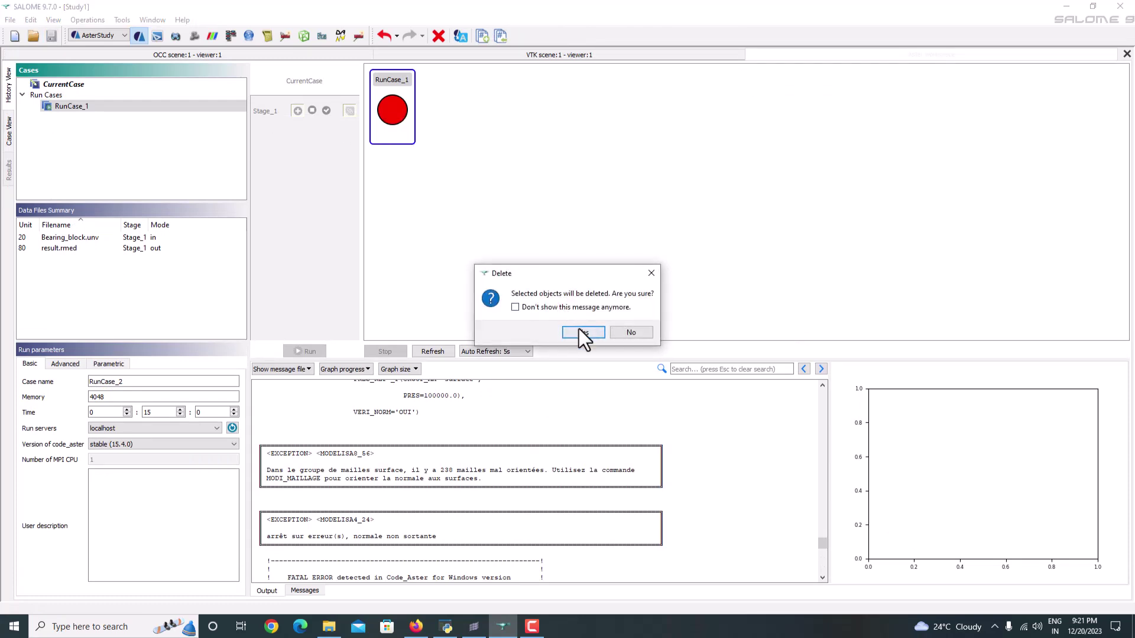
left_click(579, 330)
left_click(65, 85)
left_click(51, 36)
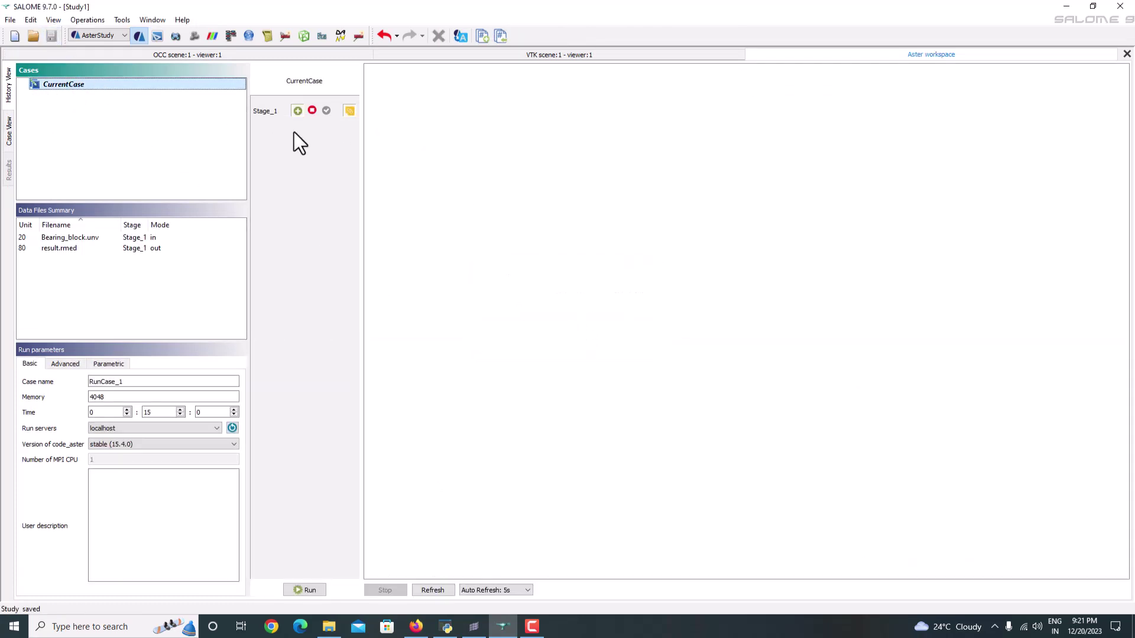
- Run CurrentCase again and examine the end of its output log and the IMPR_RESU command section
left_click(308, 587)
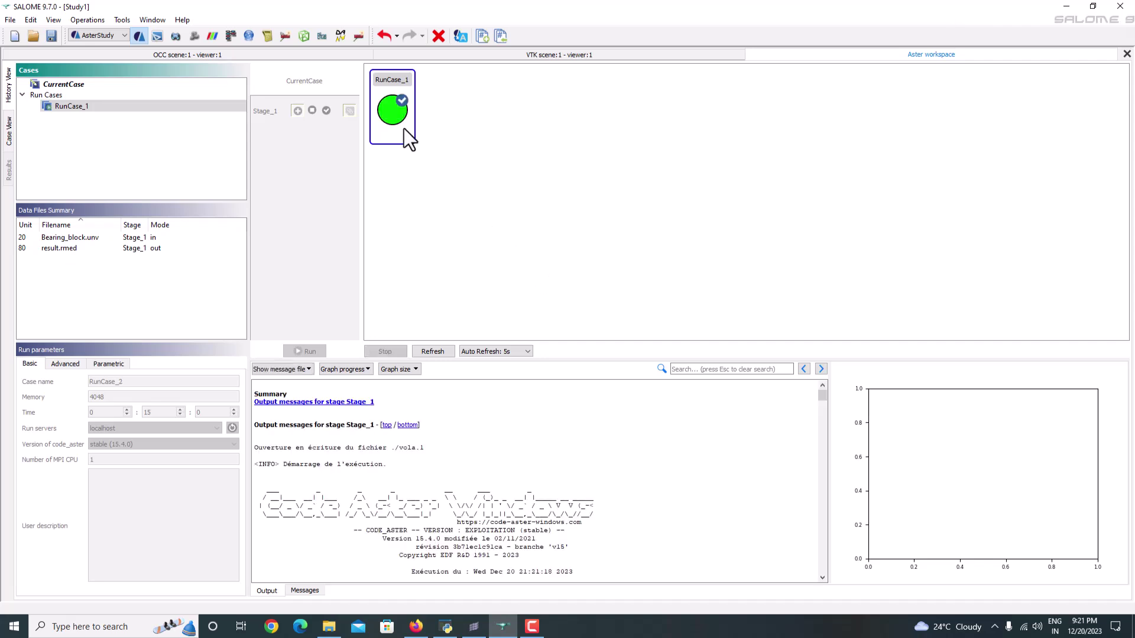
left_click_drag(822, 395, 368, 565)
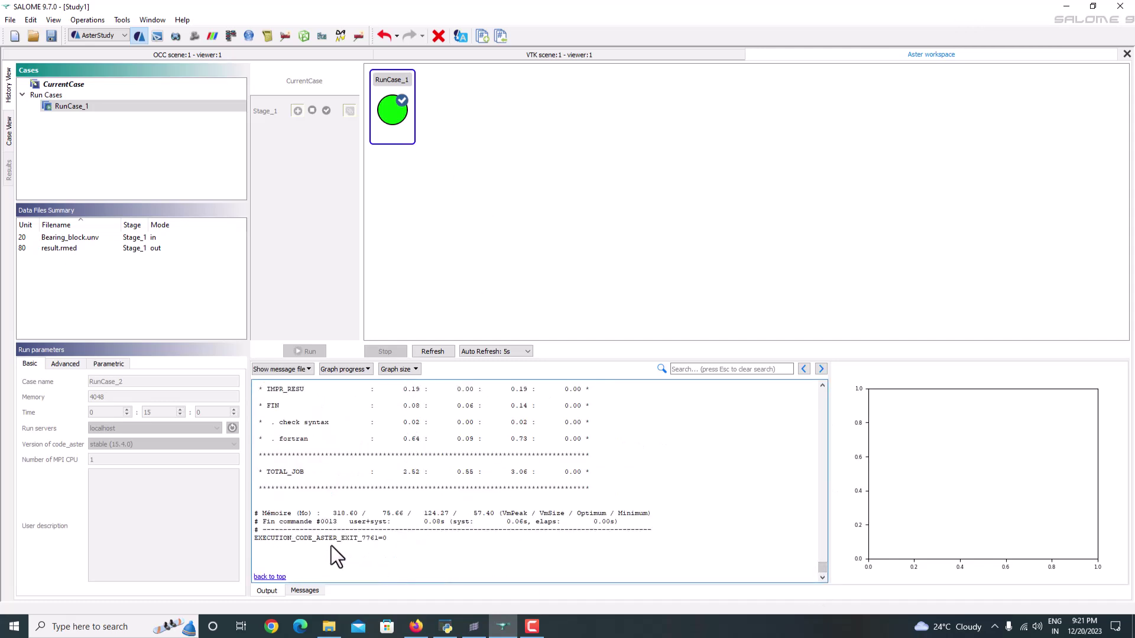
scroll(371, 546, "up", 10)
scroll(373, 545, "up", 10)
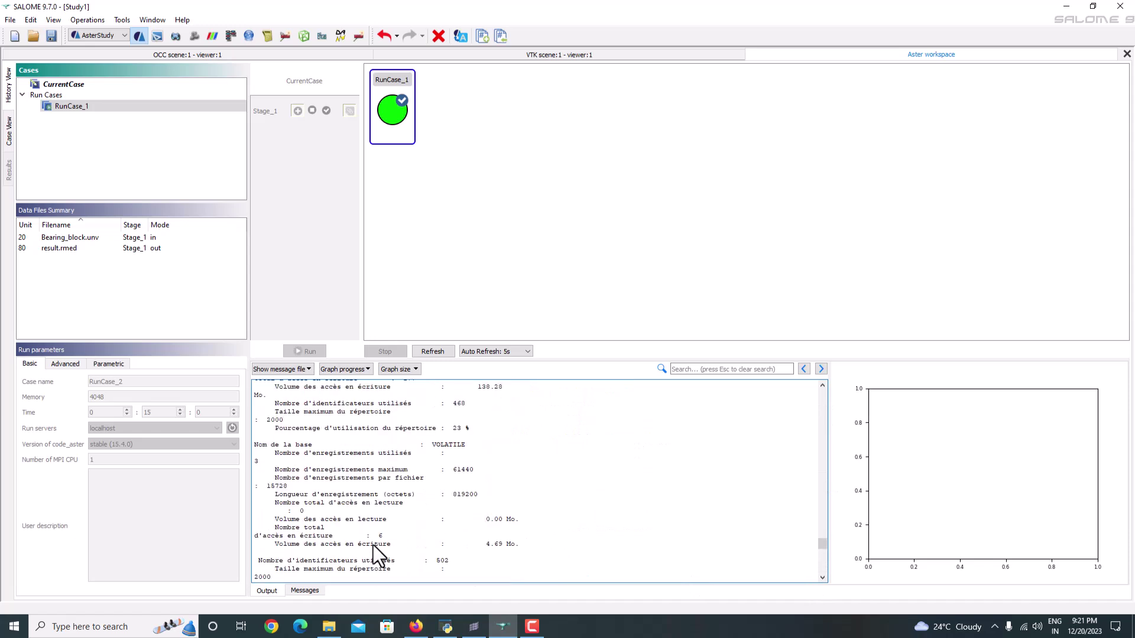
scroll(376, 542, "up", 4)
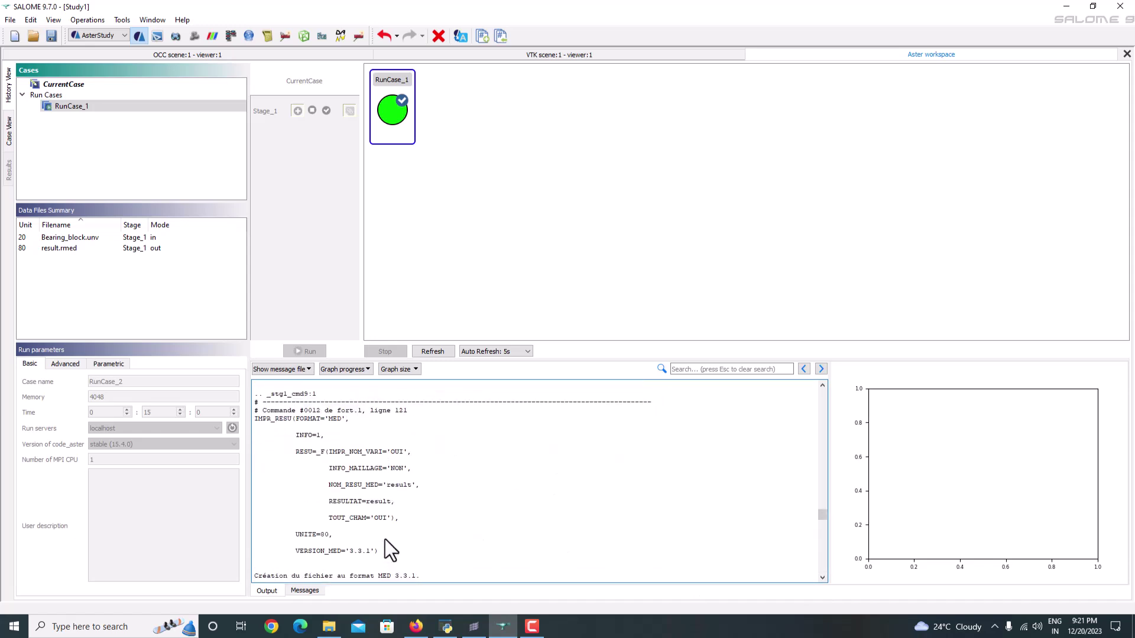
scroll(394, 527, "down", 5)
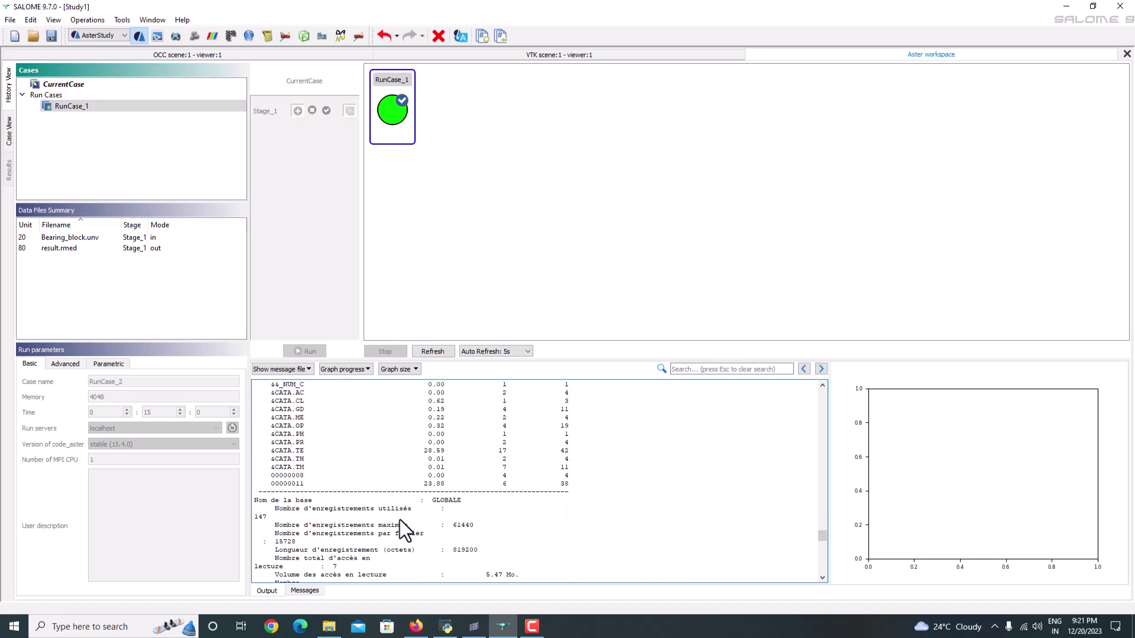
- Save the study and switch to the ParaVis module
left_click(47, 37)
left_click(89, 35)
left_click(98, 94)
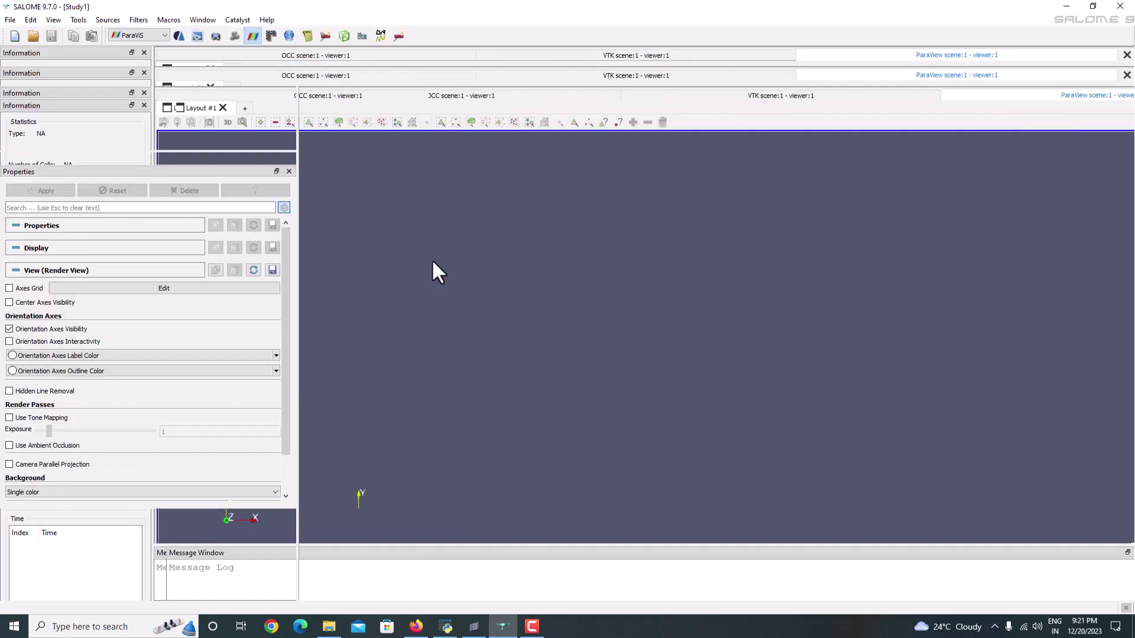
- Open result.rmed from the Desktop folder mesh/Static_analysis and load it into the render view with its default fields
right_click(44, 108)
left_click(65, 118)
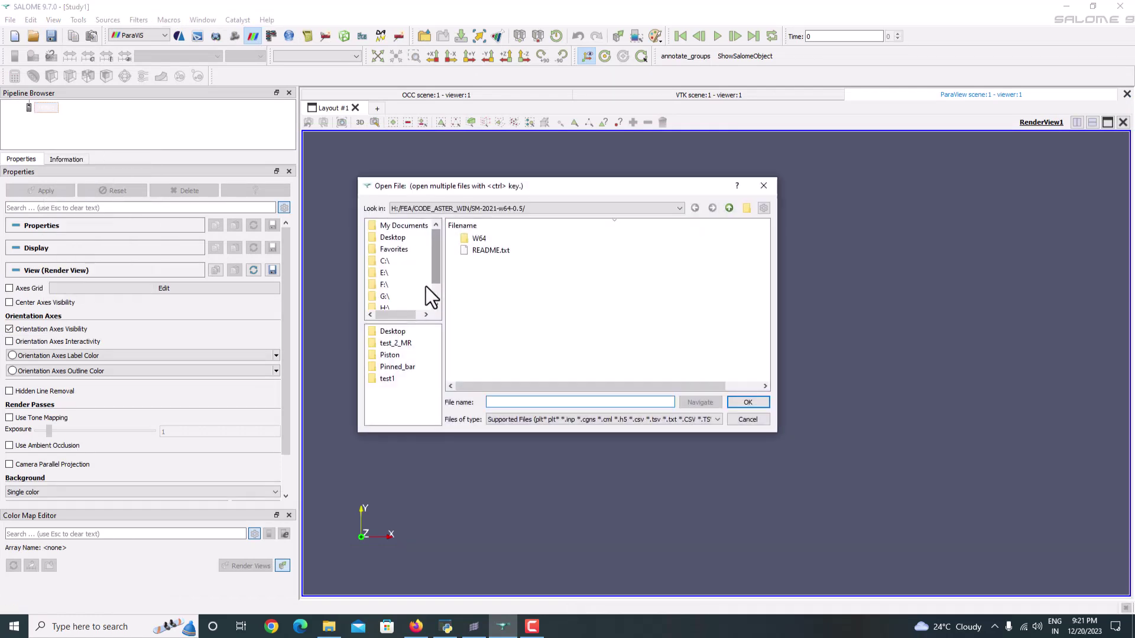
left_click(398, 237)
double_click(489, 240)
double_click(489, 242)
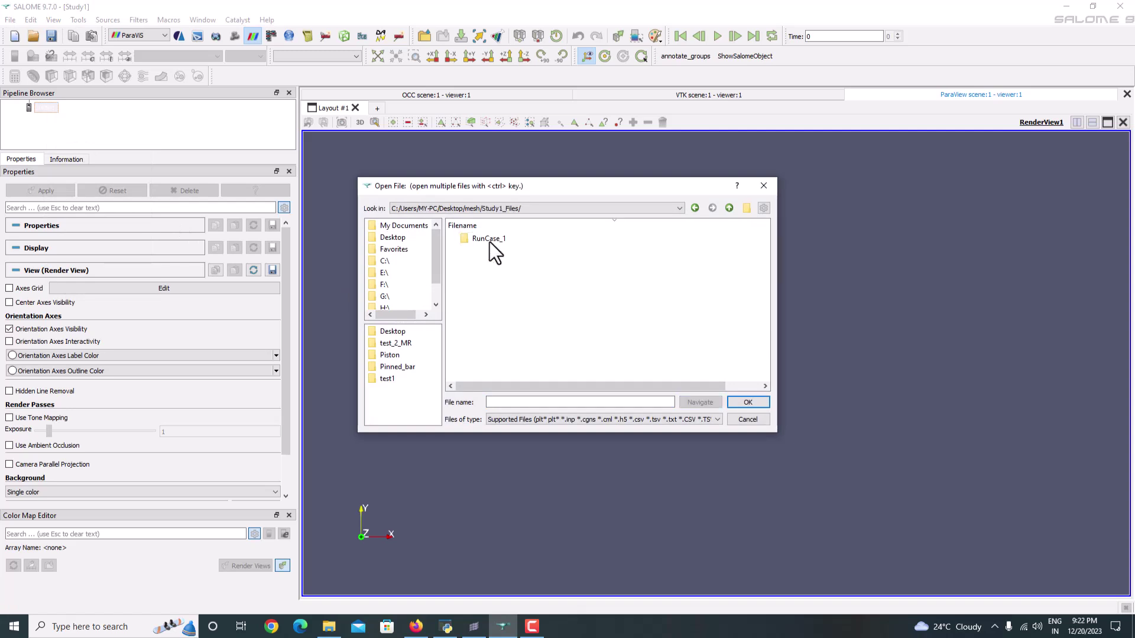
left_click(694, 208)
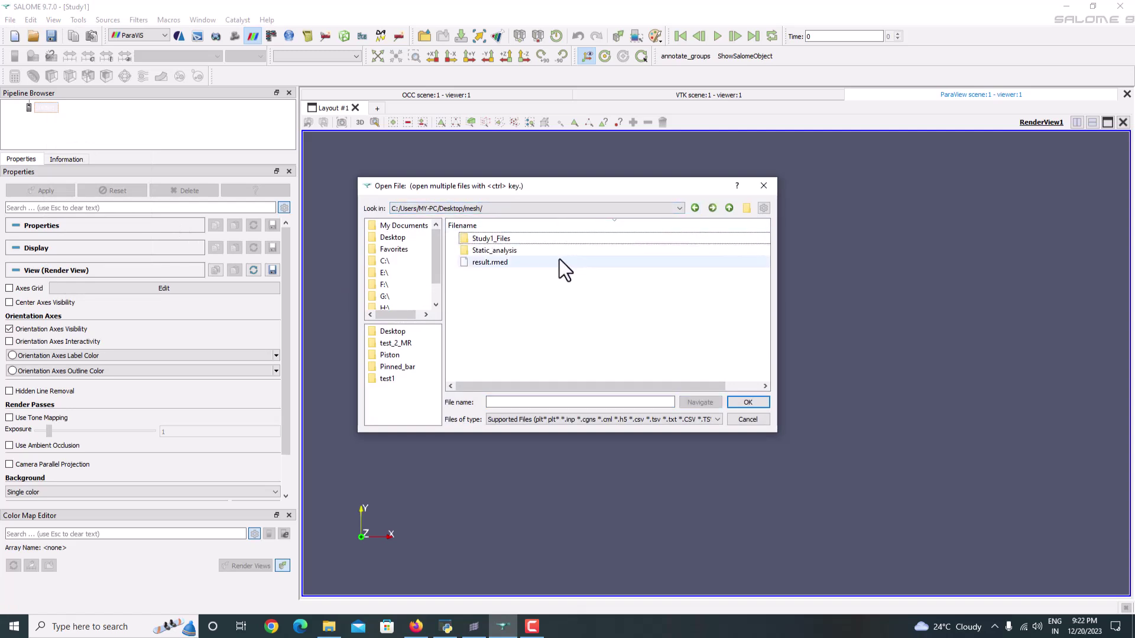
double_click(524, 252)
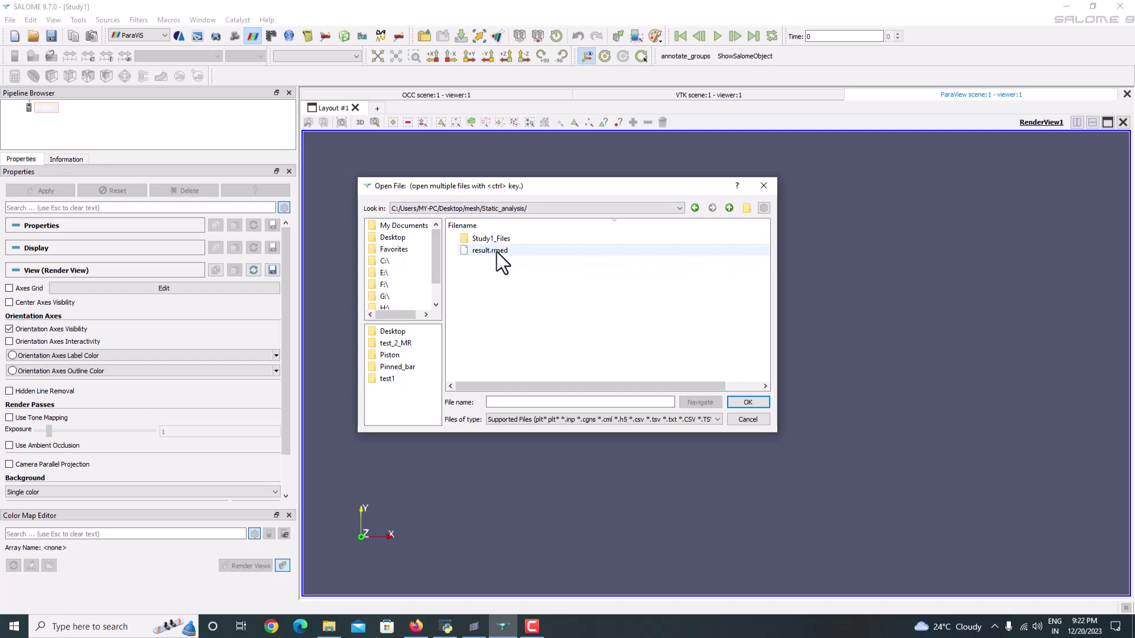
left_click(497, 251)
left_click(744, 403)
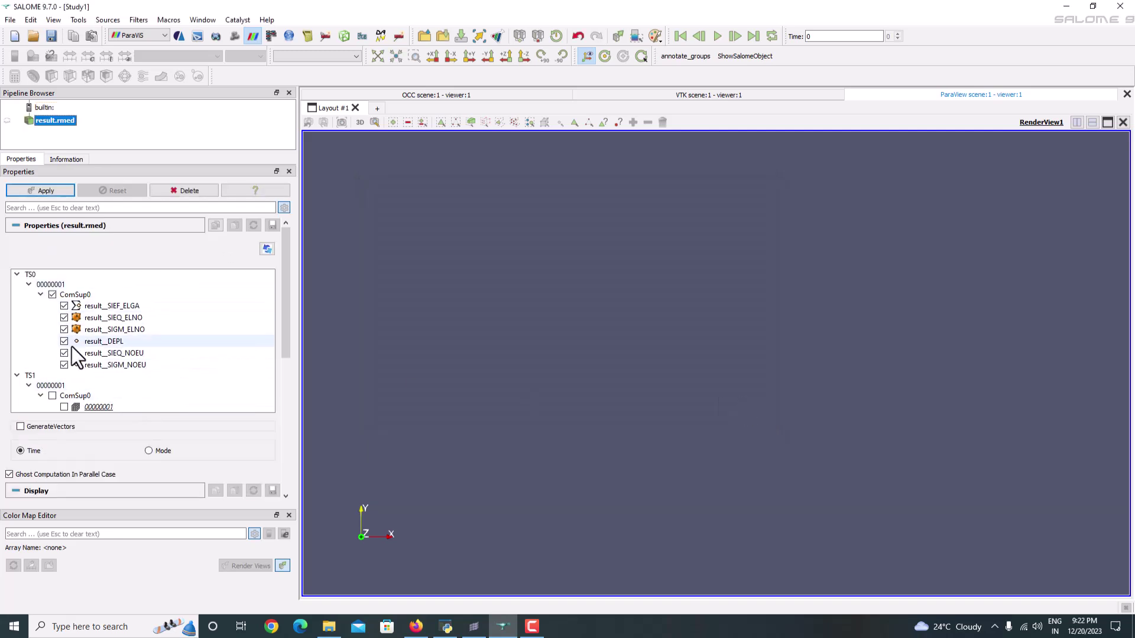
left_click(37, 191)
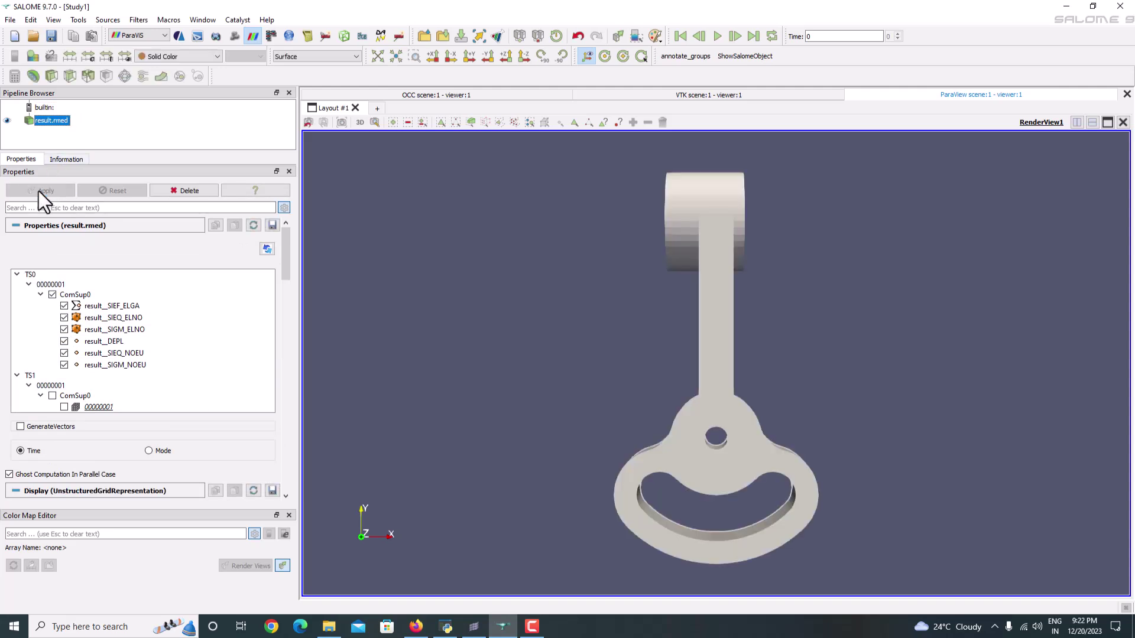
- Color the model by the result__DEPL displacement field and inspect it from another angle
left_click(178, 55)
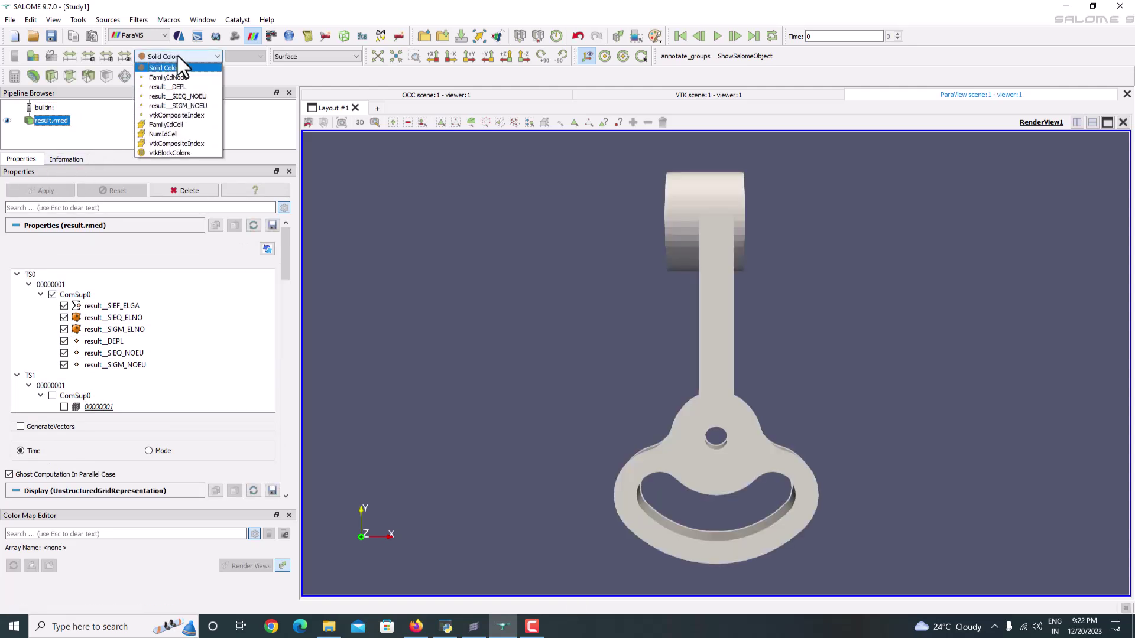
left_click(179, 87)
left_click_drag(595, 293, 753, 422)
left_click_drag(787, 383, 864, 461)
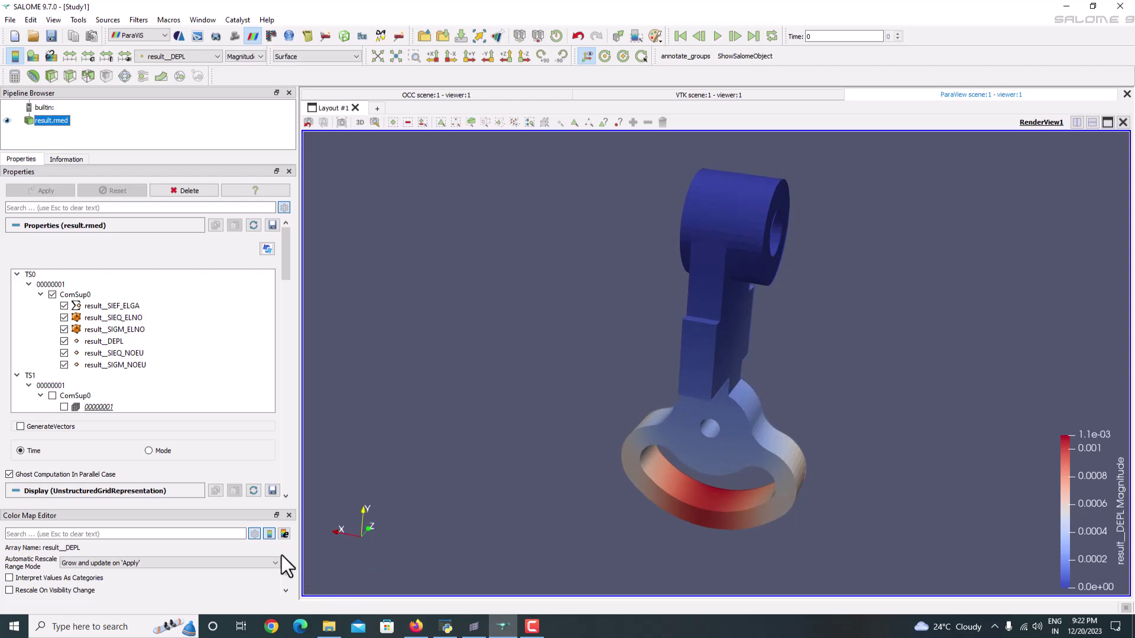
- Apply the Blue to Red Rainbow preset from the Rainbow group to the result__DEPL color map
left_click_drag(284, 275, 289, 328)
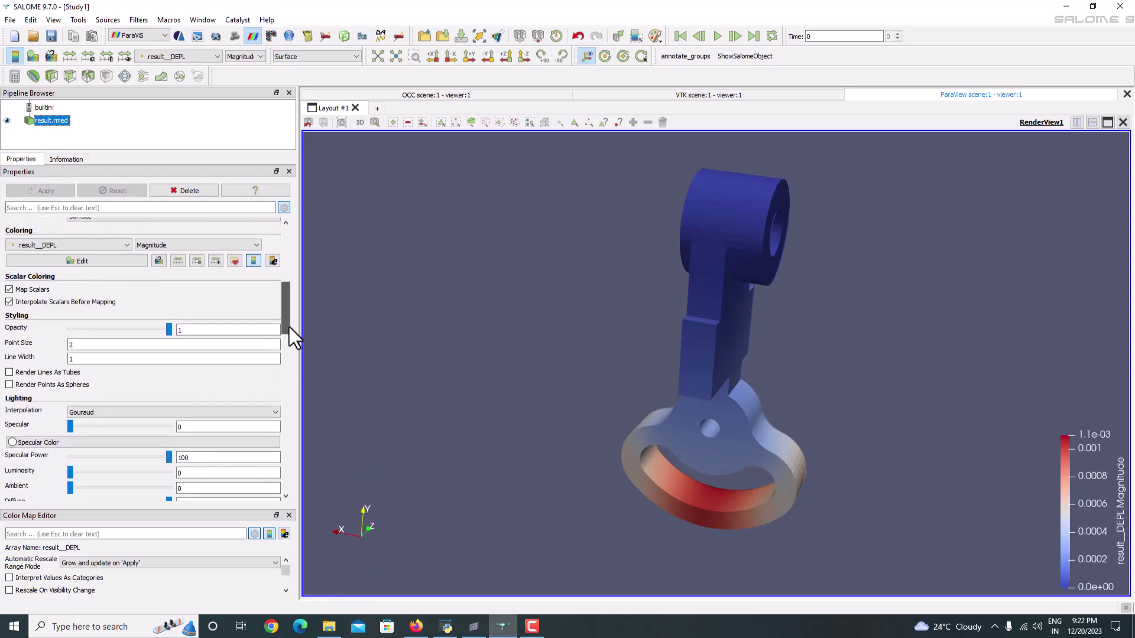
left_click(235, 261)
left_click(749, 164)
left_click(744, 204)
left_click(645, 231)
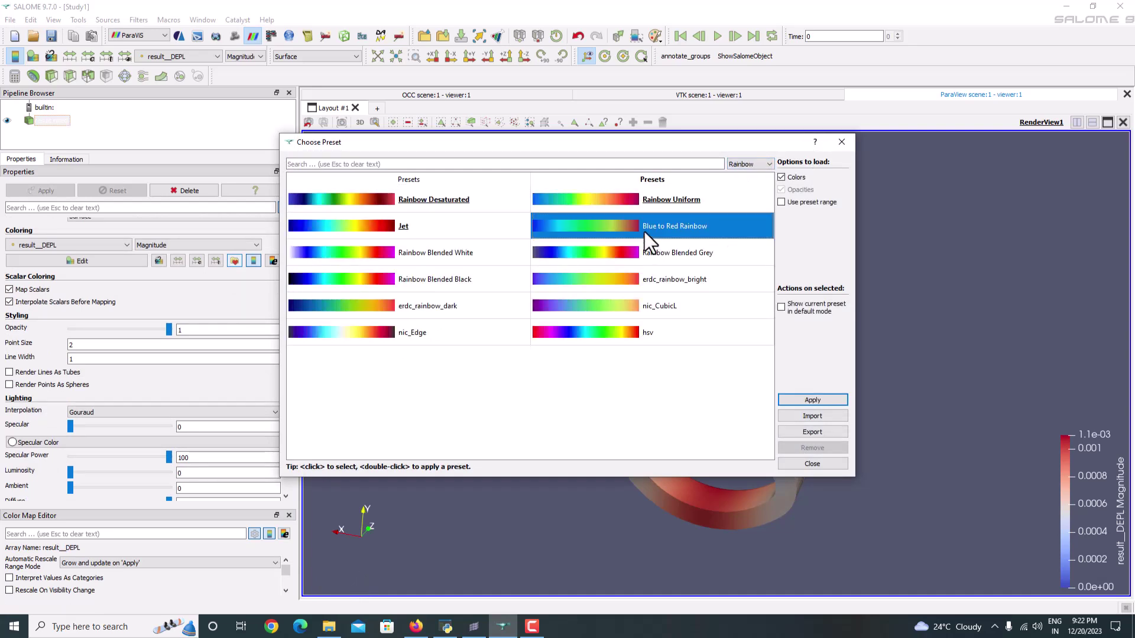
left_click(786, 402)
left_click(801, 464)
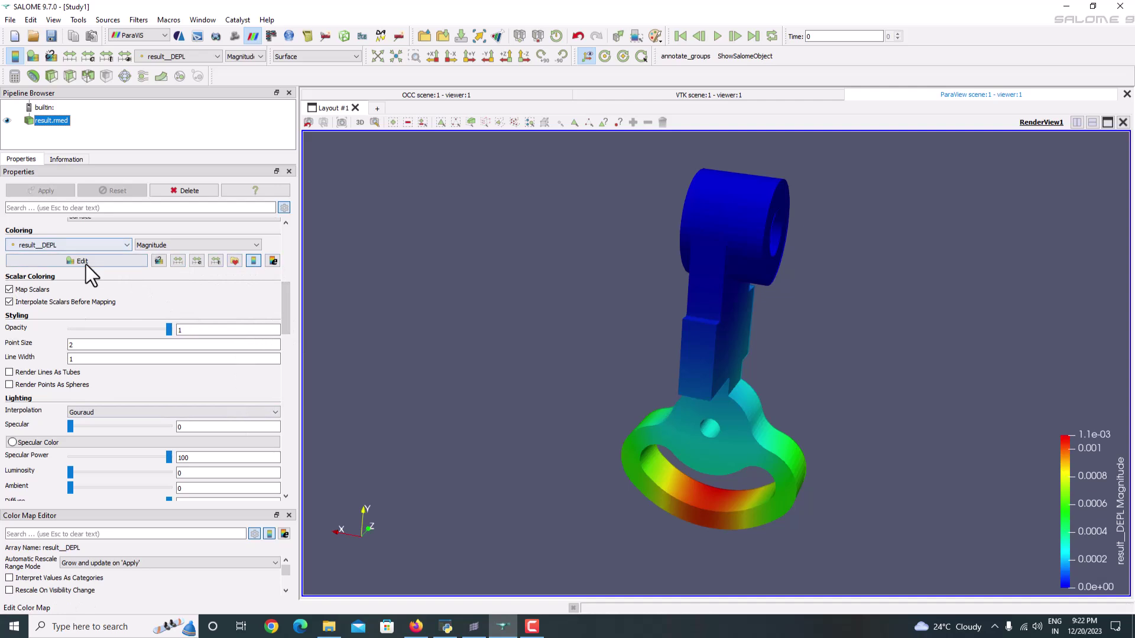
- Set the number of table values of the result__DEPL color map to 12 and inspect the displacement bands
scroll(285, 570, "down", 3)
double_click(220, 571)
type("12")
key("Return")
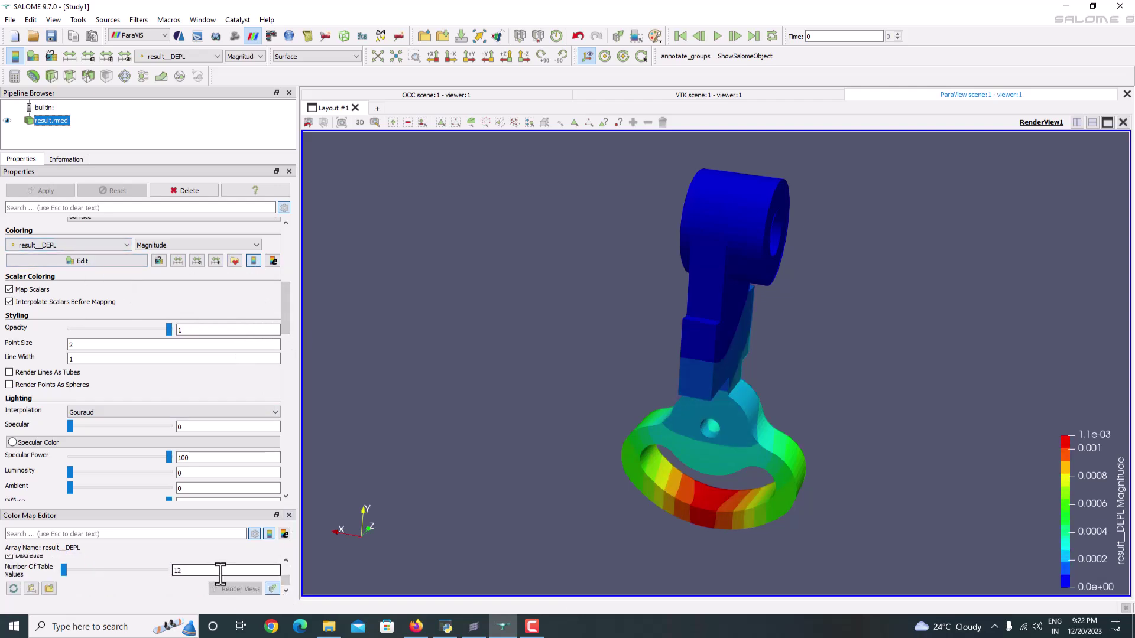
left_click_drag(785, 412, 859, 399)
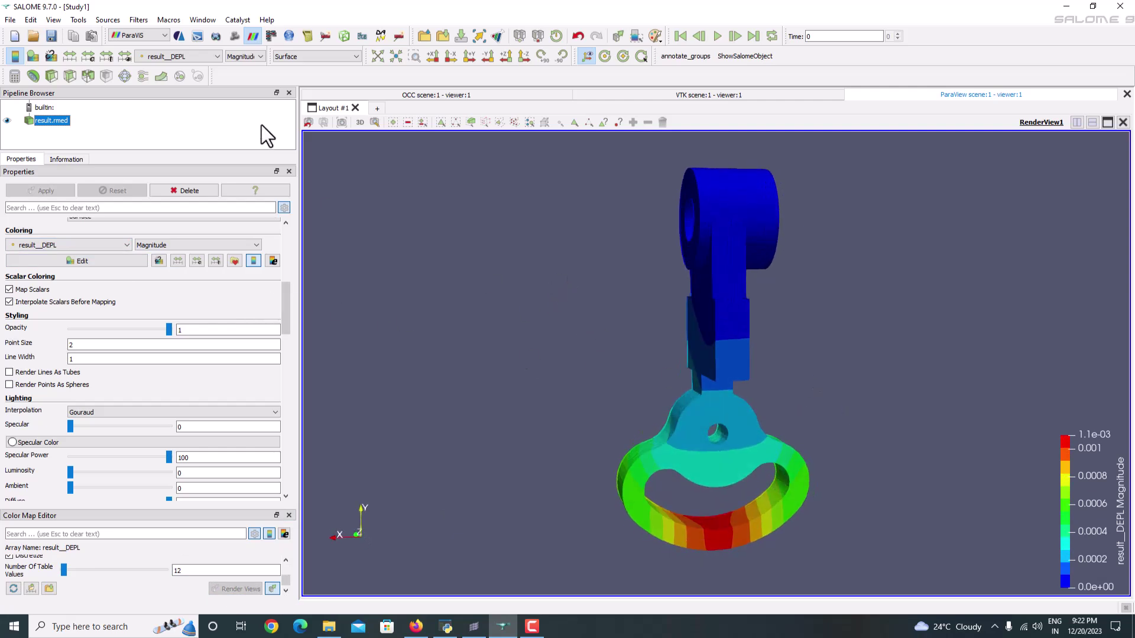
- Color the model by the VMIS component of result__SIEQ_NOEU and inspect the stress around the curved slot
left_click(210, 58)
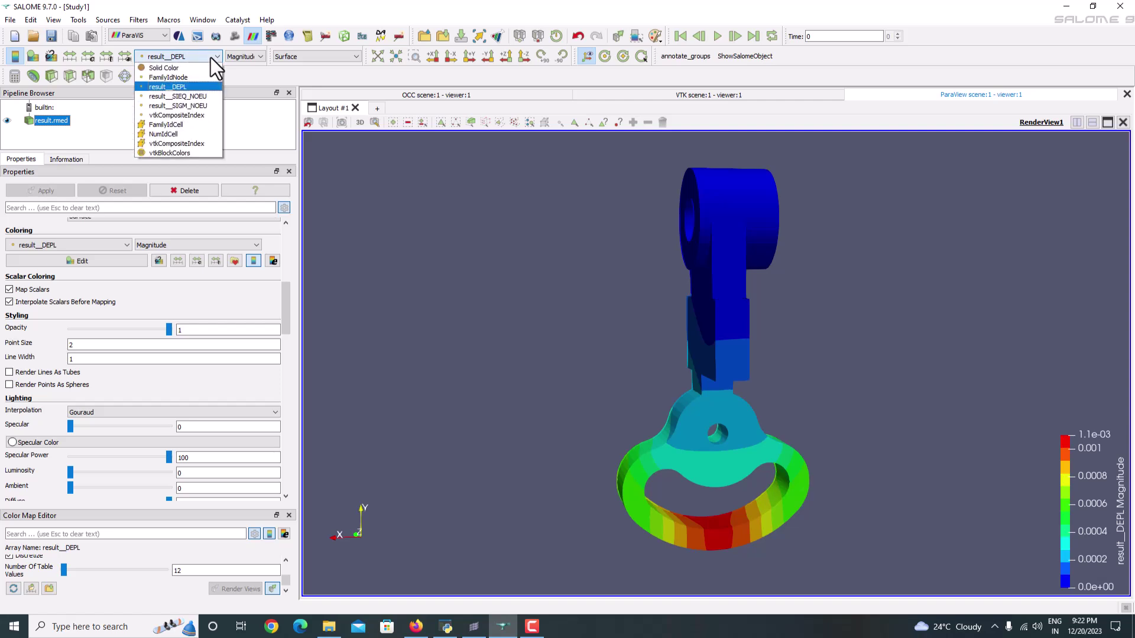
left_click(173, 97)
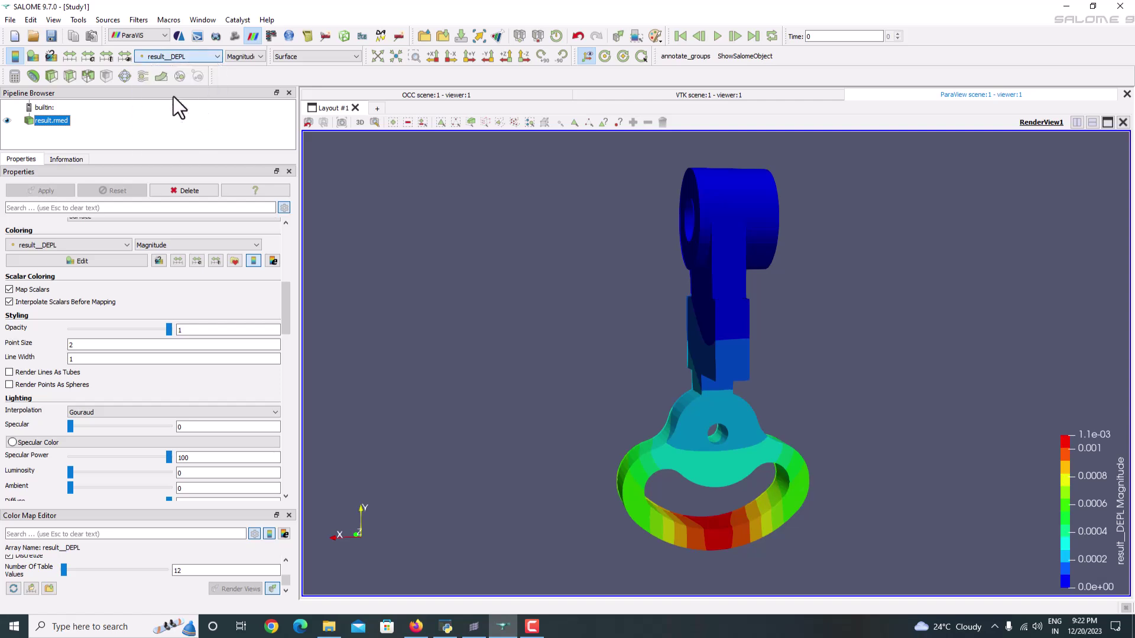
left_click(245, 58)
left_click(244, 73)
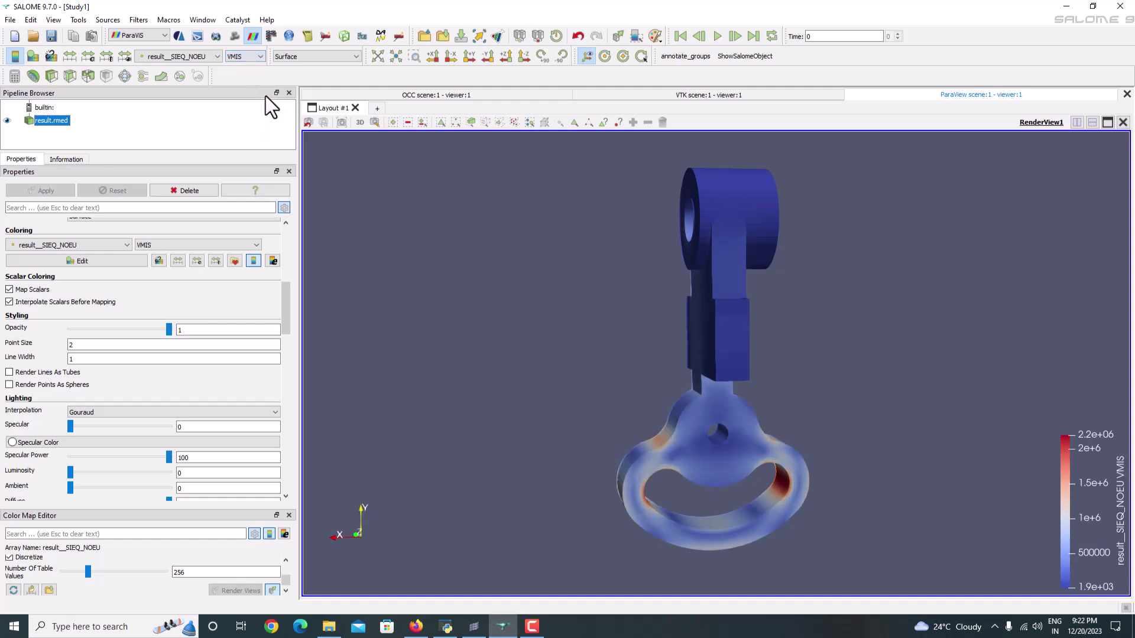
left_click_drag(596, 240, 575, 402)
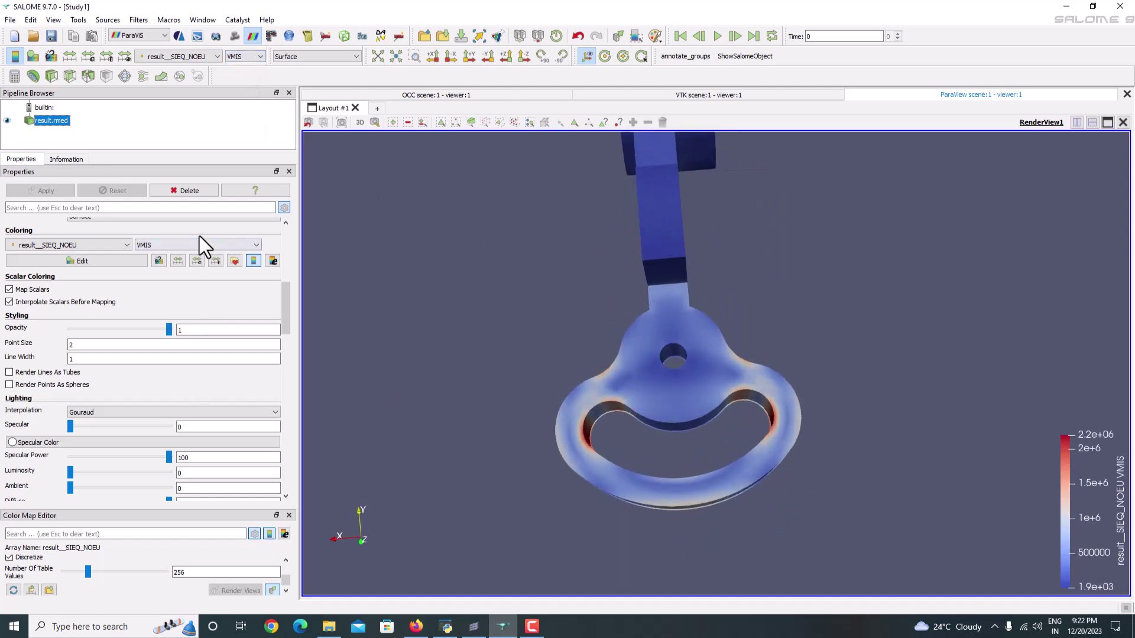
- Apply the Blue to Red Rainbow preset from the Rainbow group to the result__SIEQ_NOEU color map
left_click(234, 261)
left_click(758, 163)
left_click(747, 204)
left_click(684, 229)
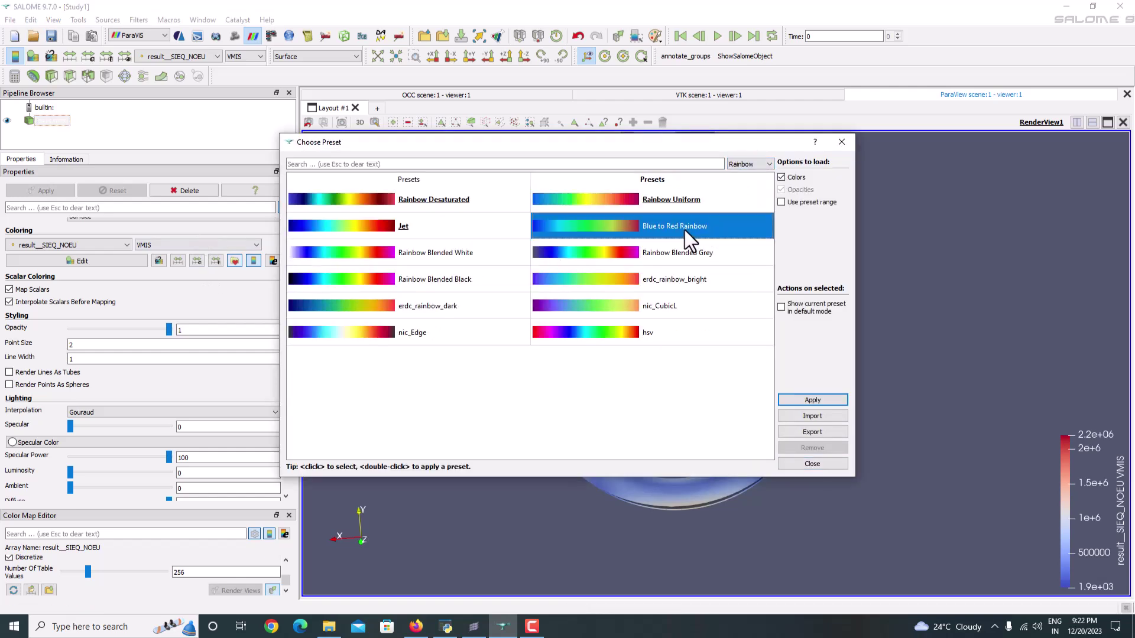
left_click(795, 399)
left_click(808, 463)
- Set the number of table values of the result__SIEQ_NOEU color map to 12 and inspect the stress bands
double_click(199, 569)
type("12")
key("Return")
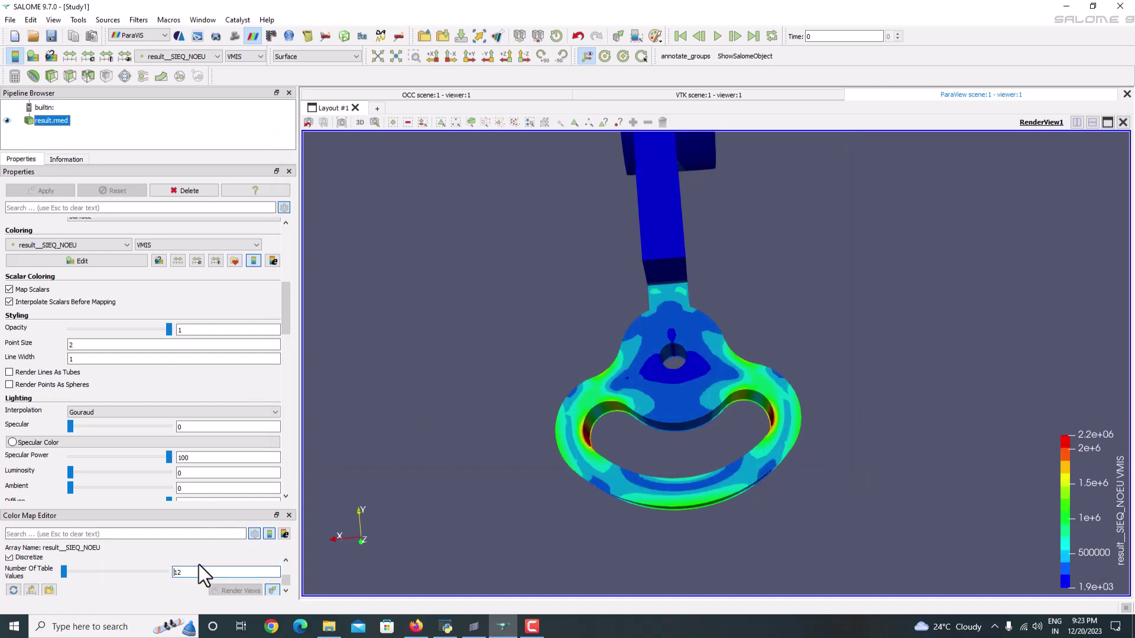
left_click_drag(582, 342, 503, 248)
- Switch the displayed result__SIEQ_NOEU component to TRESCA and inspect the whole part
left_click(260, 57)
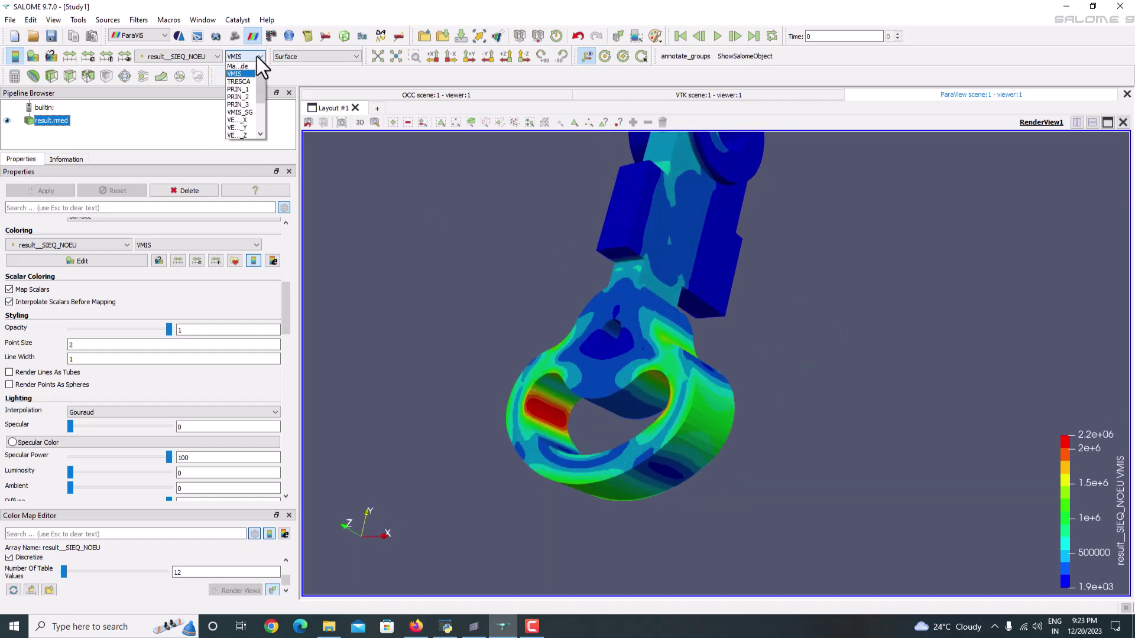
left_click(248, 81)
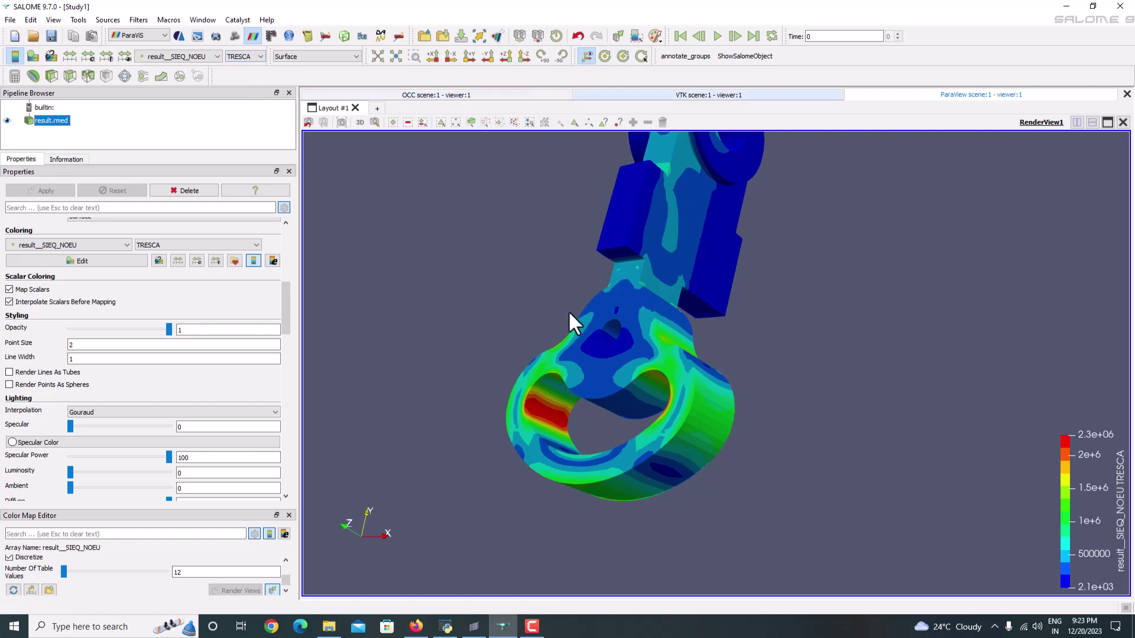
key("r")
left_click_drag(612, 288, 604, 118)
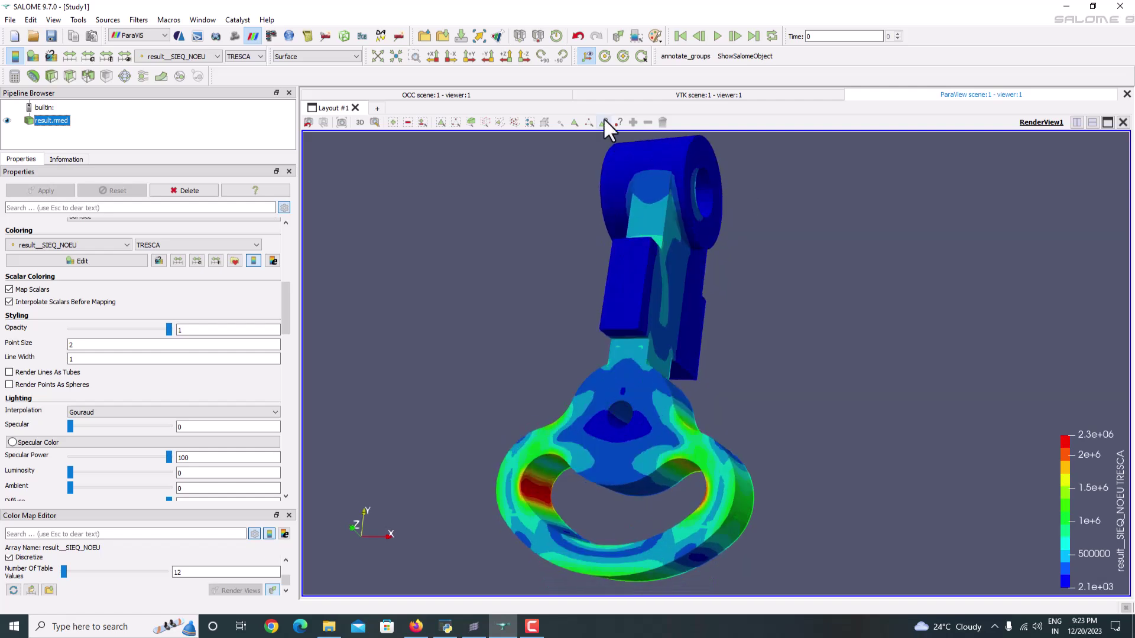
- Load a different color palette for the render view background
left_click(656, 36)
left_click(677, 80)
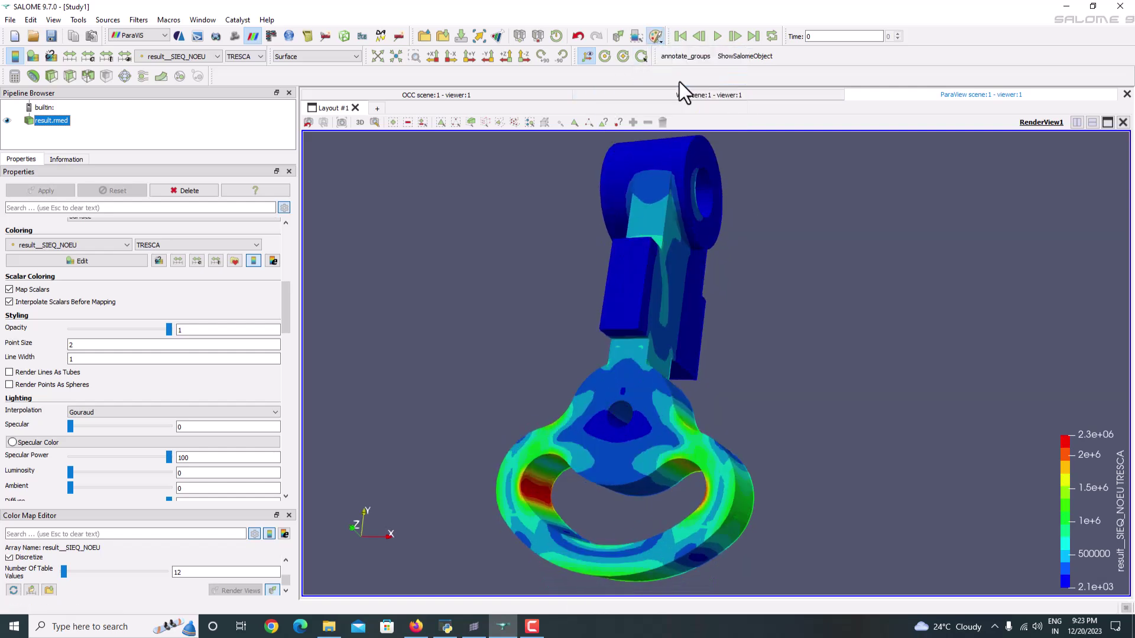